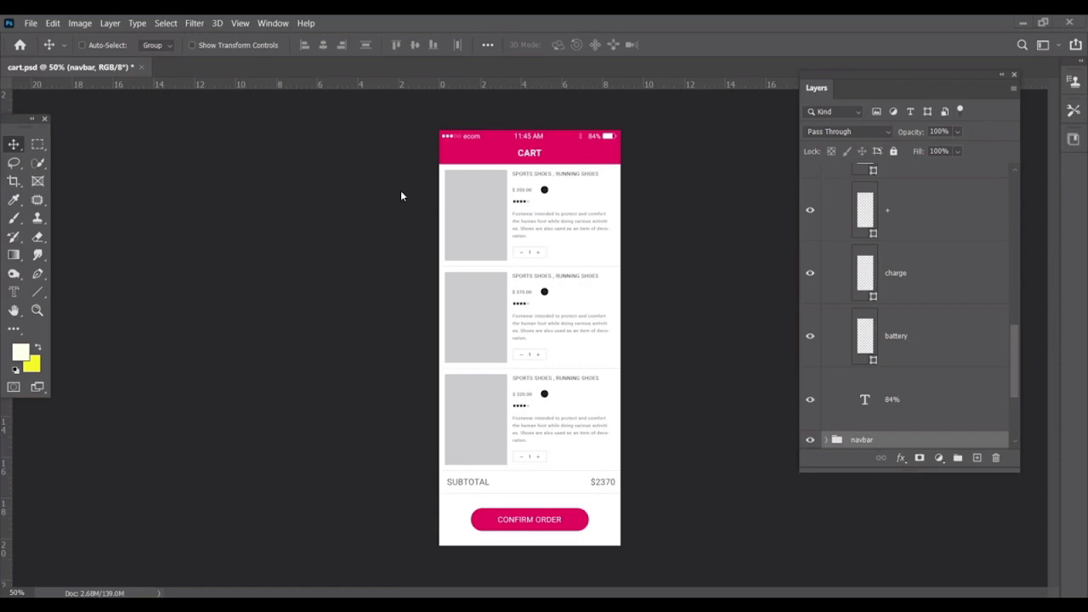
Open the File menu with the finished cart.psd mockup on screen.
{"action": "left_click", "coordinate": [29, 24]}
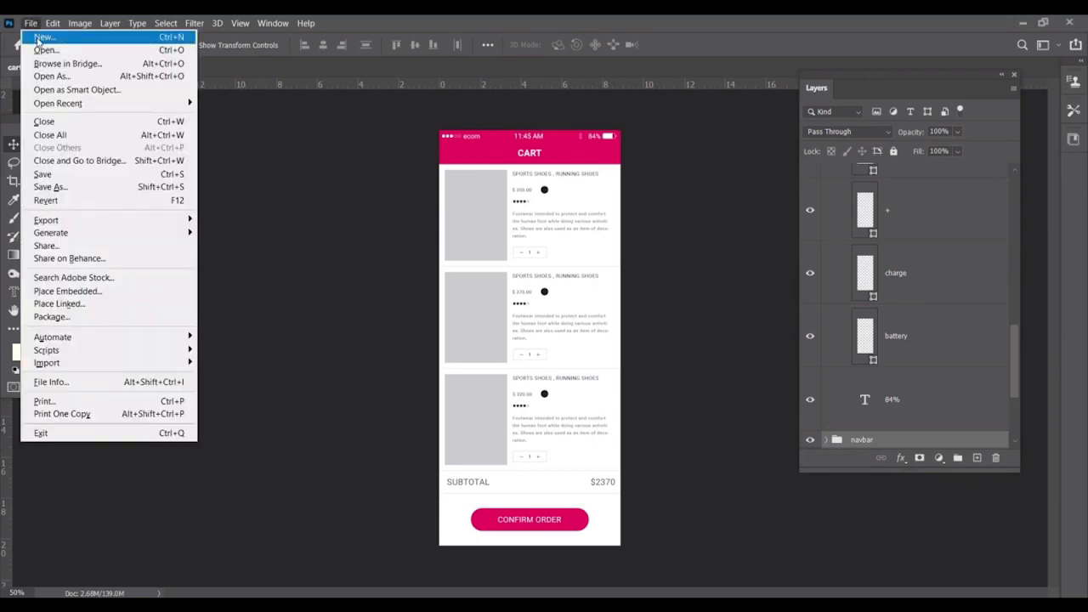
Create a new Mobile App Design document at iPhone X size (1125 × 2436 px) with resolution 15.
{"action": "left_click", "coordinate": [40, 37]}
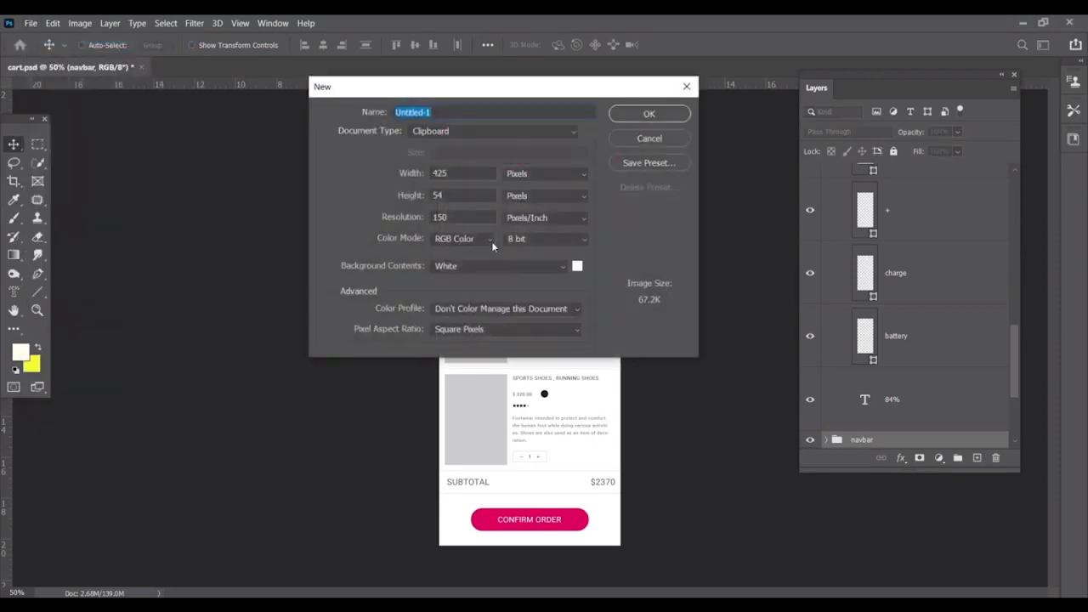
{"action": "left_click", "coordinate": [456, 132]}
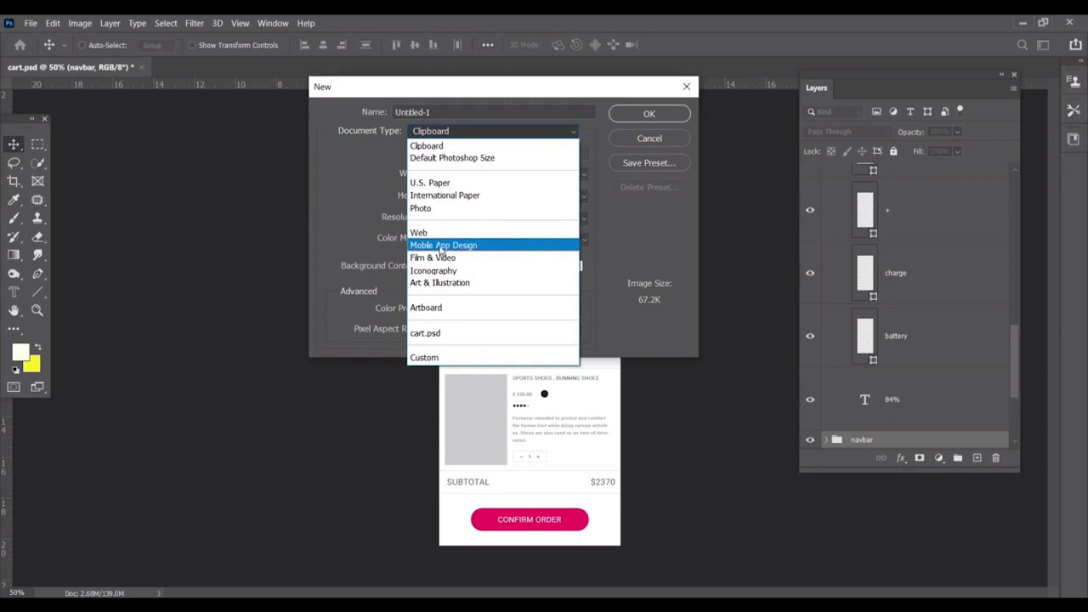
{"action": "left_click", "coordinate": [441, 247]}
{"action": "left_click", "coordinate": [455, 154]}
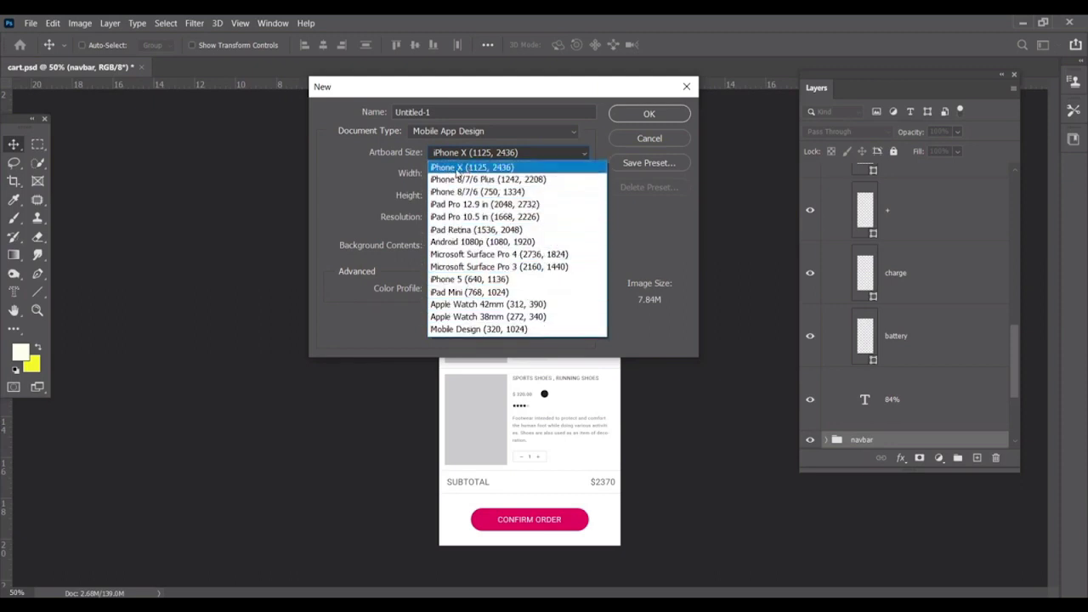
{"action": "left_click", "coordinate": [465, 167]}
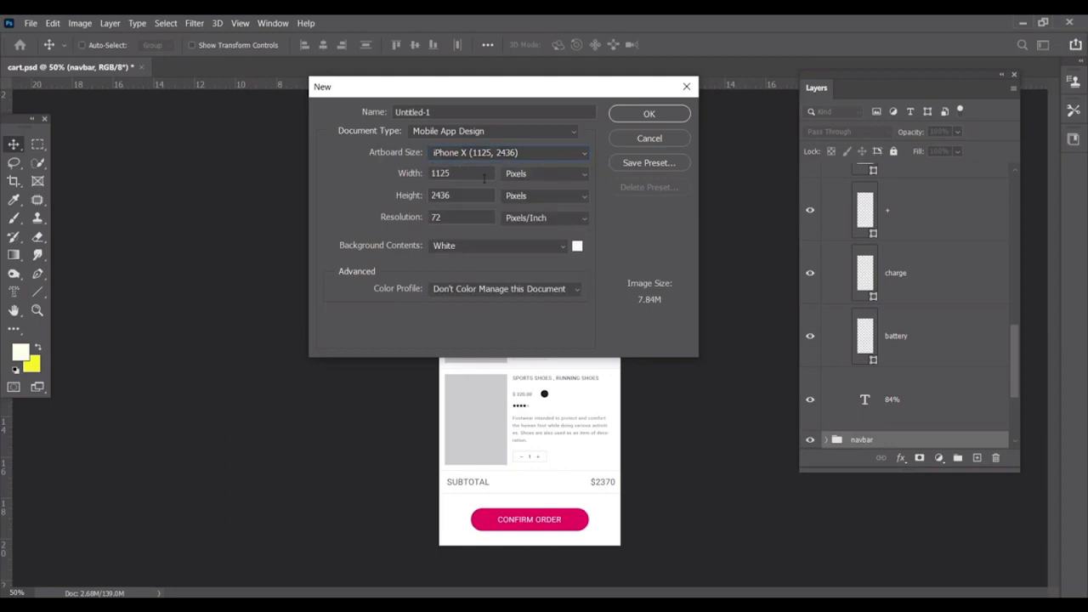
{"action": "double_click", "coordinate": [453, 216]}
{"action": "type", "text": "150"}
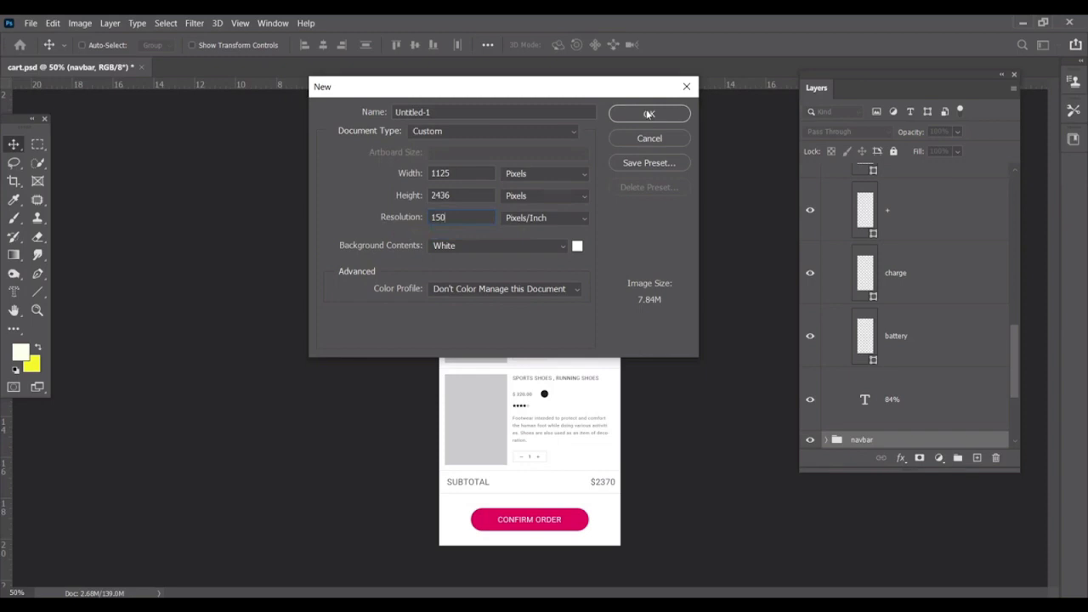
{"action": "left_click", "coordinate": [649, 114]}
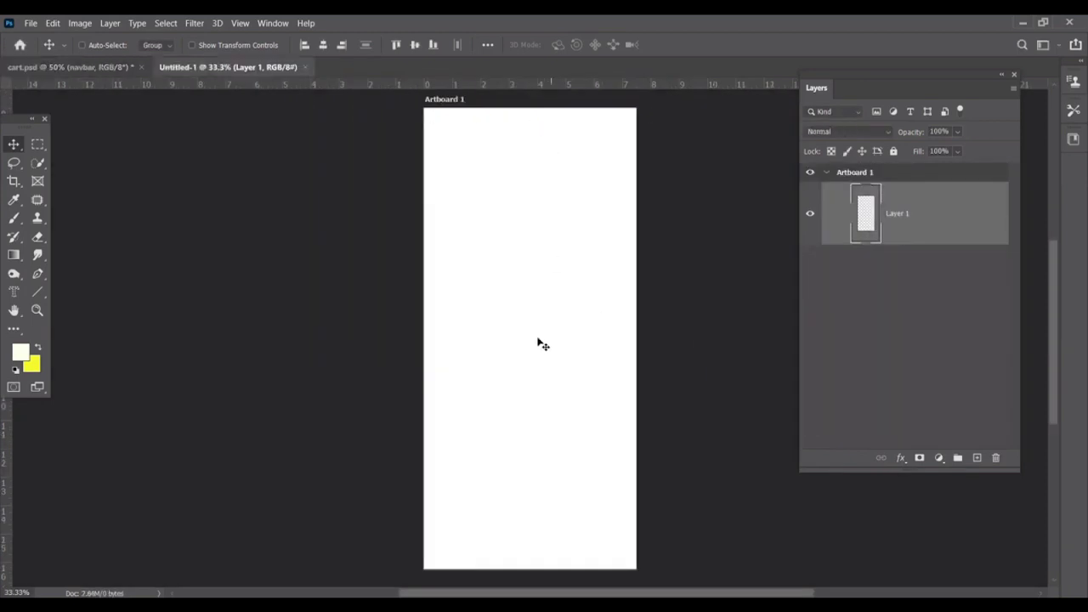
Select the whole artboard, fill it with the cream foreground colour, then deselect.
{"action": "left_click", "coordinate": [37, 143]}
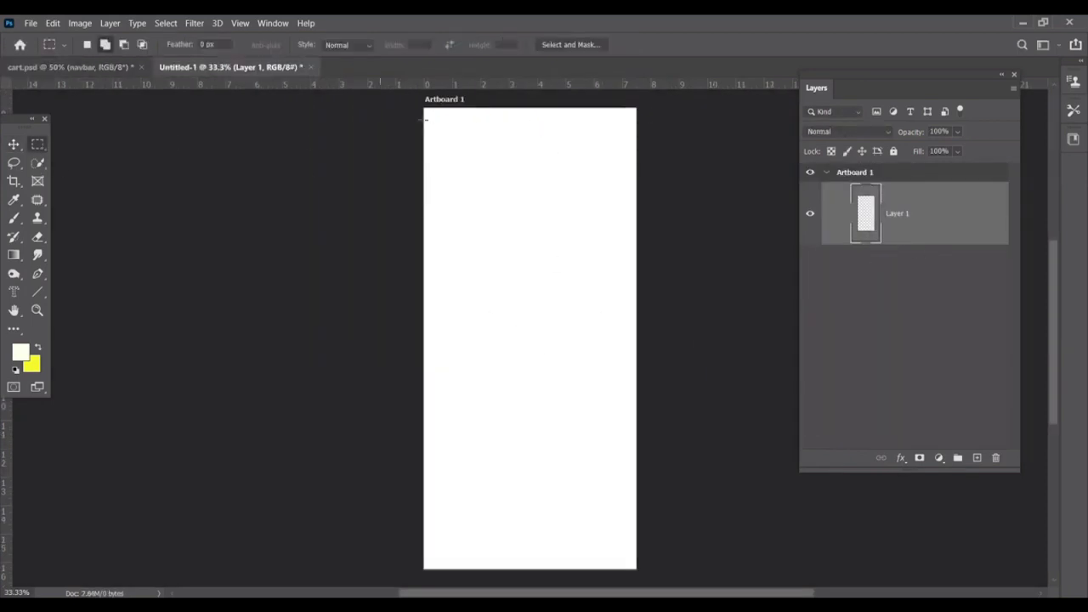
{"action": "left_click_drag", "start_coordinate": [425, 108], "coordinate": [664, 549]}
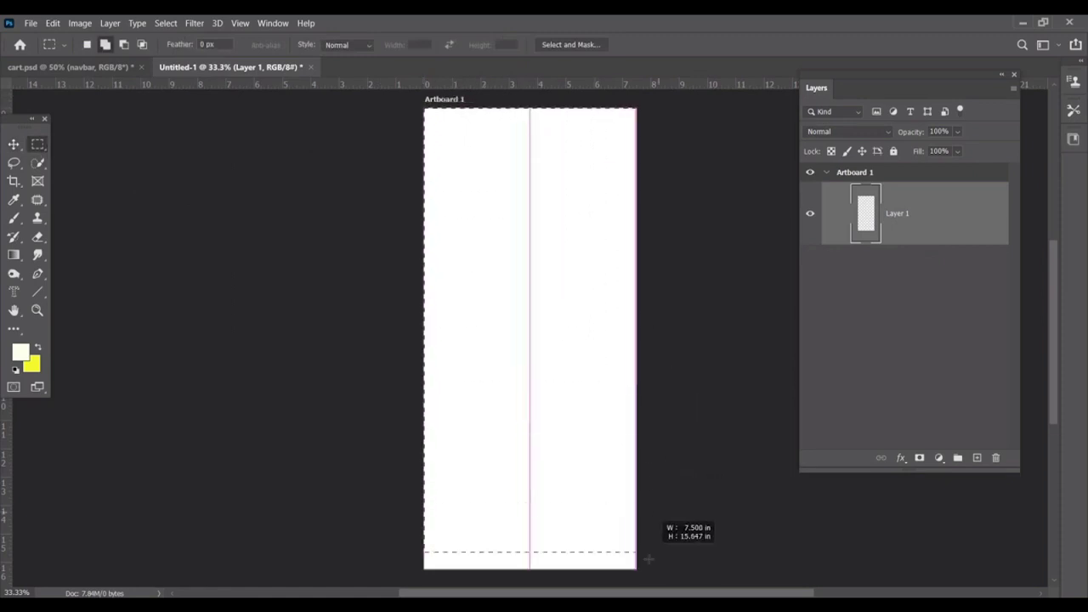
{"action": "left_click", "coordinate": [52, 23]}
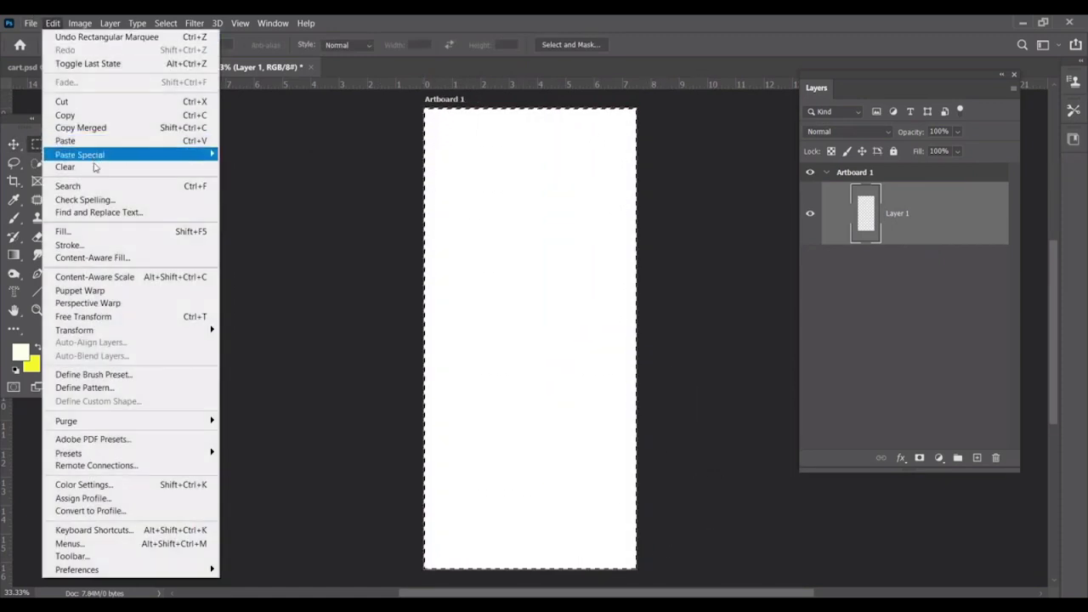
{"action": "left_click", "coordinate": [72, 231]}
{"action": "left_click", "coordinate": [605, 199]}
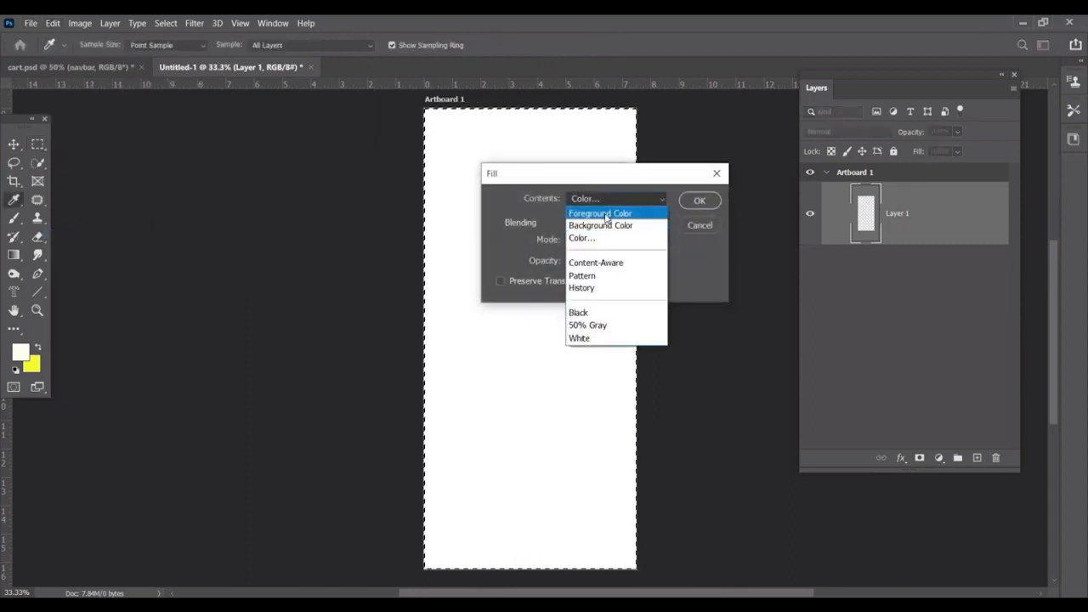
{"action": "left_click", "coordinate": [700, 200]}
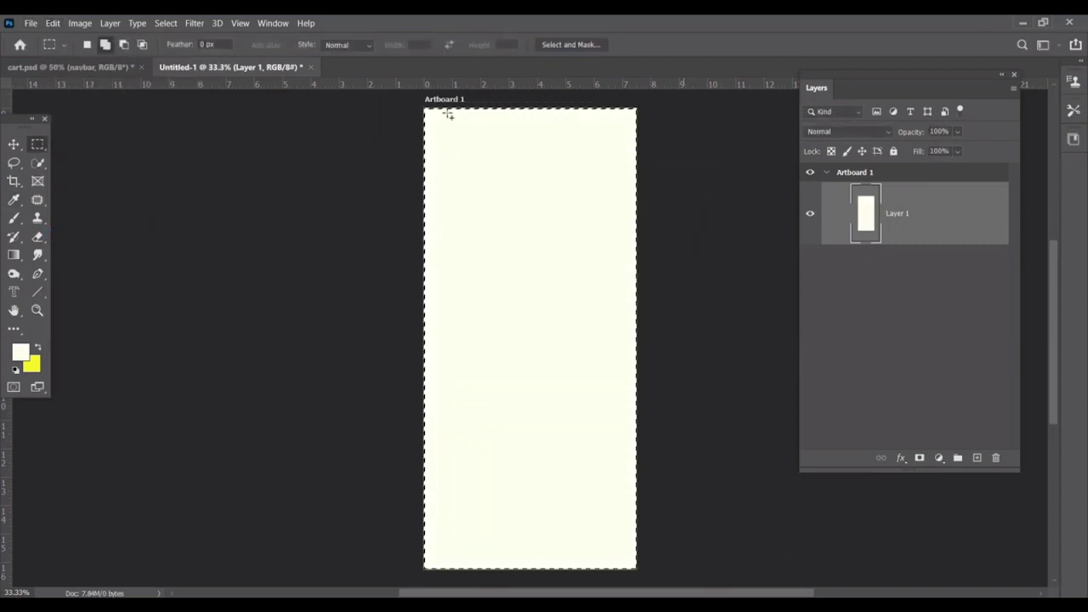
{"action": "left_click", "coordinate": [166, 23]}
{"action": "left_click", "coordinate": [174, 49]}
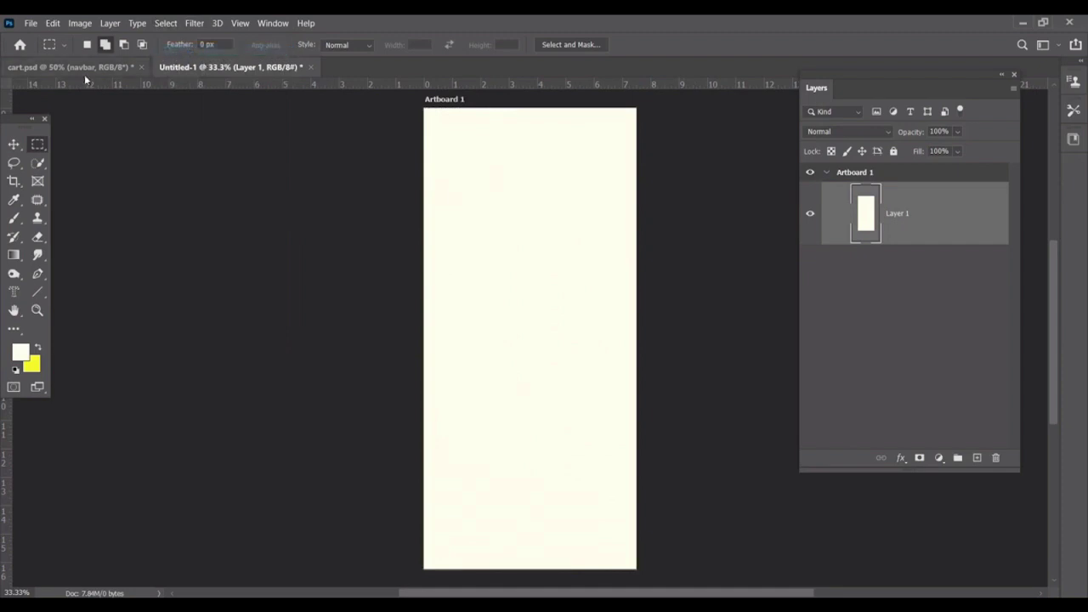
Refill the artboard with white picked in the Color Picker.
{"action": "left_click", "coordinate": [52, 23]}
{"action": "left_click", "coordinate": [76, 231]}
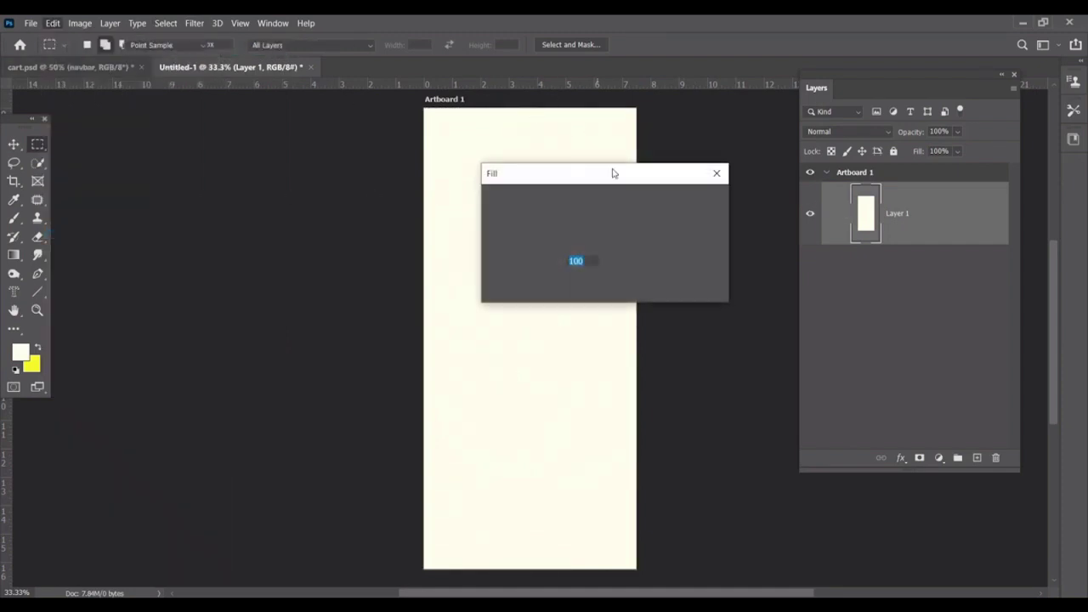
{"action": "left_click", "coordinate": [600, 199]}
{"action": "left_click", "coordinate": [595, 238]}
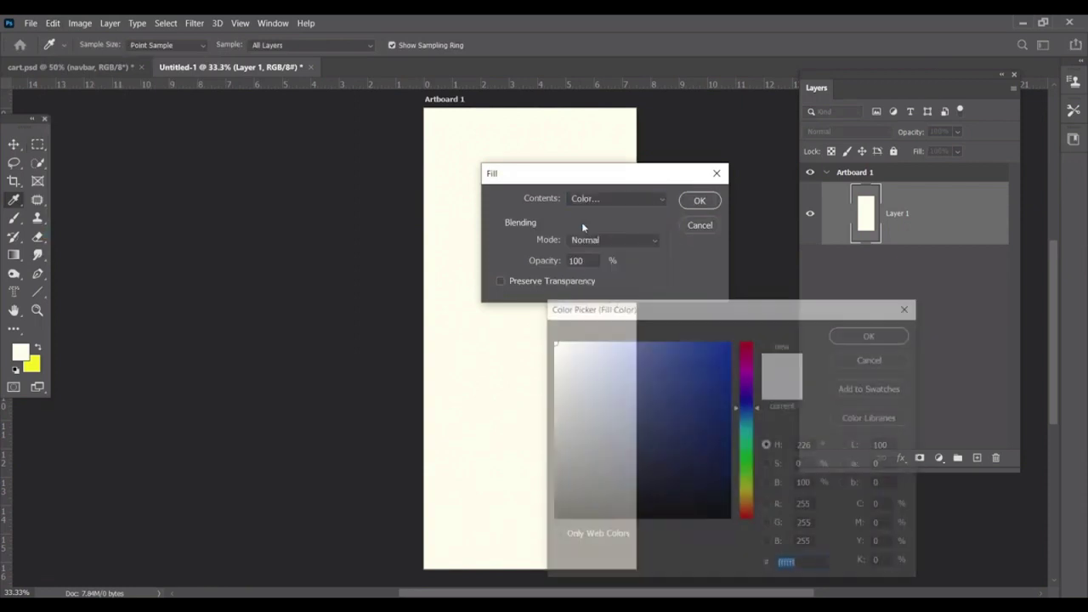
{"action": "left_click", "coordinate": [873, 333]}
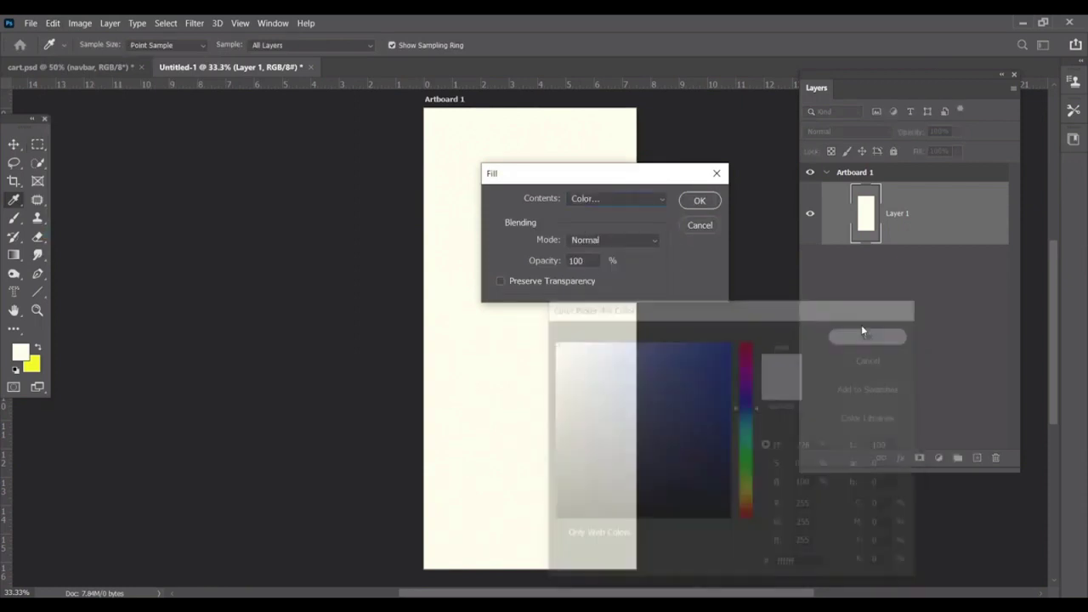
{"action": "left_click", "coordinate": [699, 200]}
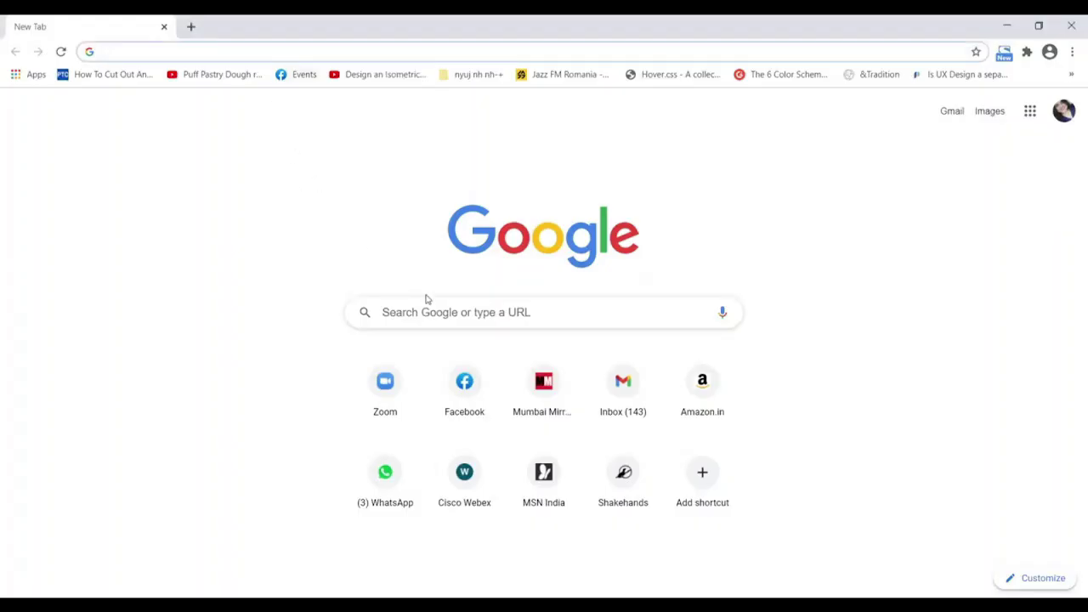
Search Google Images for "mobile battery icon png".
{"action": "left_click", "coordinate": [426, 313]}
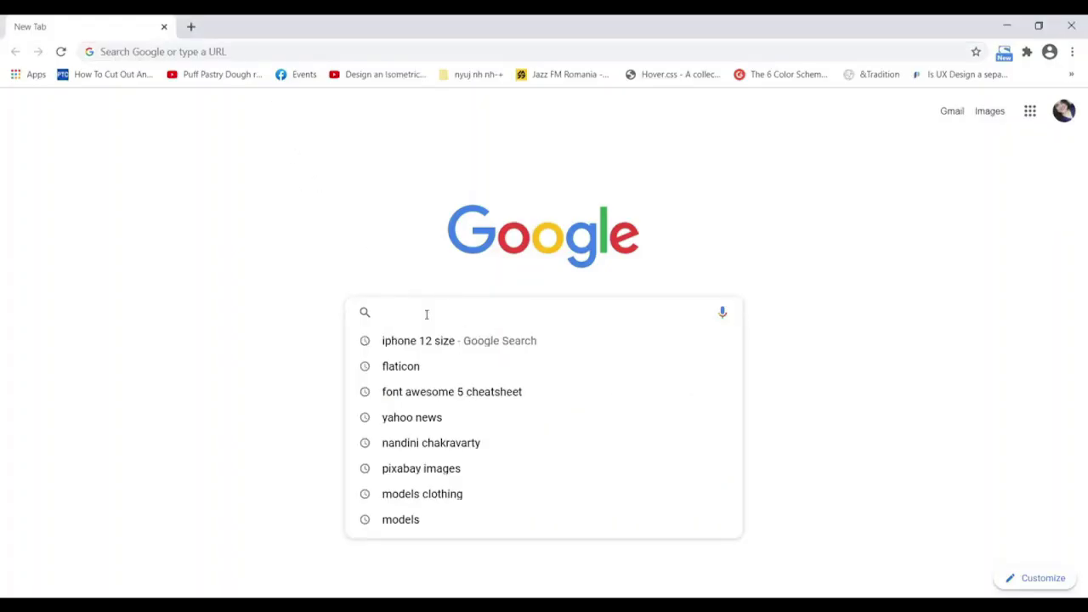
{"action": "type", "text": "m"}
{"action": "key", "text": "BackSpace"}
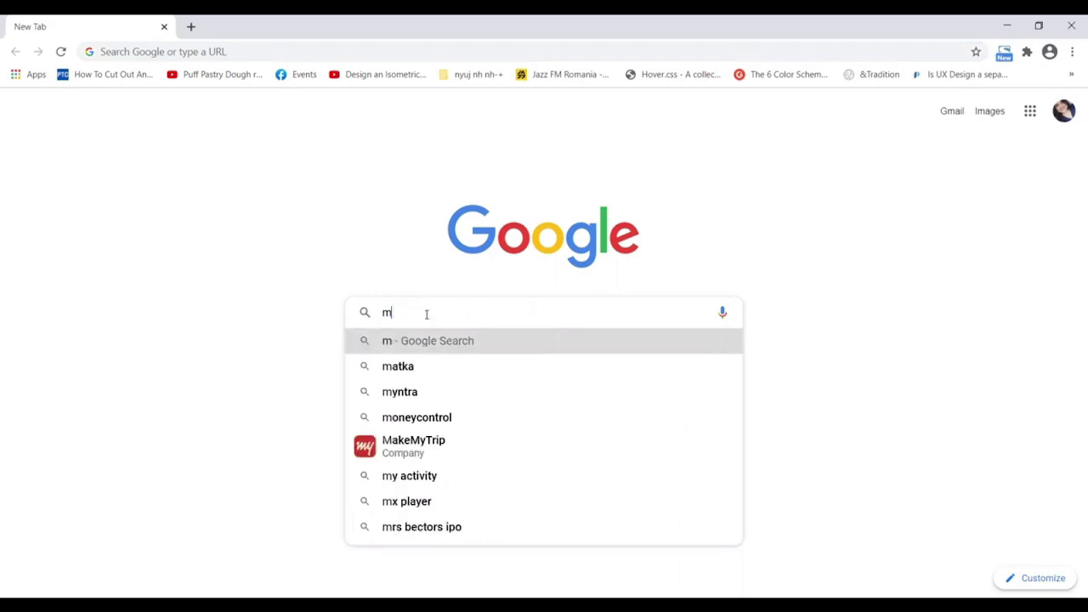
{"action": "type", "text": "obile "}
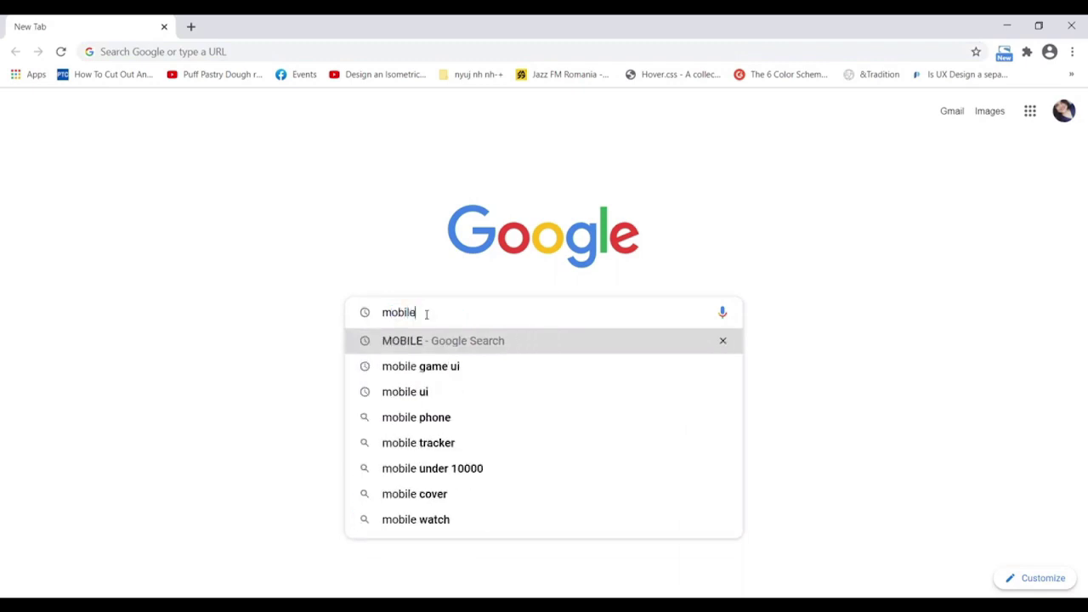
{"action": "type", "text": "battery"}
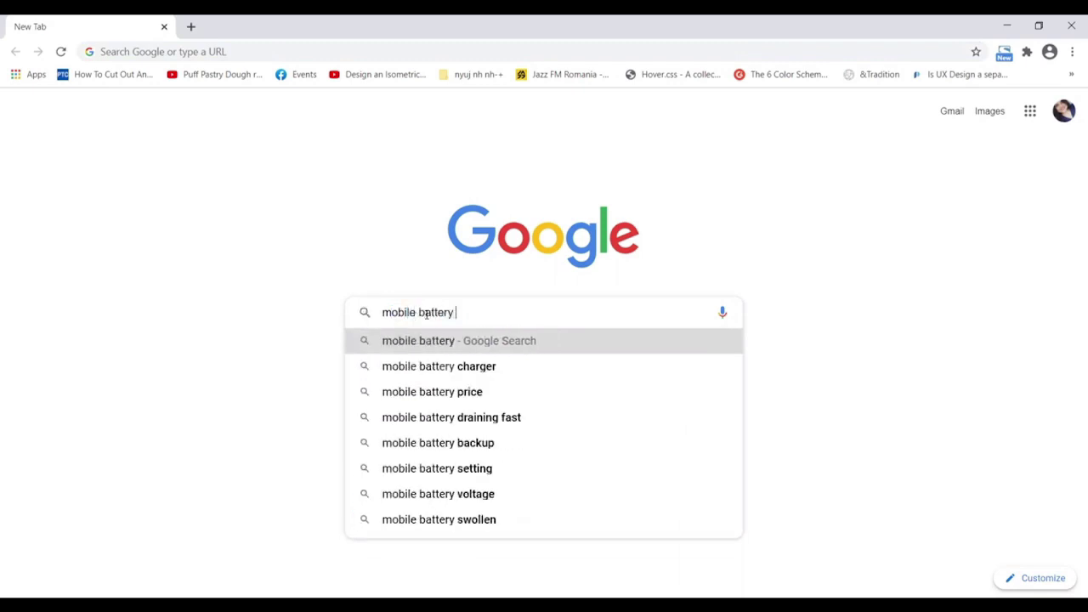
{"action": "type", "text": " icon p"}
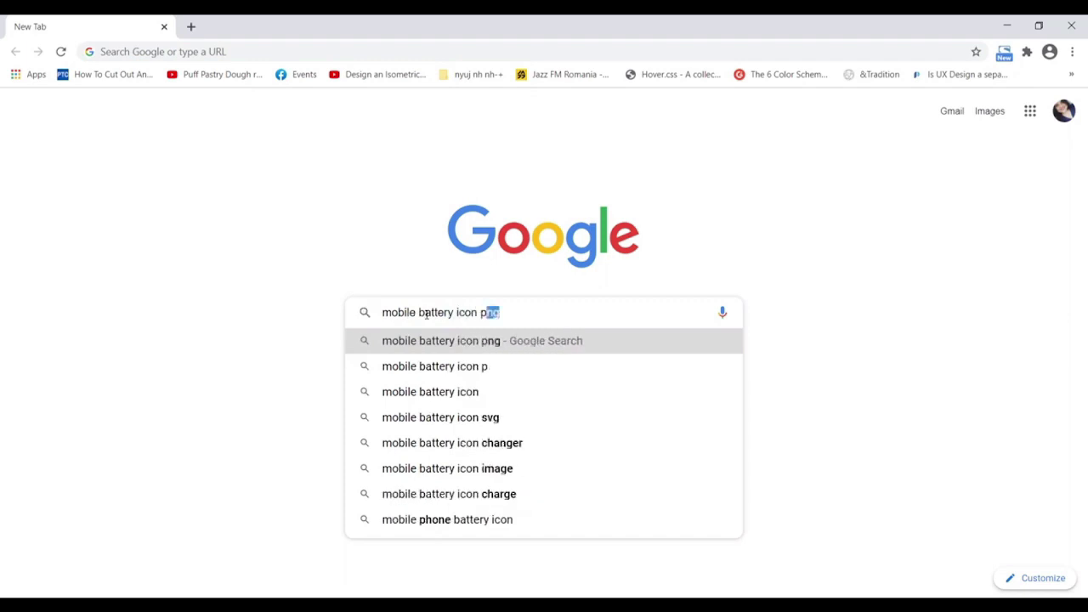
{"action": "type", "text": "ng"}
{"action": "key", "text": "Return"}
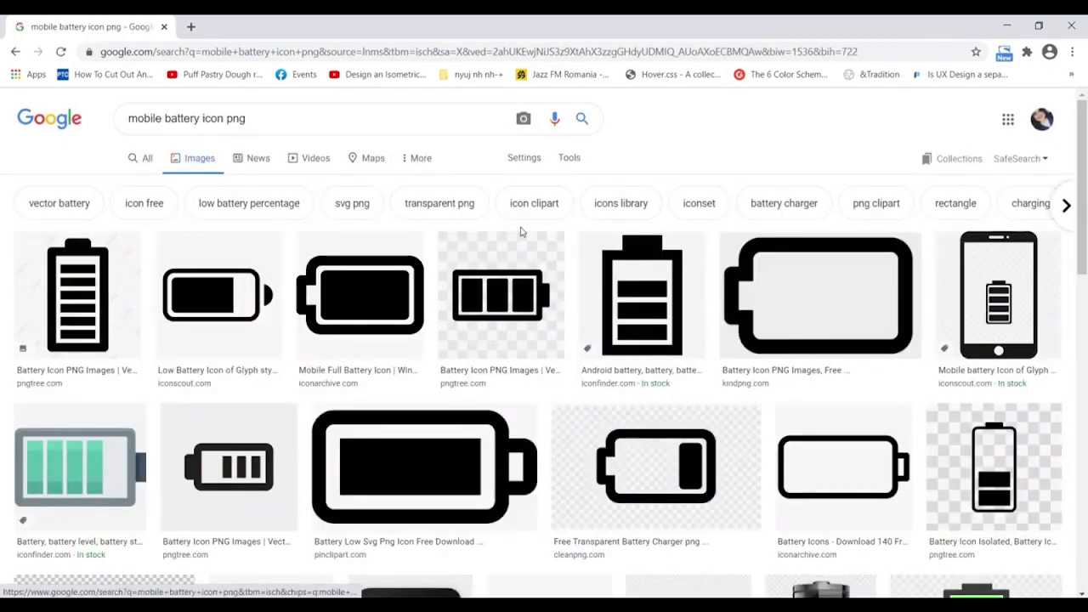
Browse the results and open the low battery glyph icon, saving it as low-battery.png.
{"action": "scroll", "coordinate": [521, 230], "scroll_direction": "down", "scroll_amount": 2}
{"action": "scroll", "coordinate": [521, 230], "scroll_direction": "down", "scroll_amount": 2}
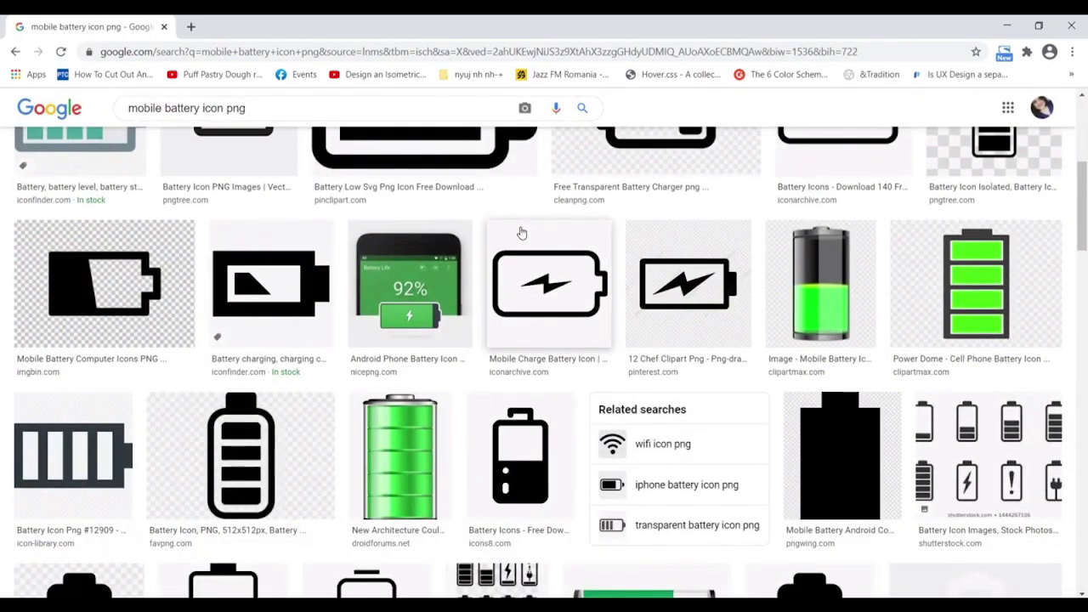
{"action": "scroll", "coordinate": [522, 233], "scroll_direction": "down", "scroll_amount": 3}
{"action": "scroll", "coordinate": [522, 233], "scroll_direction": "down", "scroll_amount": 1}
{"action": "scroll", "coordinate": [522, 233], "scroll_direction": "down", "scroll_amount": 1}
{"action": "scroll", "coordinate": [522, 231], "scroll_direction": "down", "scroll_amount": 2}
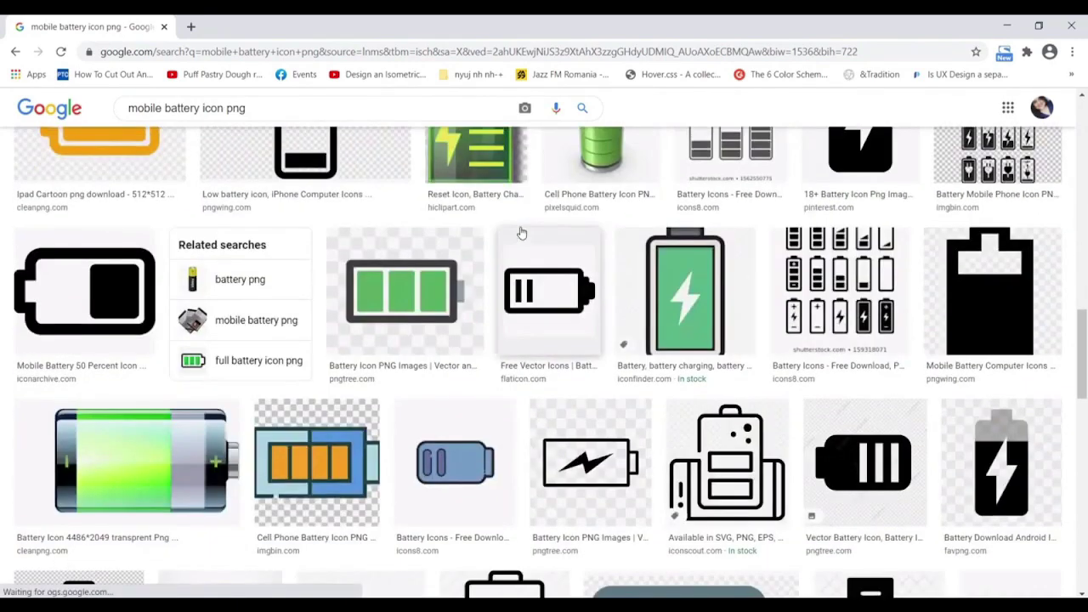
{"action": "scroll", "coordinate": [522, 231], "scroll_direction": "down", "scroll_amount": 1}
{"action": "scroll", "coordinate": [522, 232], "scroll_direction": "down", "scroll_amount": 2}
{"action": "scroll", "coordinate": [522, 232], "scroll_direction": "up", "scroll_amount": 5}
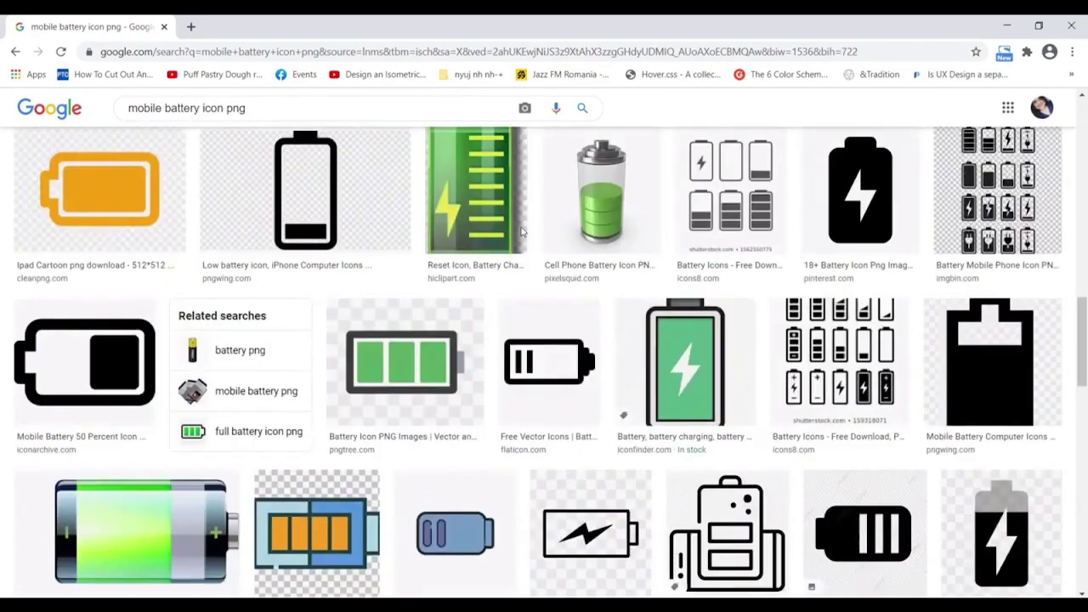
{"action": "scroll", "coordinate": [522, 233], "scroll_direction": "up", "scroll_amount": 5}
{"action": "scroll", "coordinate": [522, 232], "scroll_direction": "up", "scroll_amount": 5}
{"action": "scroll", "coordinate": [522, 230], "scroll_direction": "up", "scroll_amount": 5}
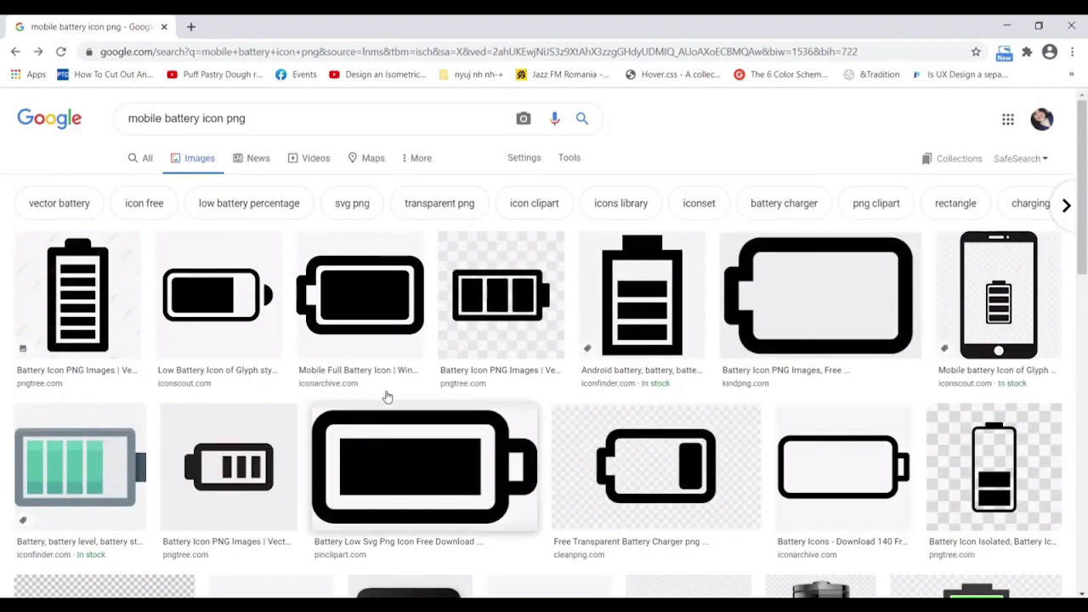
{"action": "left_click", "coordinate": [202, 304]}
{"action": "key", "text": "alt+Tab"}
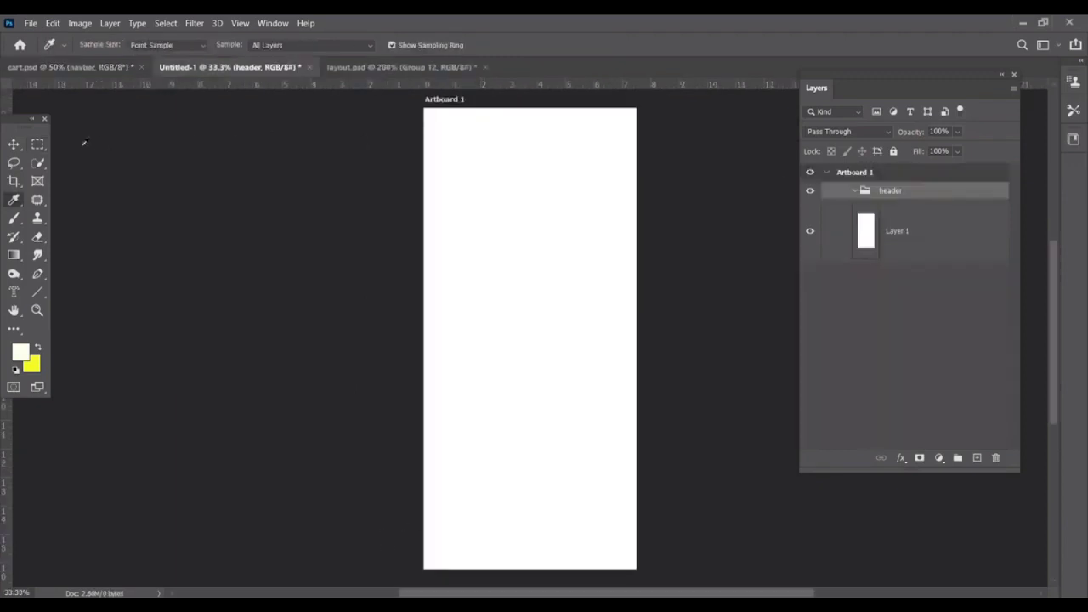
Draw a cream rectangle across the artboard top, checking cart.psd for reference.
{"action": "left_click", "coordinate": [38, 293]}
{"action": "right_click", "coordinate": [37, 294]}
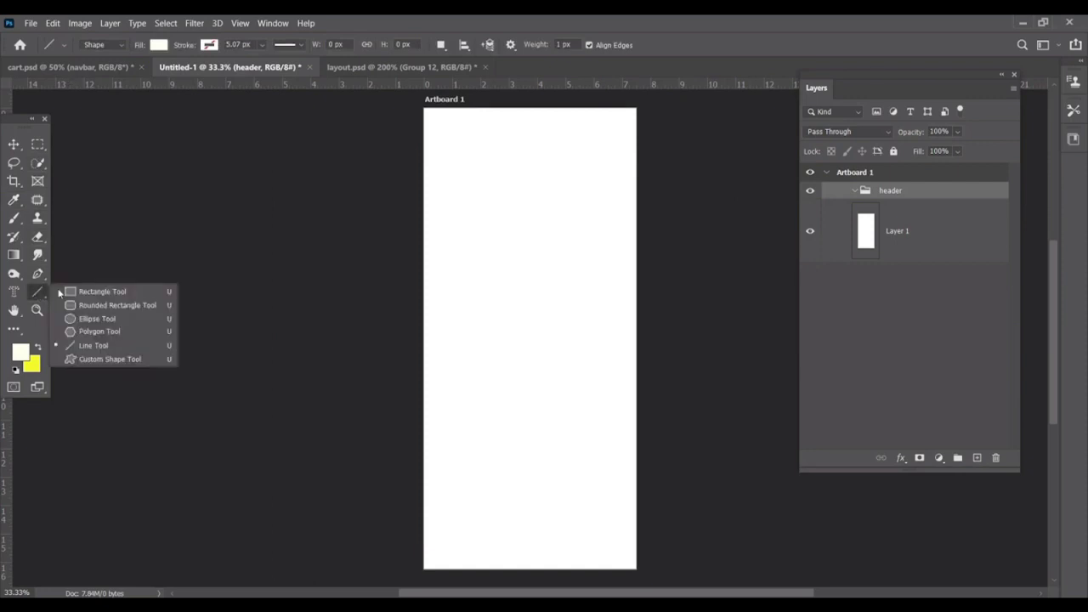
{"action": "left_click", "coordinate": [97, 288]}
{"action": "mouse_move", "coordinate": [425, 108]}
{"action": "left_mouse_down"}
{"action": "mouse_move", "coordinate": [636, 160]}
{"action": "mouse_move", "coordinate": [635, 147]}
{"action": "mouse_move", "coordinate": [622, 148]}
{"action": "left_mouse_up"}
{"action": "left_click", "coordinate": [127, 66]}
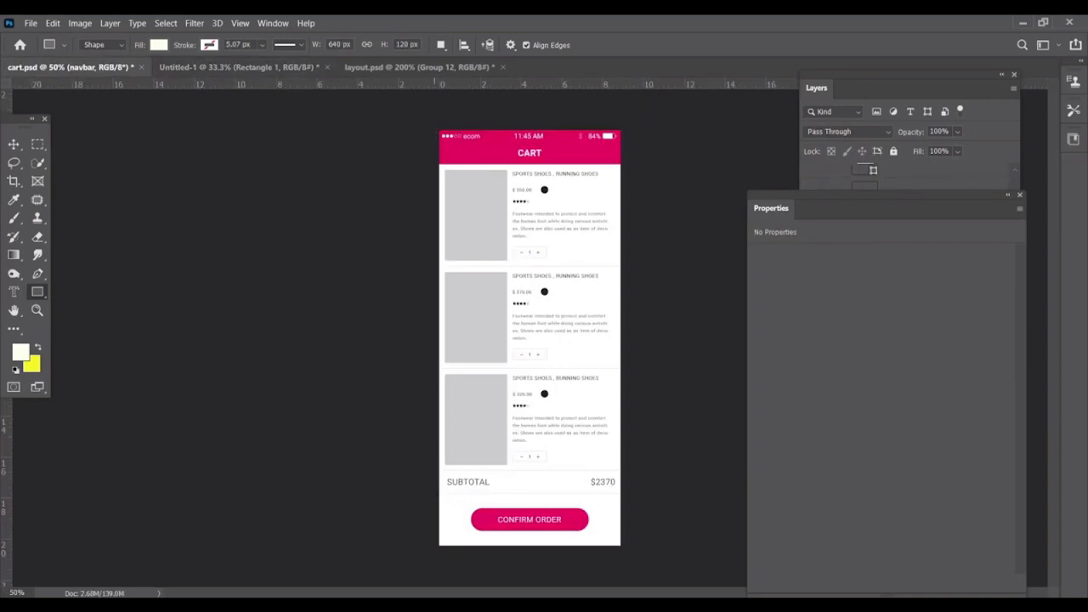
{"action": "left_click", "coordinate": [281, 68]}
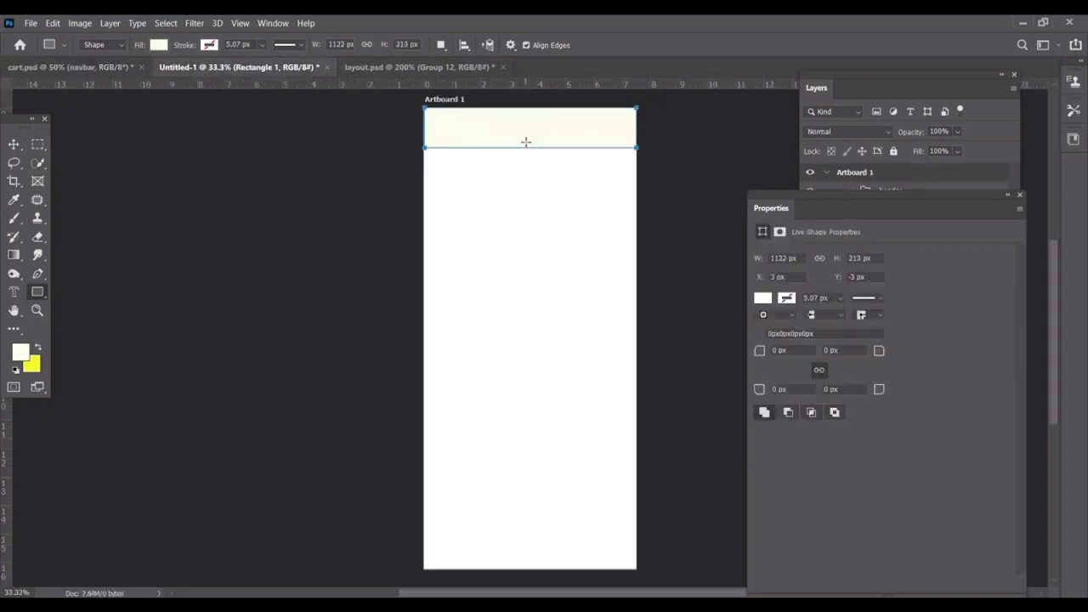
Free Transform the rectangle down to a thin bar about 64 px tall.
{"action": "left_click", "coordinate": [13, 145]}
{"action": "key", "text": "ctrl+t"}
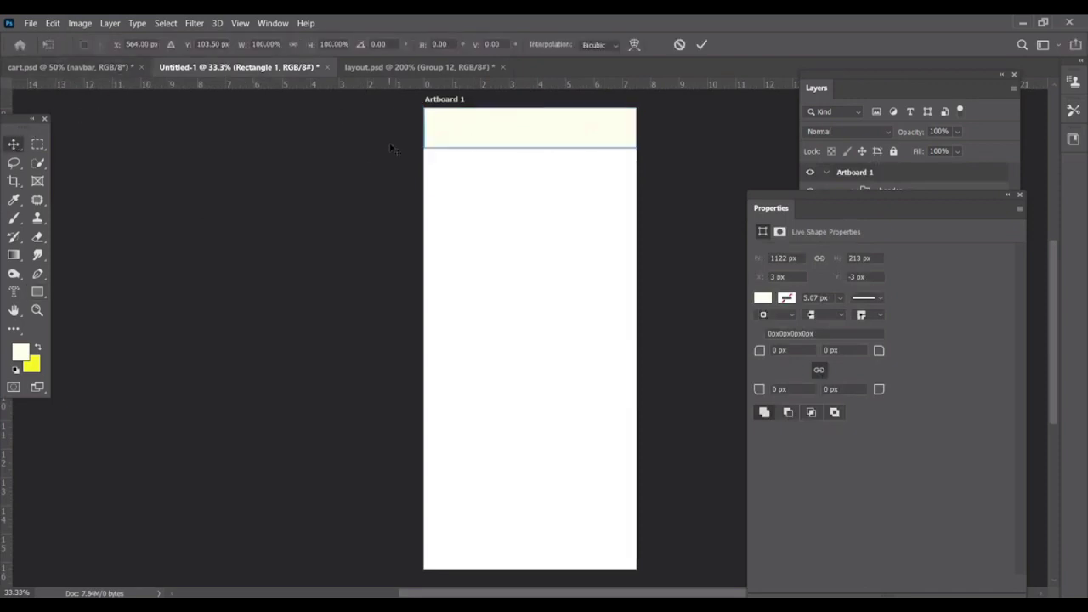
{"action": "left_click_drag", "start_coordinate": [530, 145], "coordinate": [531, 120]}
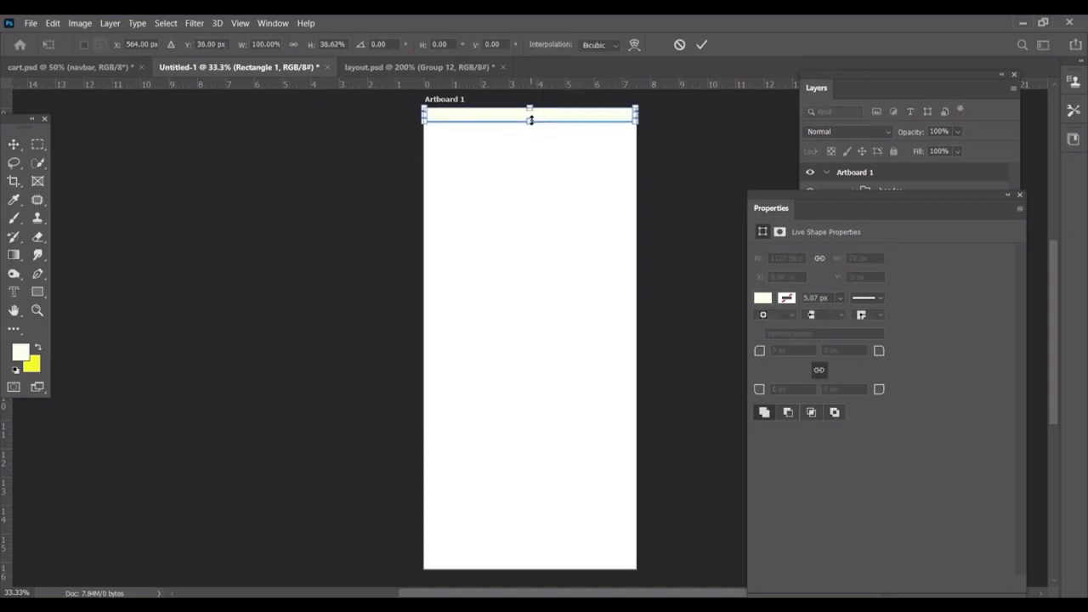
{"action": "scroll", "coordinate": [529, 120], "scroll_direction": "down", "scroll_amount": 1}
{"action": "scroll", "coordinate": [529, 120], "scroll_direction": "up", "scroll_amount": 1}
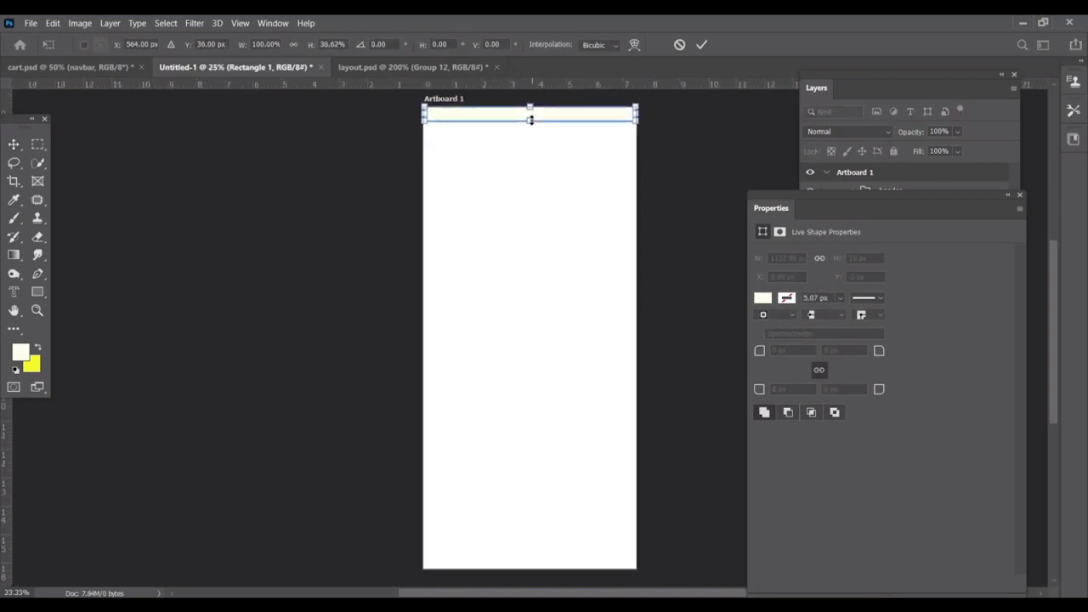
{"action": "scroll", "coordinate": [531, 120], "scroll_direction": "up", "scroll_amount": 1}
{"action": "left_click_drag", "start_coordinate": [524, 146], "coordinate": [437, 306]}
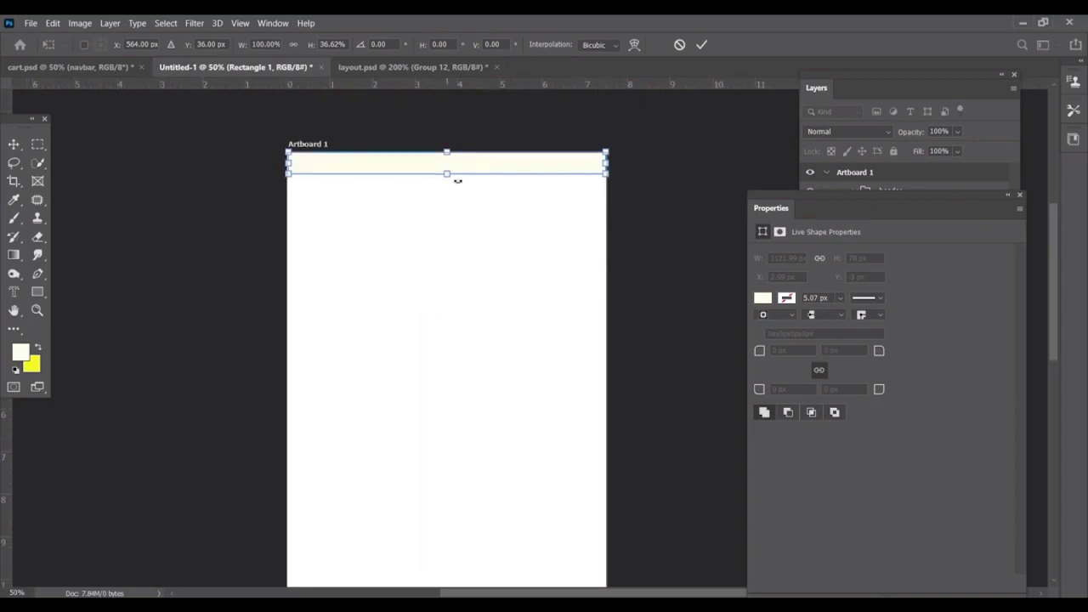
{"action": "left_click_drag", "start_coordinate": [446, 171], "coordinate": [447, 167]}
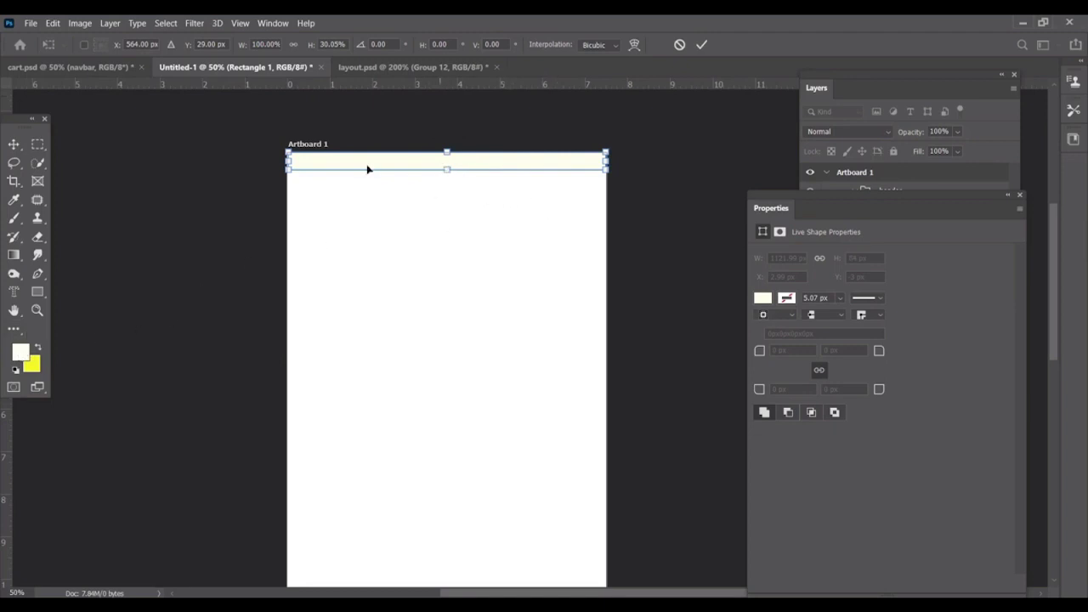
{"action": "key", "text": "Return"}
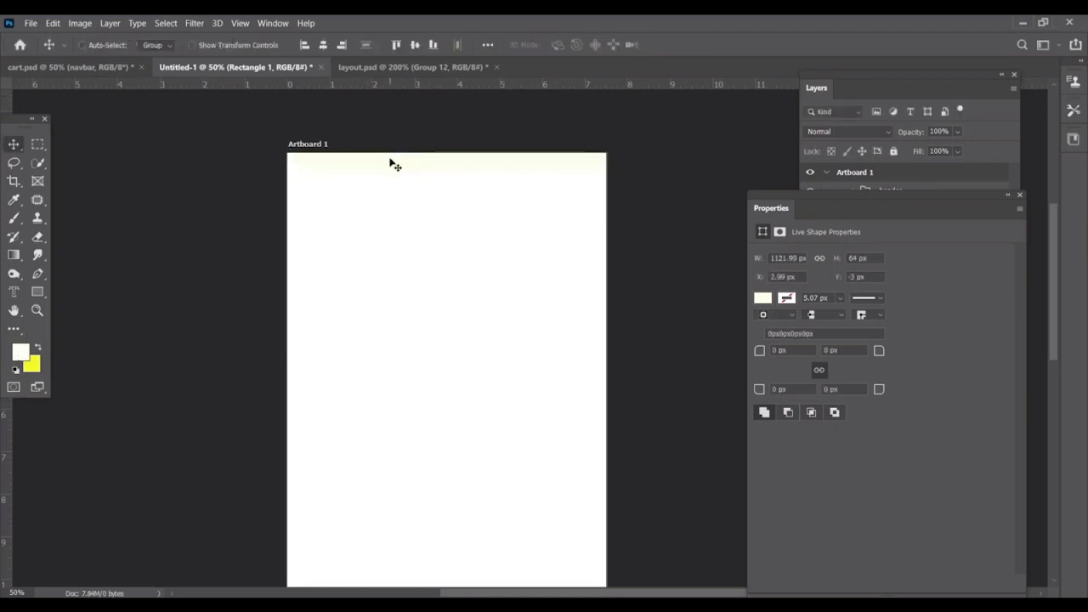
Duplicate the top bar just below it and stretch the copy to about 142 px tall.
{"action": "left_click_drag", "start_coordinate": [393, 162], "coordinate": [394, 183]}
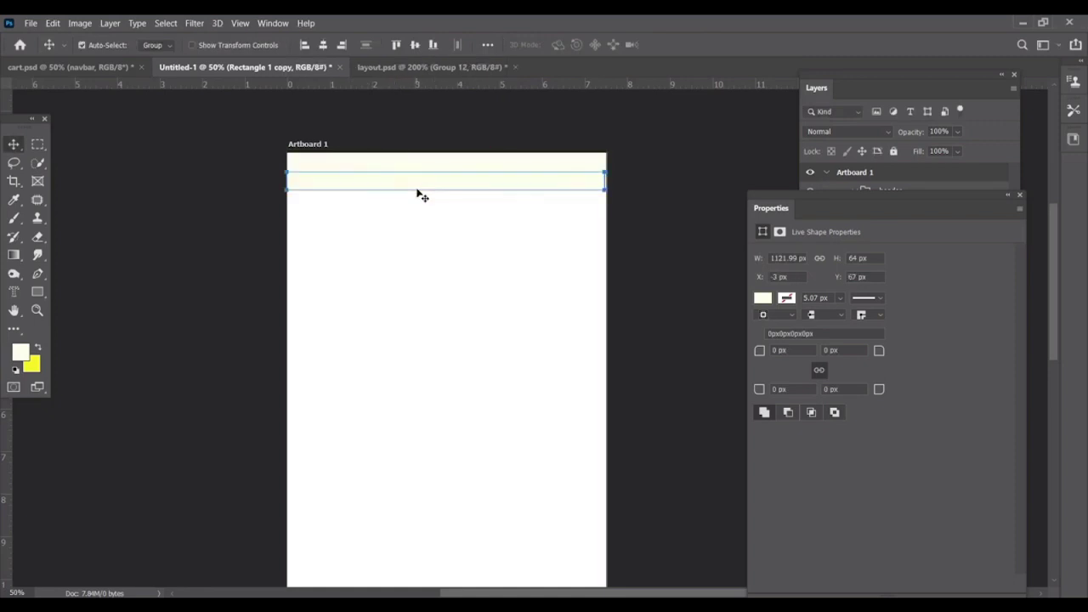
{"action": "key", "text": "ctrl+t"}
{"action": "left_click_drag", "start_coordinate": [601, 180], "coordinate": [607, 181]}
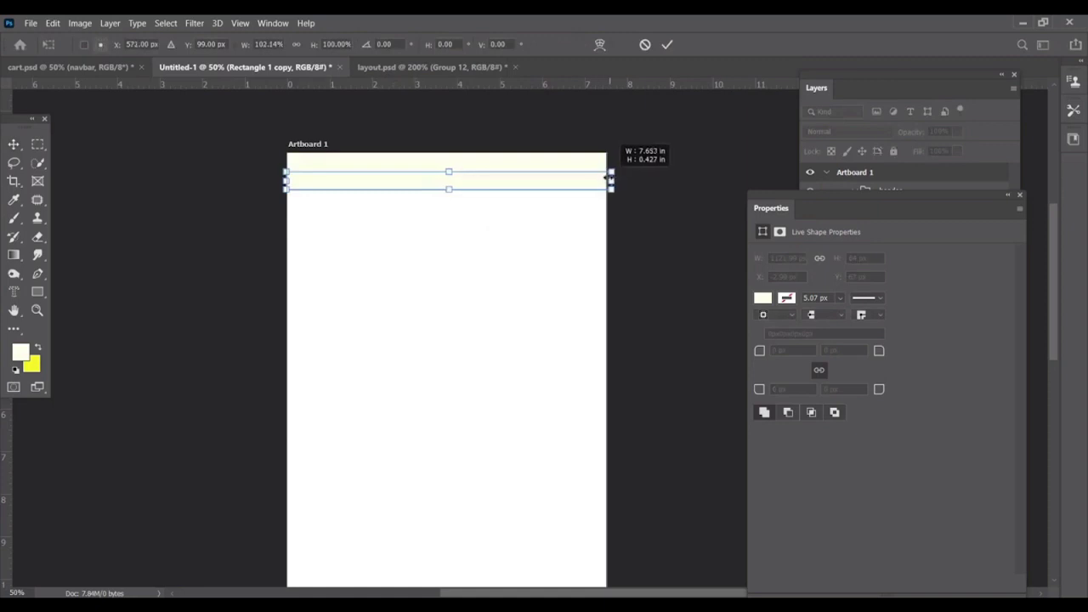
{"action": "left_click_drag", "start_coordinate": [445, 190], "coordinate": [442, 213]}
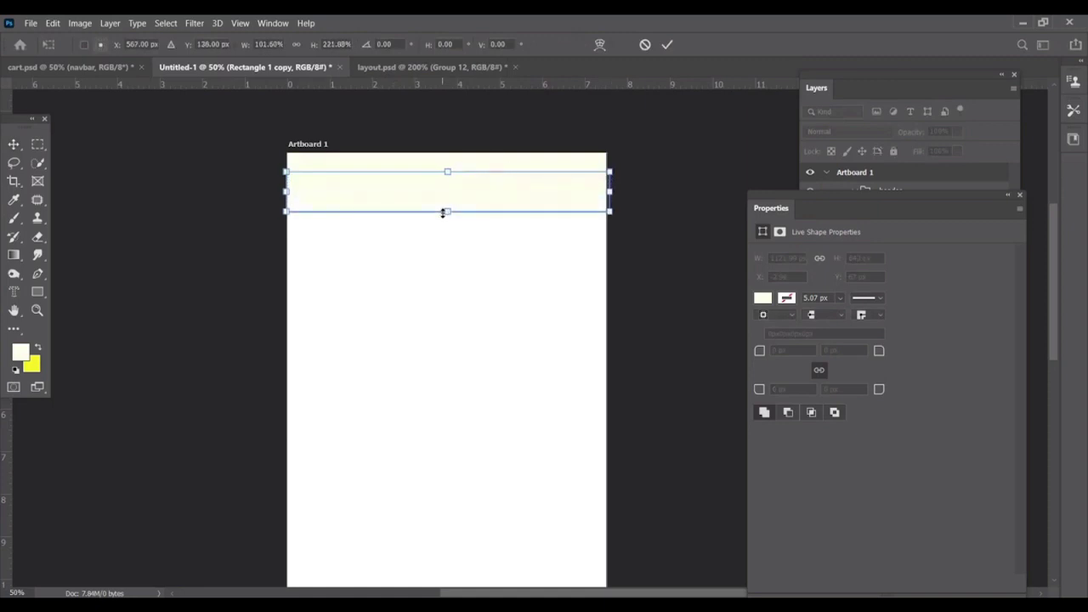
{"action": "key", "text": "Return"}
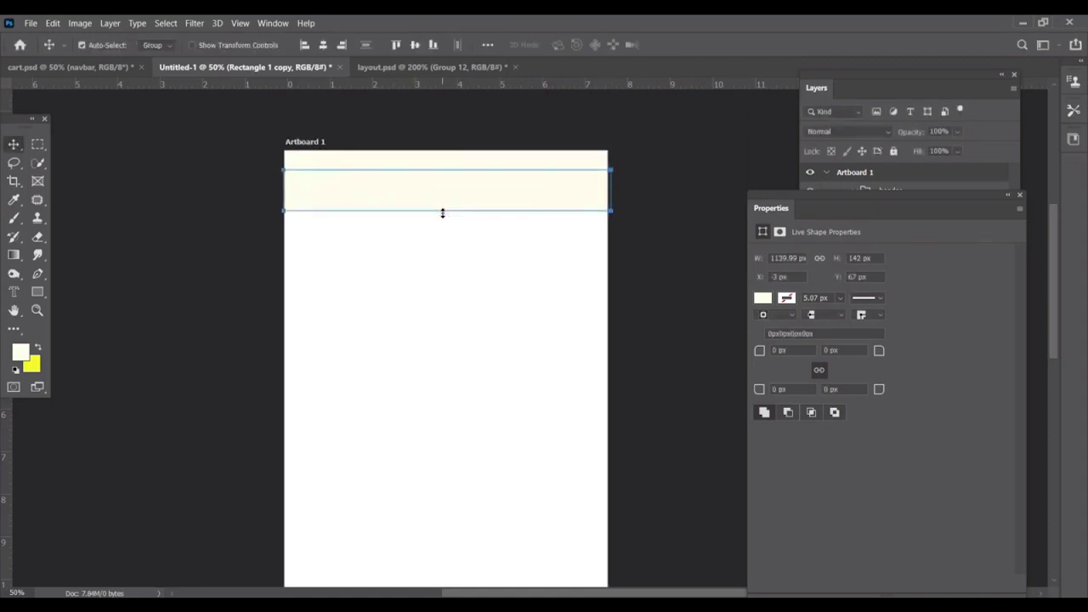
Zoom to 100% and select the header group, Rectangle 1 copy and Rectangle 1 layers.
{"action": "key", "text": "ctrl+plus"}
{"action": "key", "text": "ctrl+plus"}
{"action": "scroll", "coordinate": [454, 357], "scroll_direction": "up", "scroll_amount": 2}
{"action": "scroll", "coordinate": [454, 366], "scroll_direction": "up", "scroll_amount": 3}
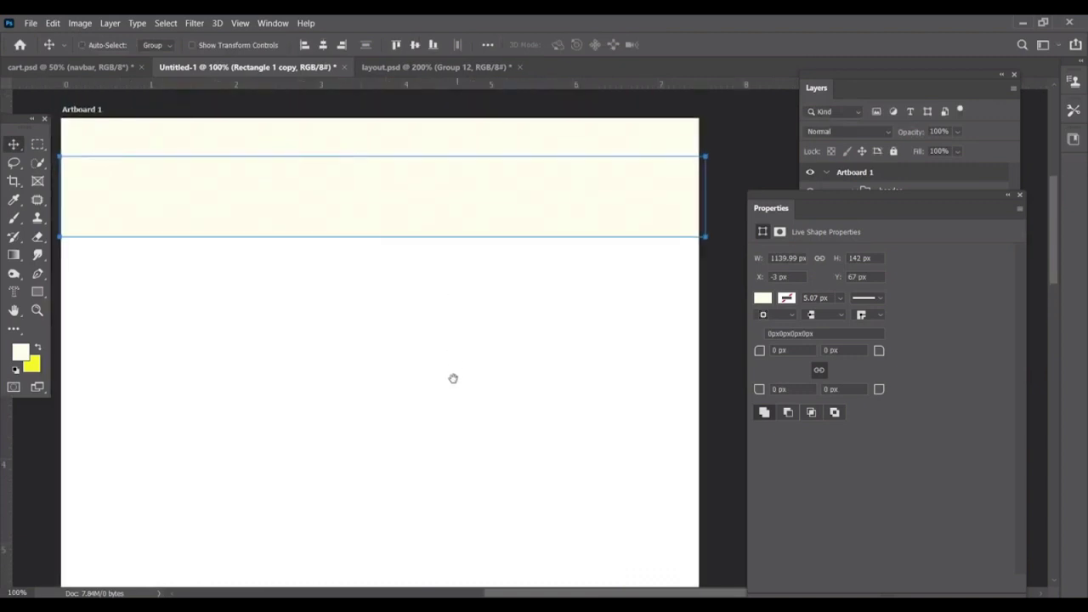
{"action": "right_click", "coordinate": [389, 154]}
{"action": "left_click", "coordinate": [435, 166]}
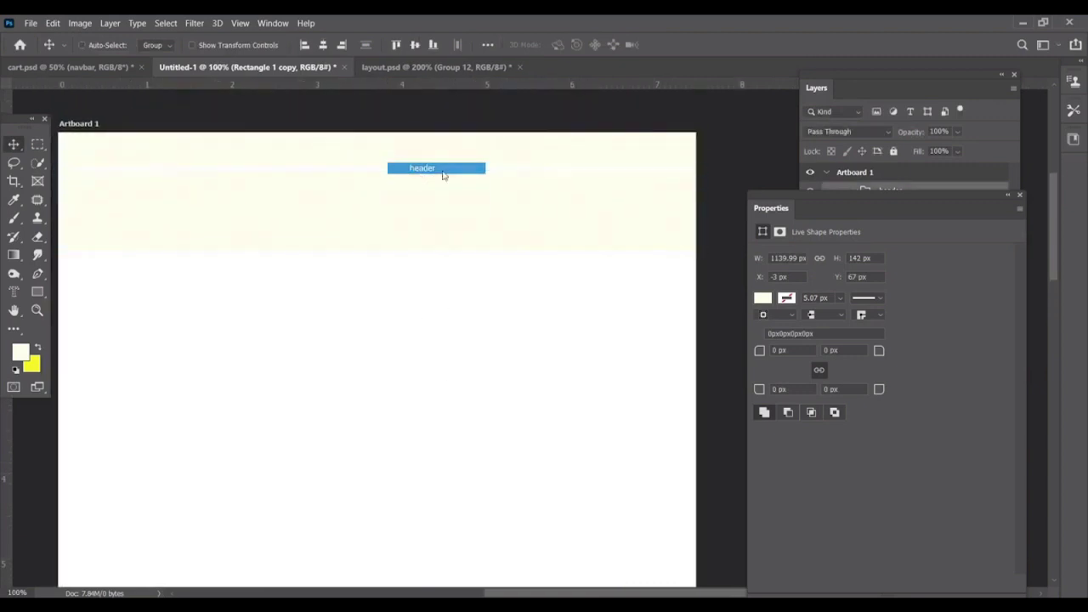
{"action": "left_click_drag", "start_coordinate": [810, 201], "coordinate": [768, 279]}
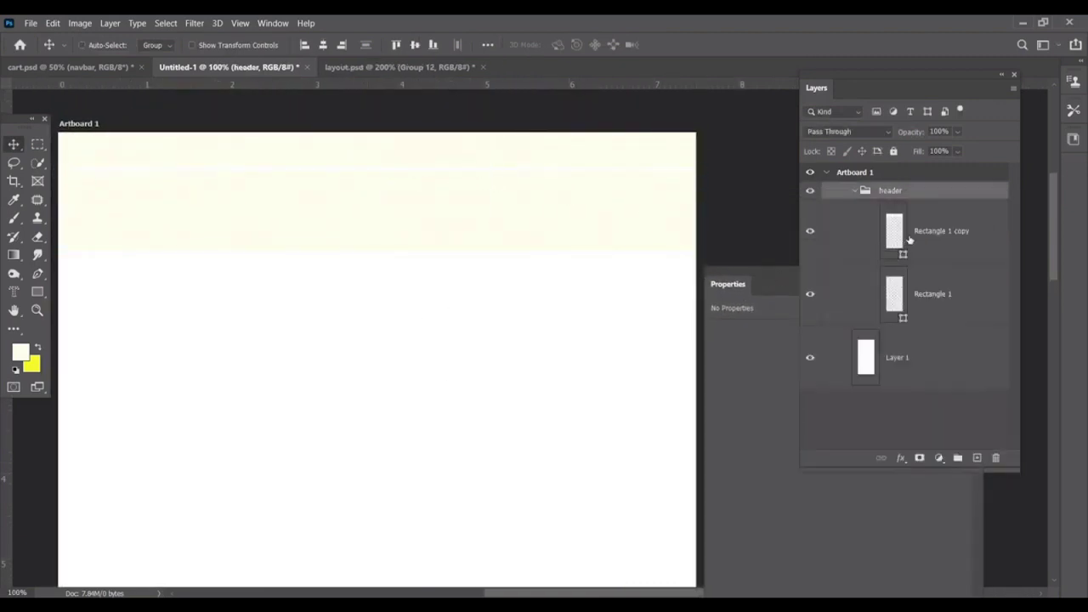
{"action": "left_click", "coordinate": [842, 246]}
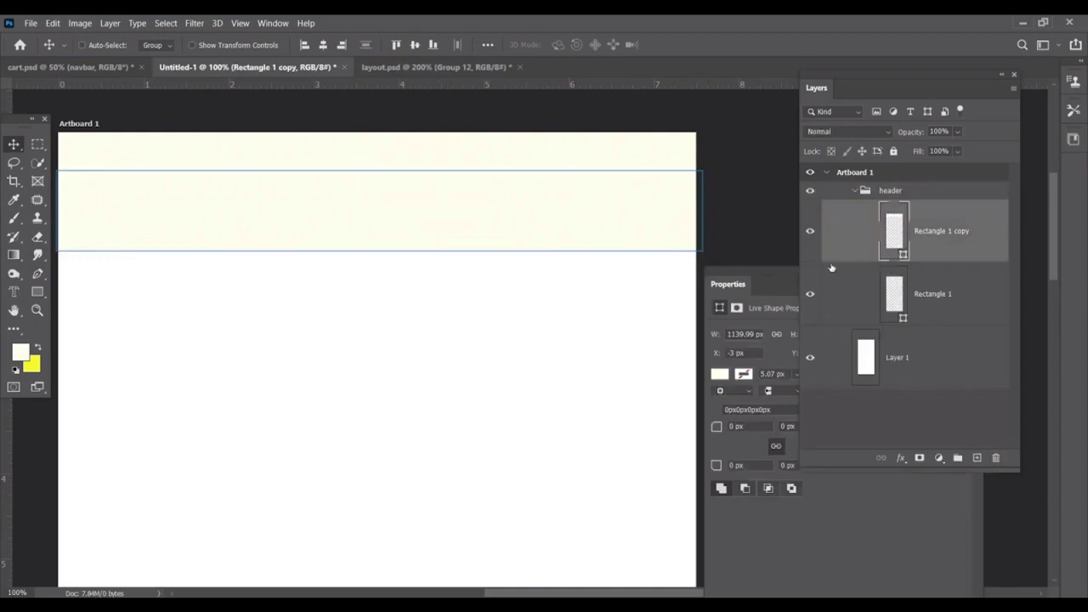
{"action": "left_click", "coordinate": [920, 304]}
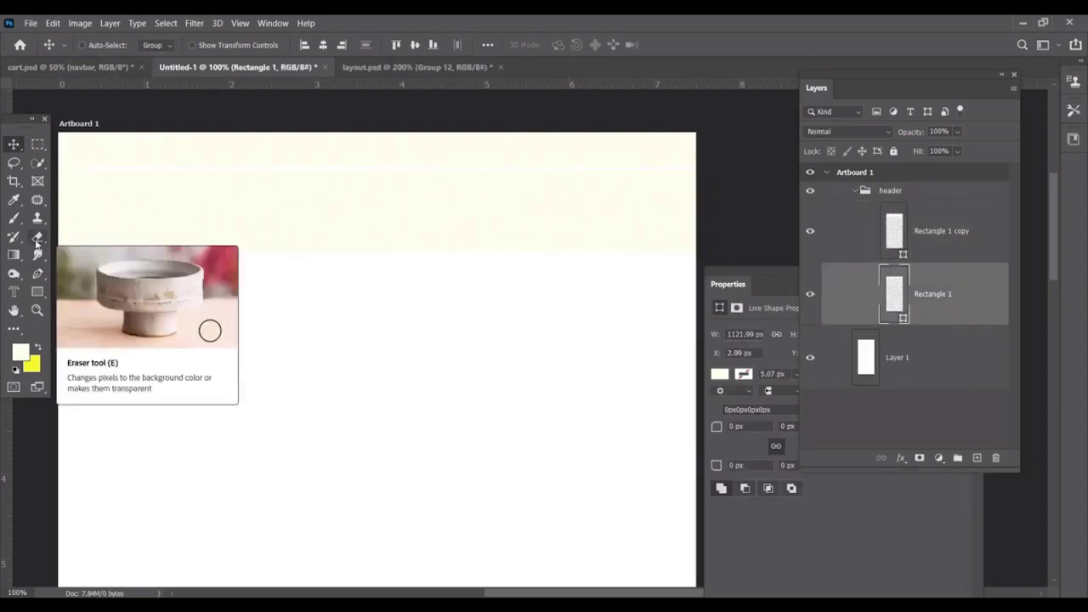
Check Rectangle 1's stroke settings, zoom back to 66.7% and hide Rectangle 1 copy.
{"action": "key", "text": "a"}
{"action": "left_click", "coordinate": [263, 45]}
{"action": "key", "text": "v"}
{"action": "key", "text": "ctrl+minus"}
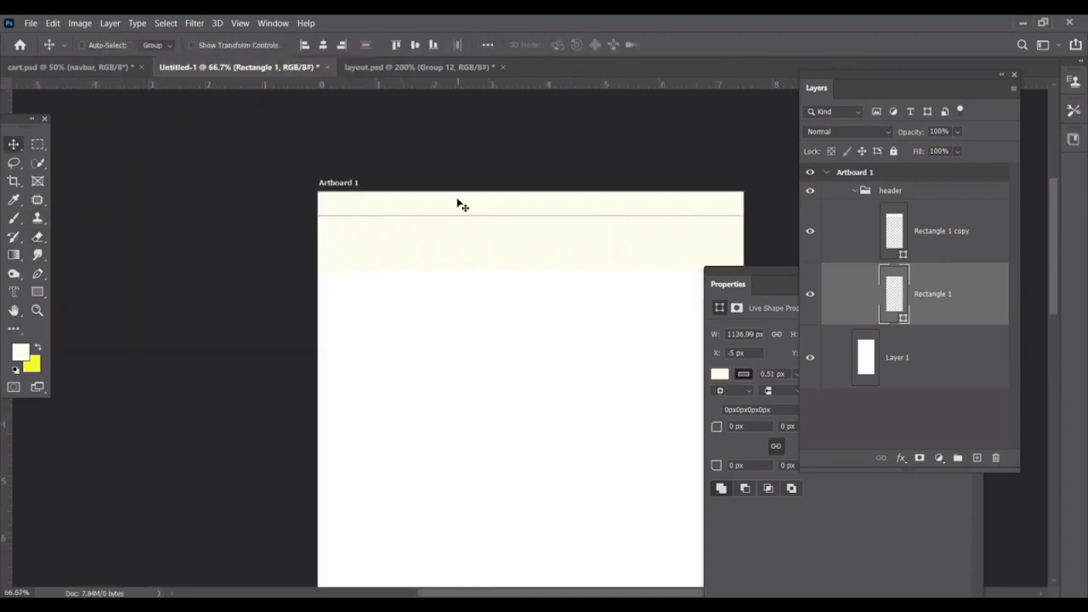
{"action": "right_click", "coordinate": [458, 201]}
{"action": "left_click", "coordinate": [872, 224]}
{"action": "left_click", "coordinate": [812, 232]}
Show Rectangle 1 again and move it into a new Group 1.
{"action": "left_click", "coordinate": [811, 294]}
{"action": "left_click", "coordinate": [958, 458]}
{"action": "left_click_drag", "start_coordinate": [930, 297], "coordinate": [946, 292]}
{"action": "left_click_drag", "start_coordinate": [943, 277], "coordinate": [978, 300]}
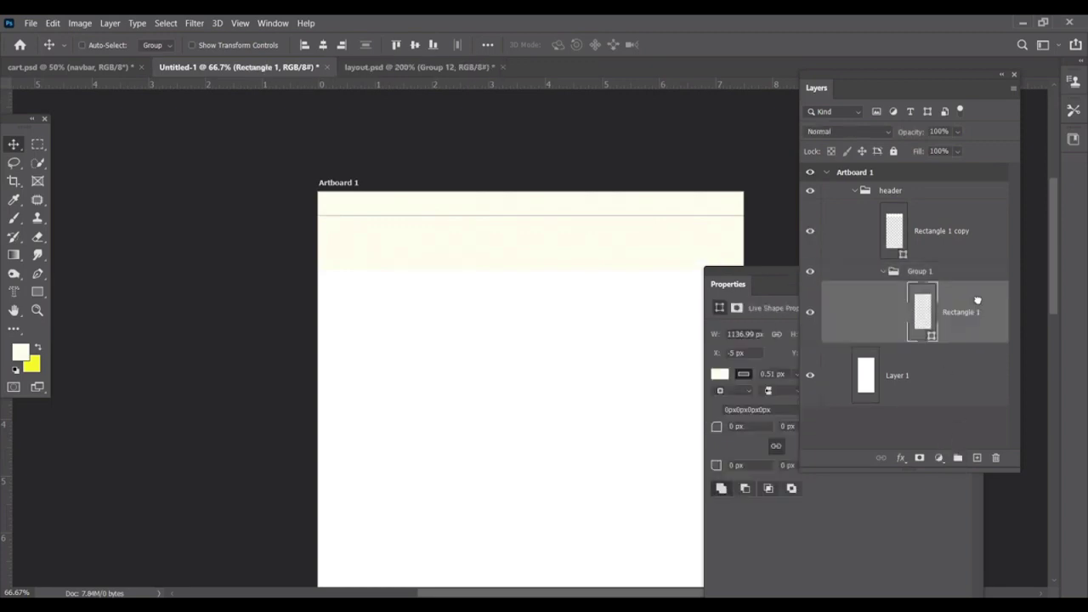
Place the downloaded low-battery icon, moving and scaling it down into the top bar.
{"action": "left_click", "coordinate": [28, 23]}
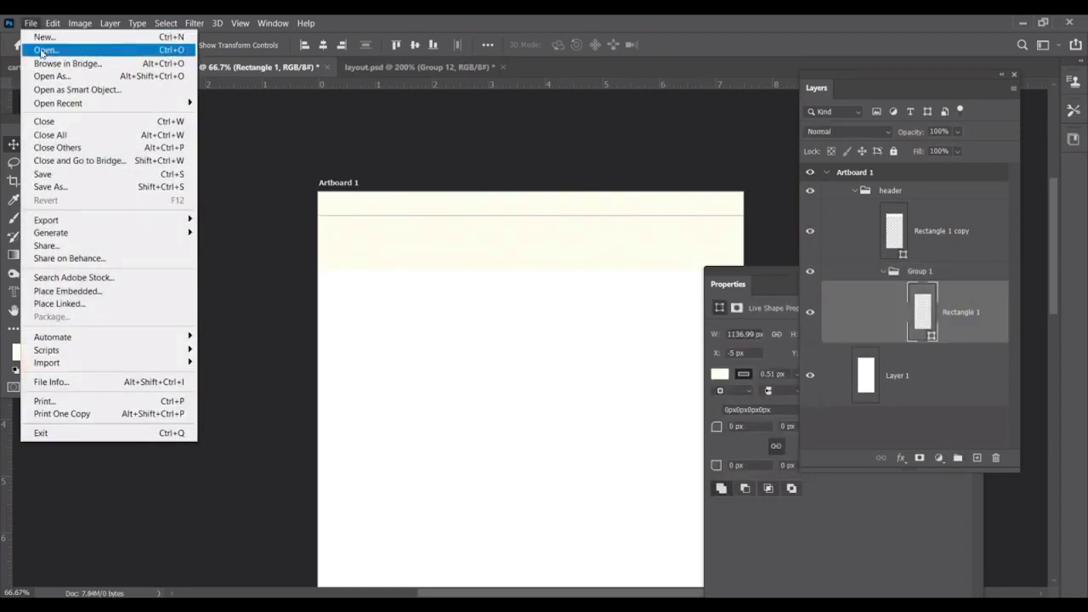
{"action": "left_click", "coordinate": [39, 42]}
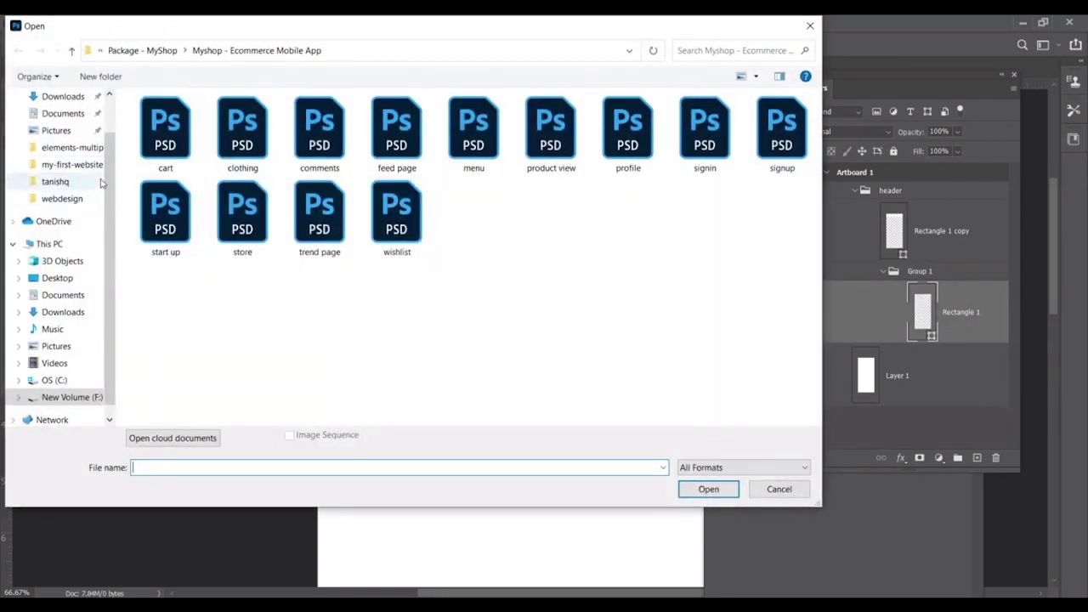
{"action": "scroll", "coordinate": [57, 142], "scroll_direction": "up", "scroll_amount": 2}
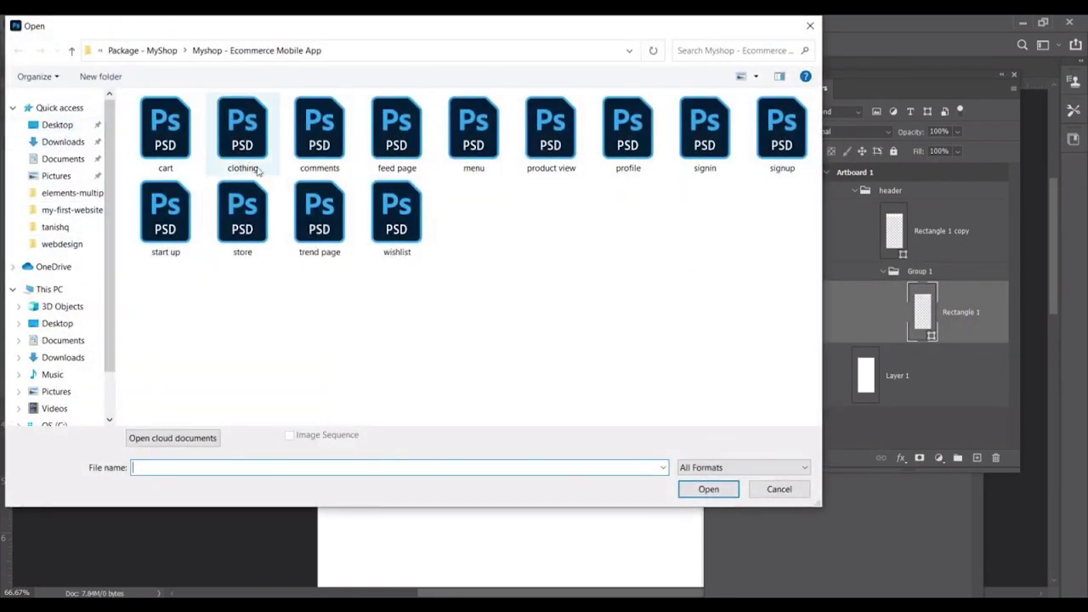
{"action": "left_click", "coordinate": [56, 125]}
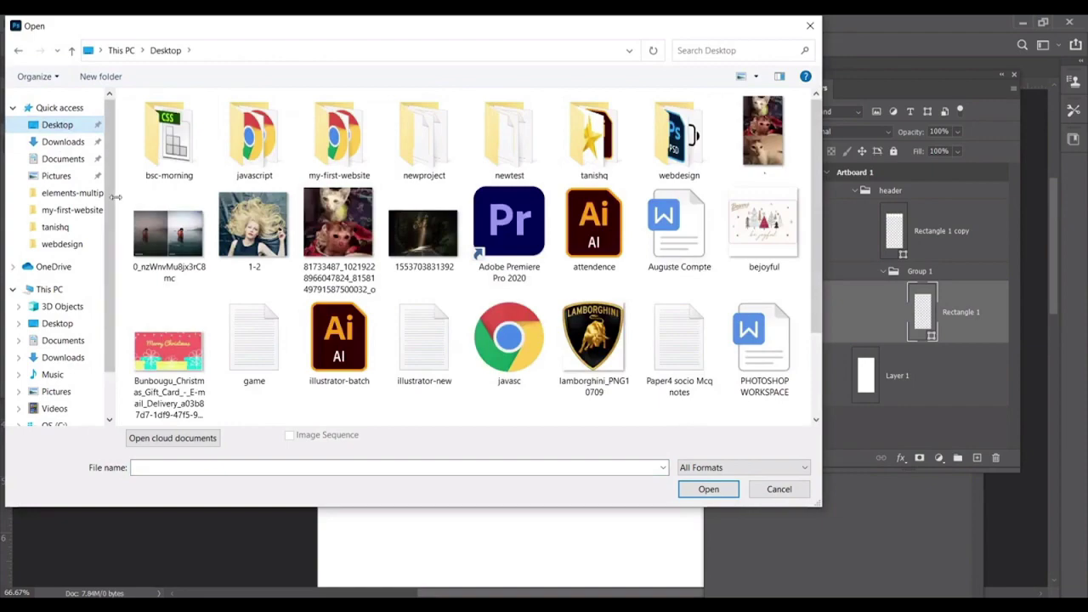
{"action": "left_click", "coordinate": [781, 492]}
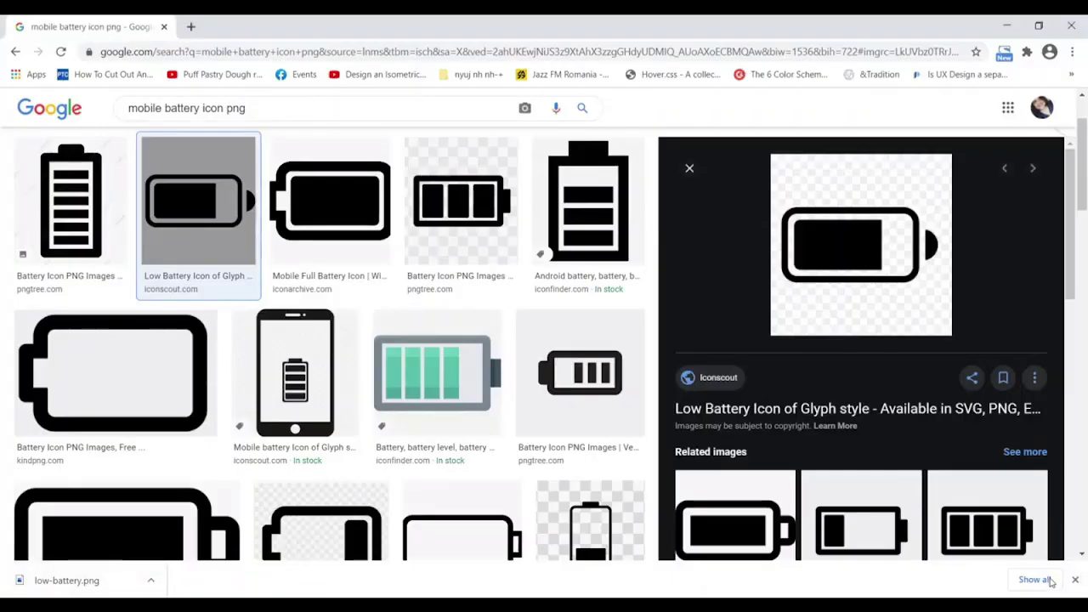
{"action": "left_click", "coordinate": [1040, 579]}
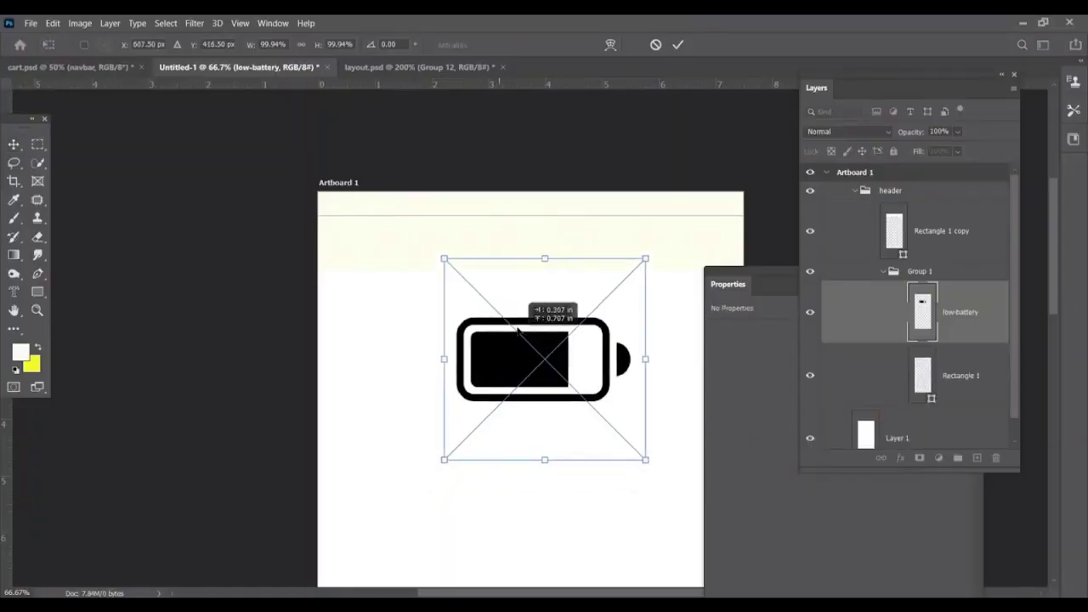
{"action": "left_click_drag", "start_coordinate": [517, 330], "coordinate": [514, 286]}
{"action": "left_click_drag", "start_coordinate": [640, 216], "coordinate": [577, 260]}
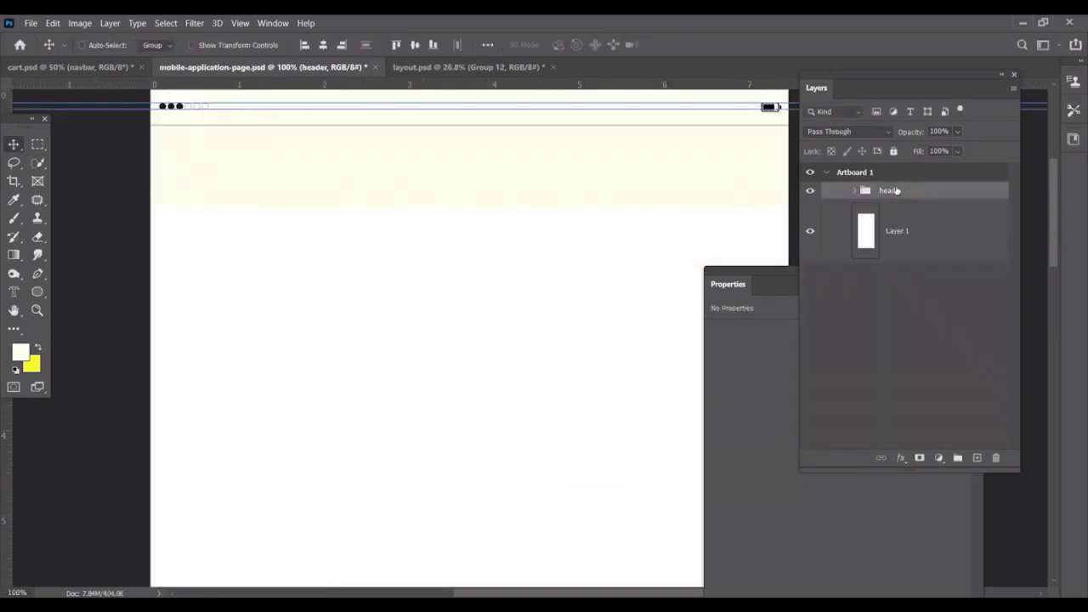
Add a new empty group and start the Cart title text, comparing with cart.psd.
{"action": "left_click", "coordinate": [959, 457]}
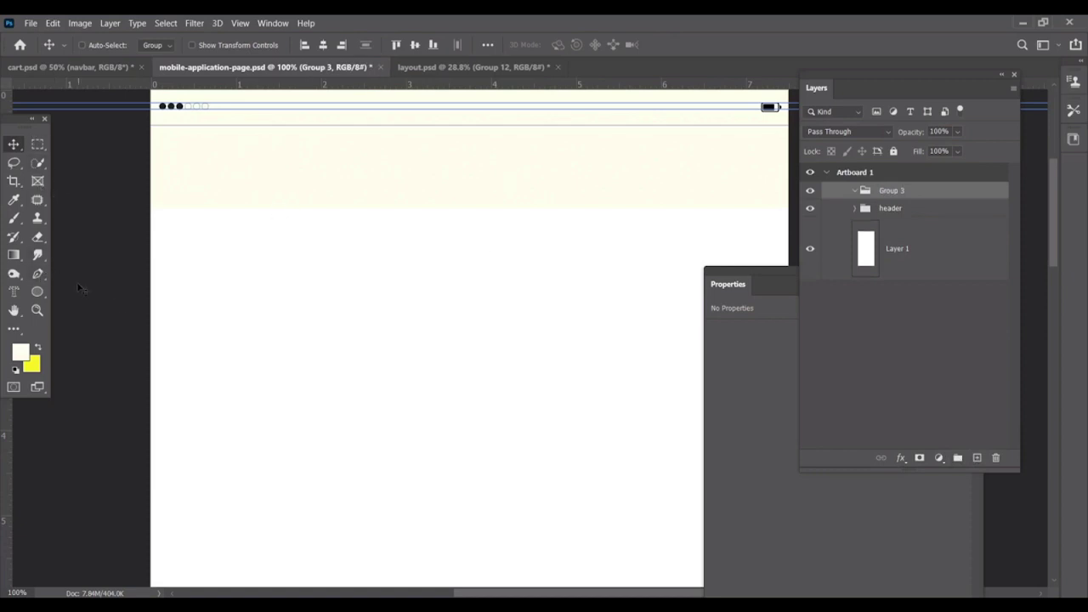
{"action": "key", "text": "t"}
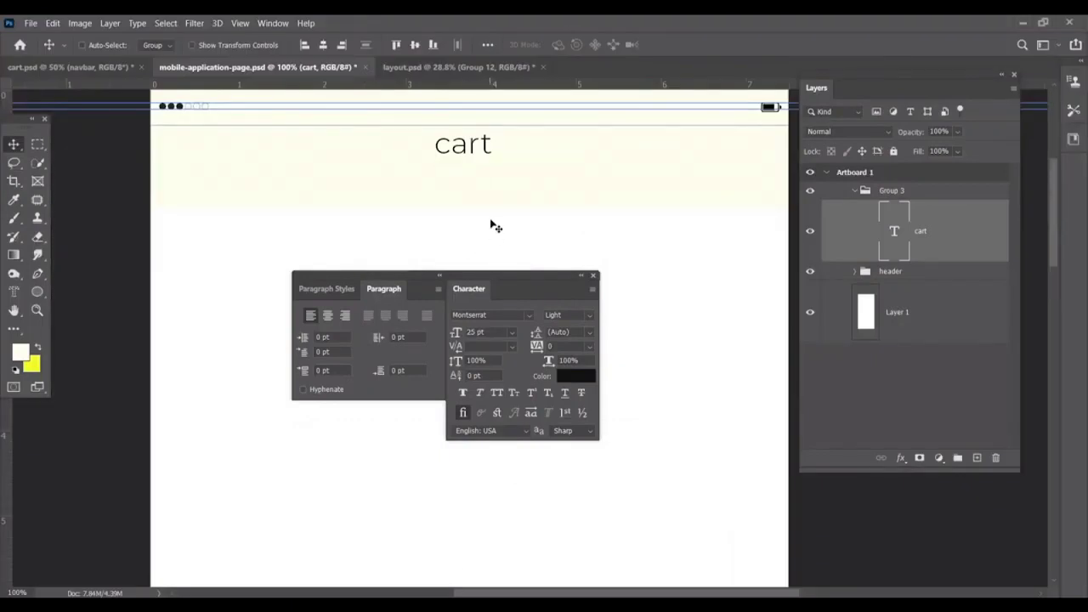
{"action": "left_click", "coordinate": [128, 68]}
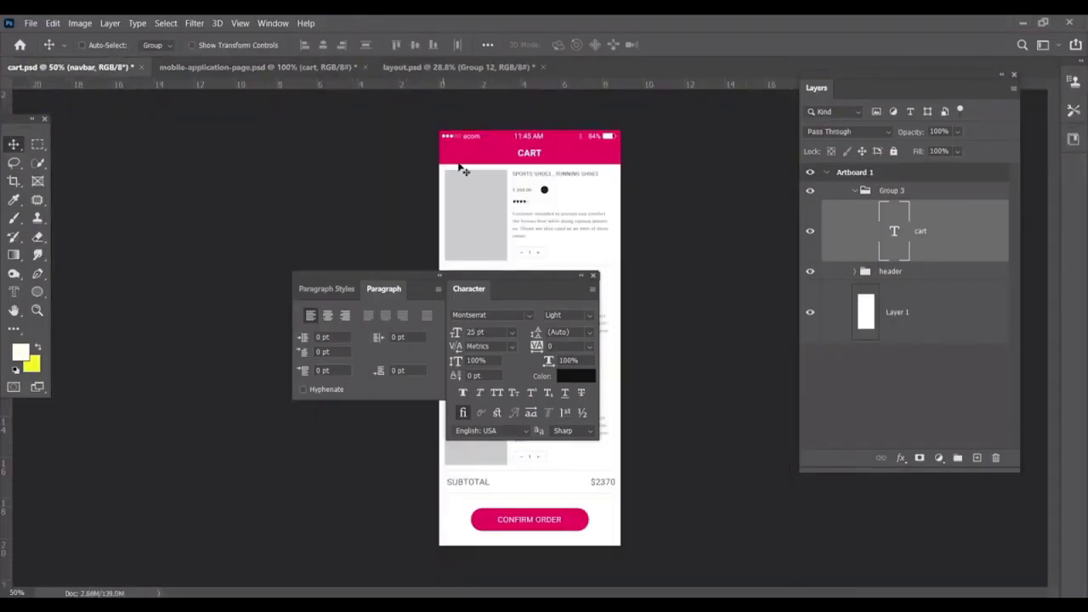
{"action": "left_click", "coordinate": [255, 67]}
Shorten the Rectangle 1 copy header bar by raising its bottom edge.
{"action": "right_click", "coordinate": [487, 169]}
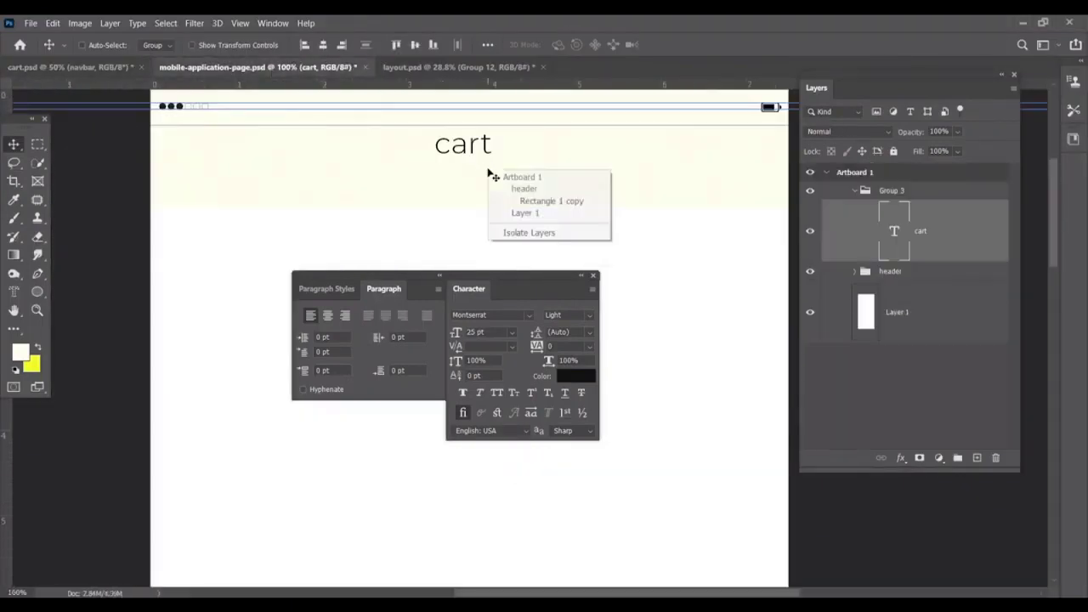
{"action": "left_click", "coordinate": [548, 202]}
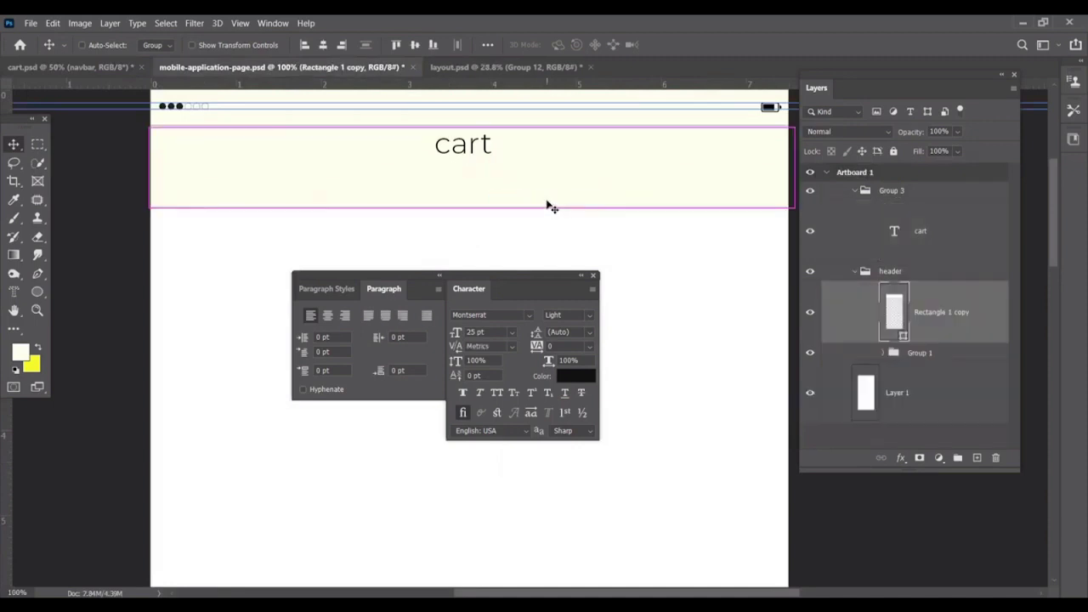
{"action": "key", "text": "ctrl+t"}
{"action": "left_click_drag", "start_coordinate": [473, 209], "coordinate": [470, 171]}
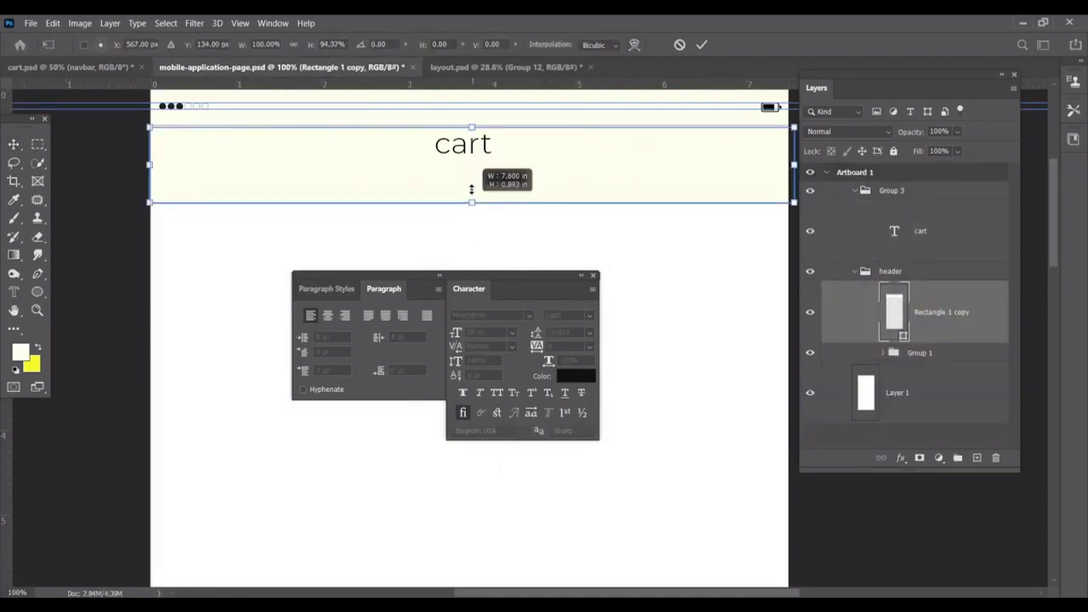
{"action": "key", "text": "Return"}
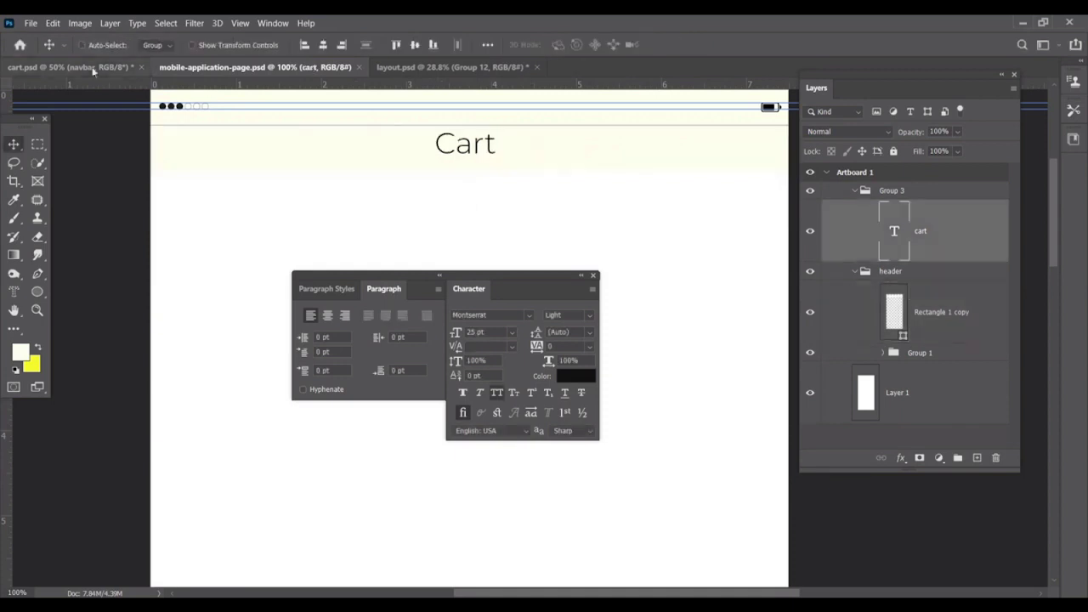
Close the floating Character panel, zoom out and create another empty layer group.
{"action": "left_click", "coordinate": [68, 66]}
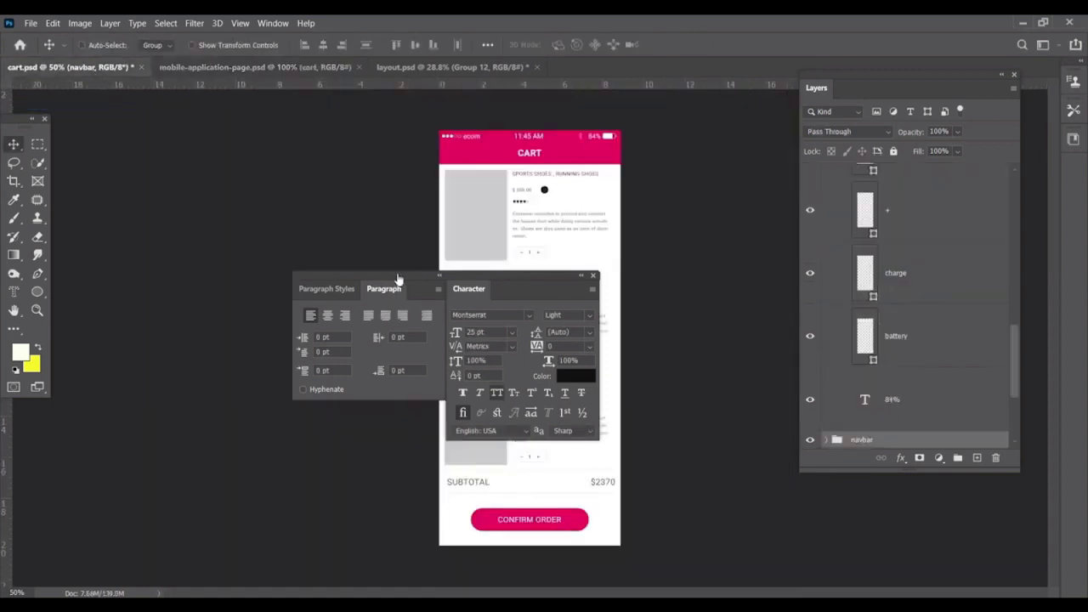
{"action": "left_click_drag", "start_coordinate": [471, 281], "coordinate": [275, 282]}
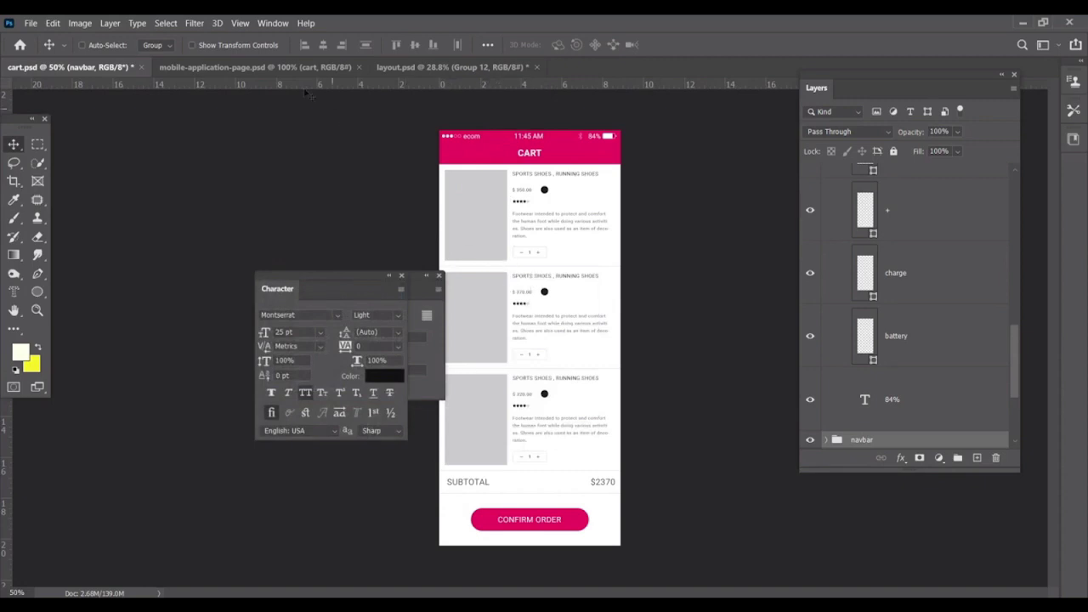
{"action": "left_click", "coordinate": [256, 66]}
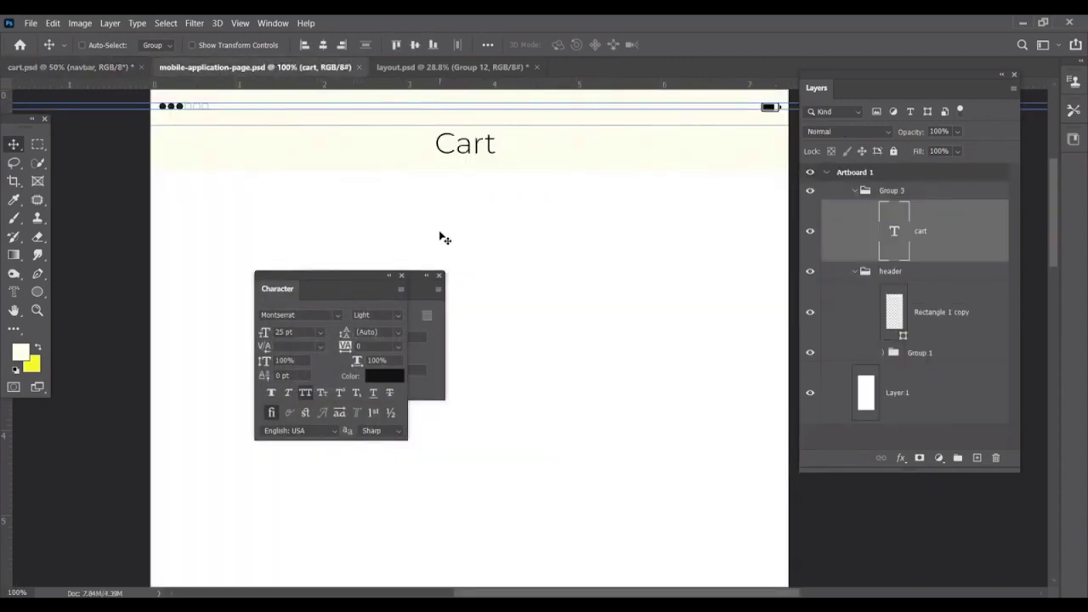
{"action": "key", "text": "ctrl+minus"}
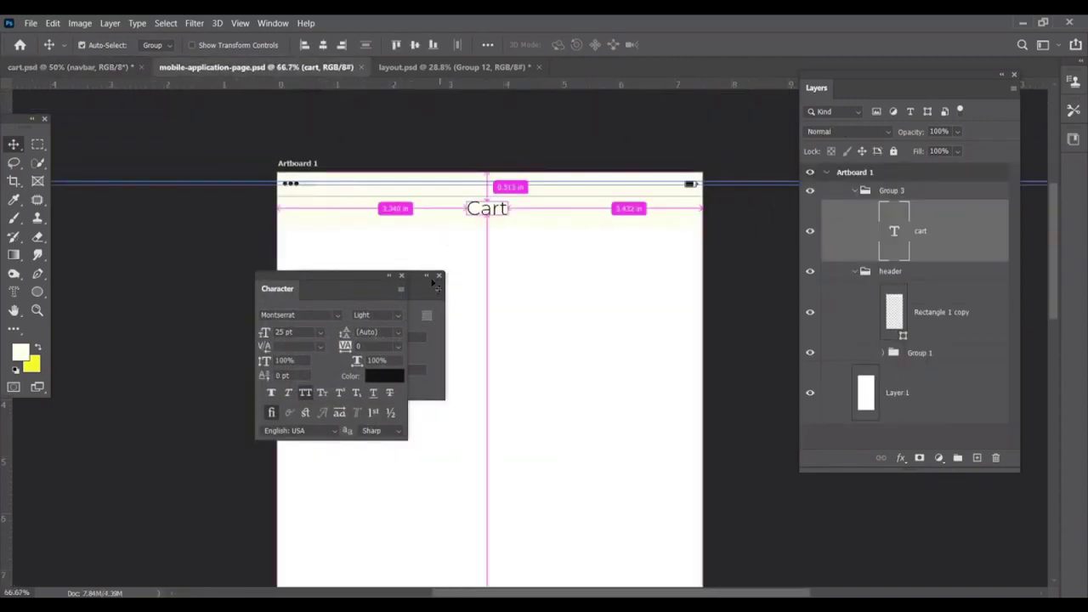
{"action": "left_click", "coordinate": [432, 283]}
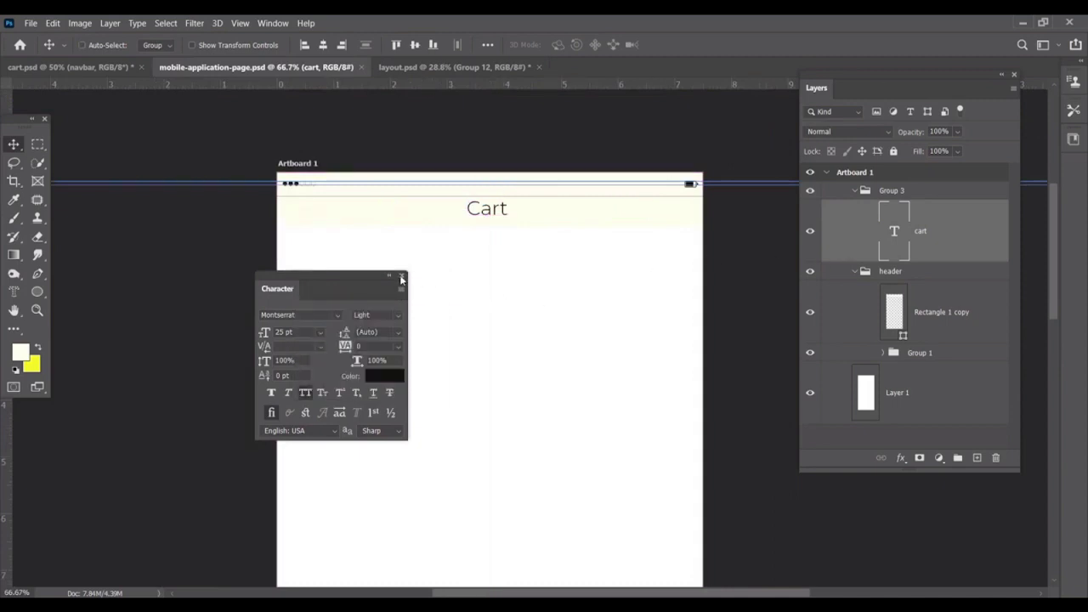
{"action": "left_click", "coordinate": [403, 276]}
{"action": "left_click", "coordinate": [958, 458]}
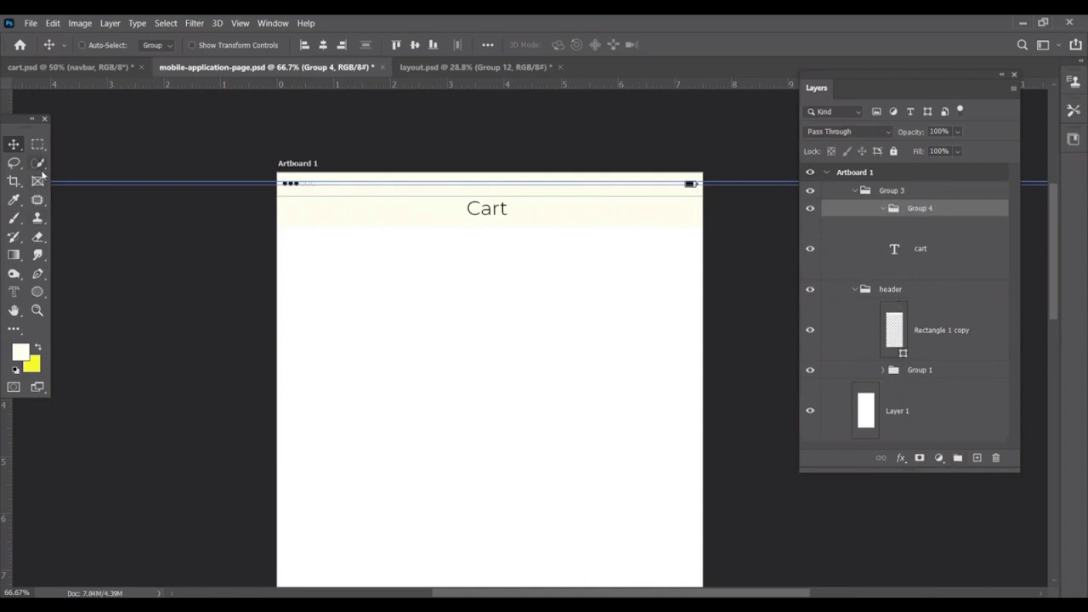
Draw a 368 × 460 px Rectangle 2 image placeholder at the artboard's left, then compare with cart.psd.
{"action": "left_click", "coordinate": [37, 292]}
{"action": "left_click", "coordinate": [78, 292]}
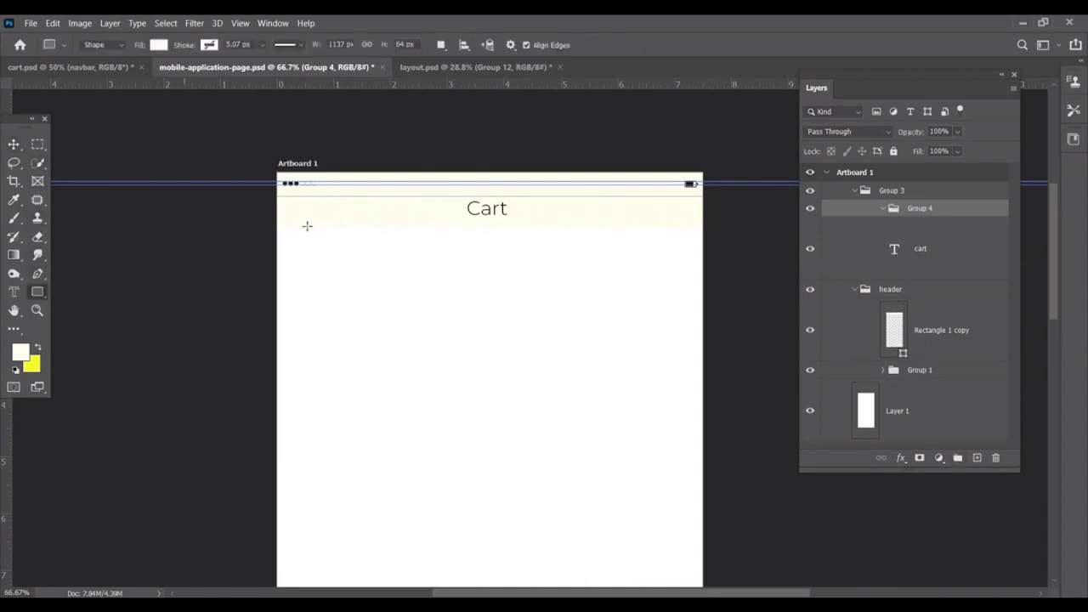
{"action": "left_click_drag", "start_coordinate": [278, 227], "coordinate": [417, 410]}
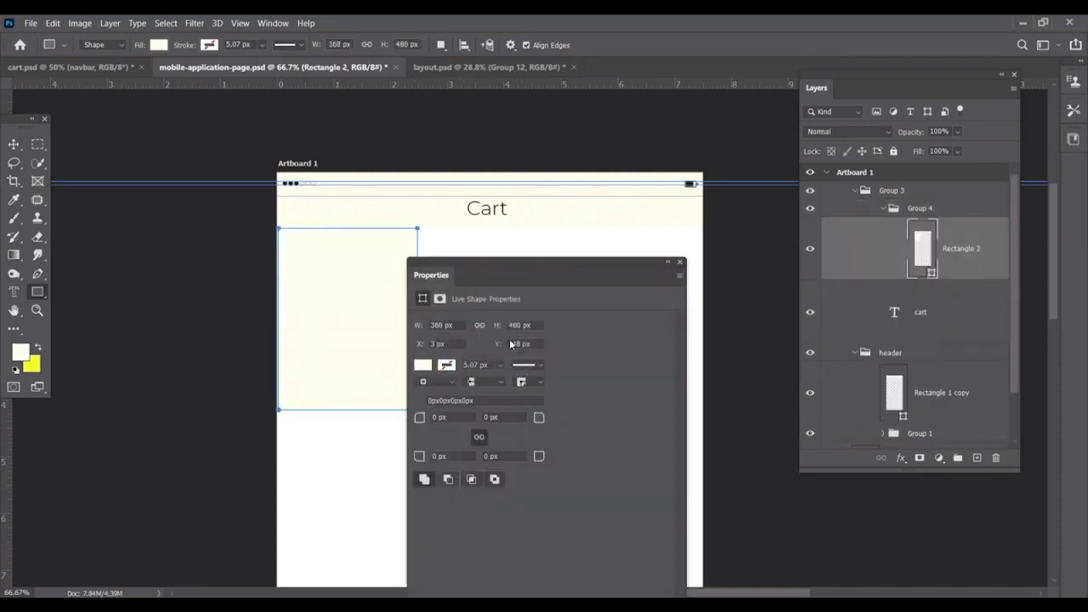
{"action": "left_click", "coordinate": [679, 262]}
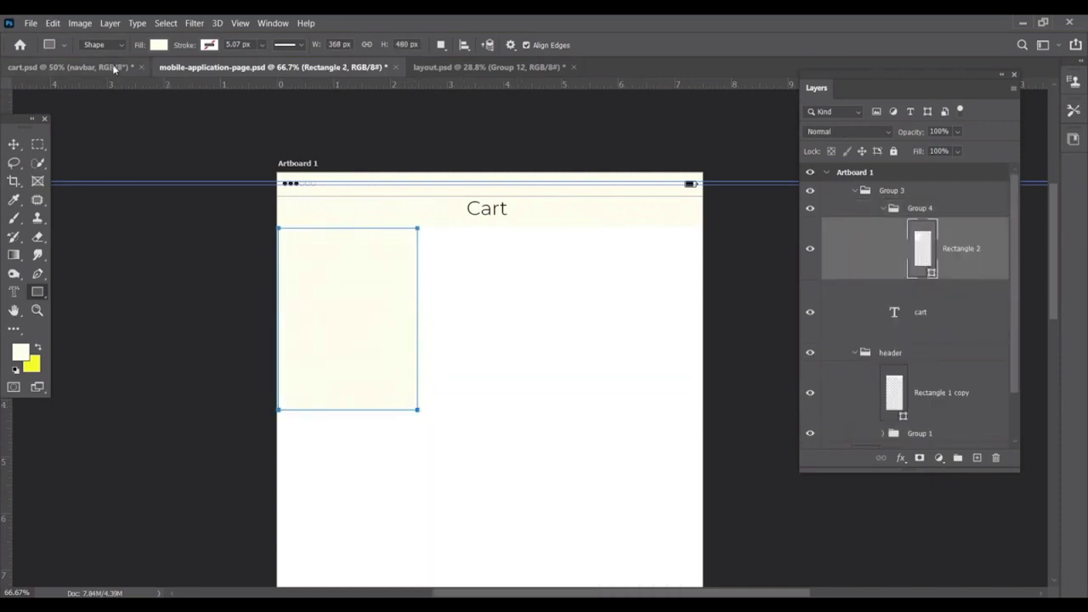
{"action": "left_click", "coordinate": [68, 66]}
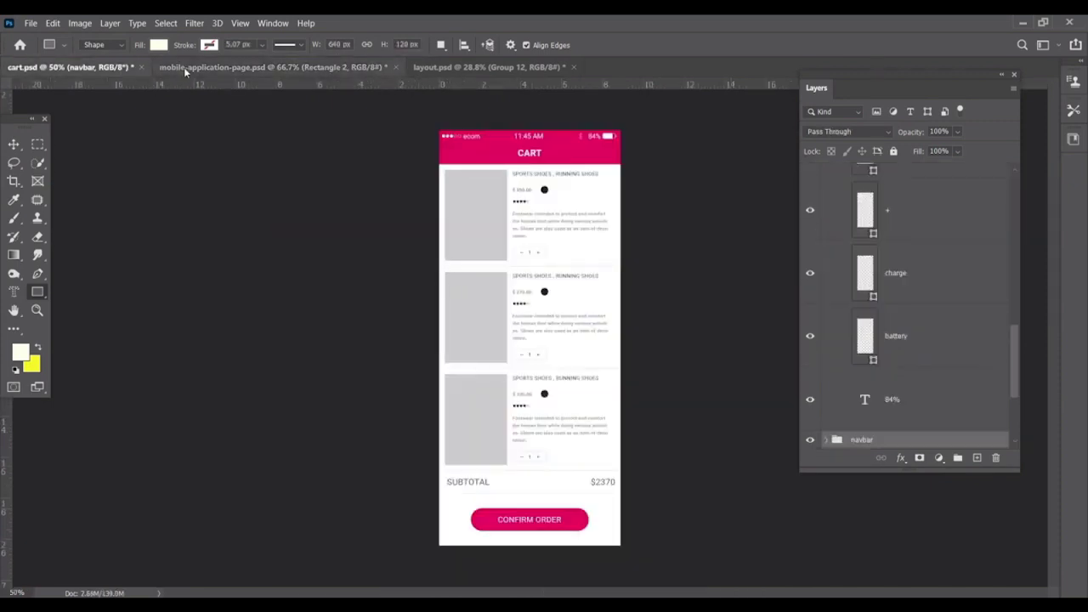
{"action": "left_click", "coordinate": [200, 67]}
Select the Gulmohar Jaipur kurta's name, Rs. 720 price and details text on AJIO for the cart row.
{"action": "key", "text": "v"}
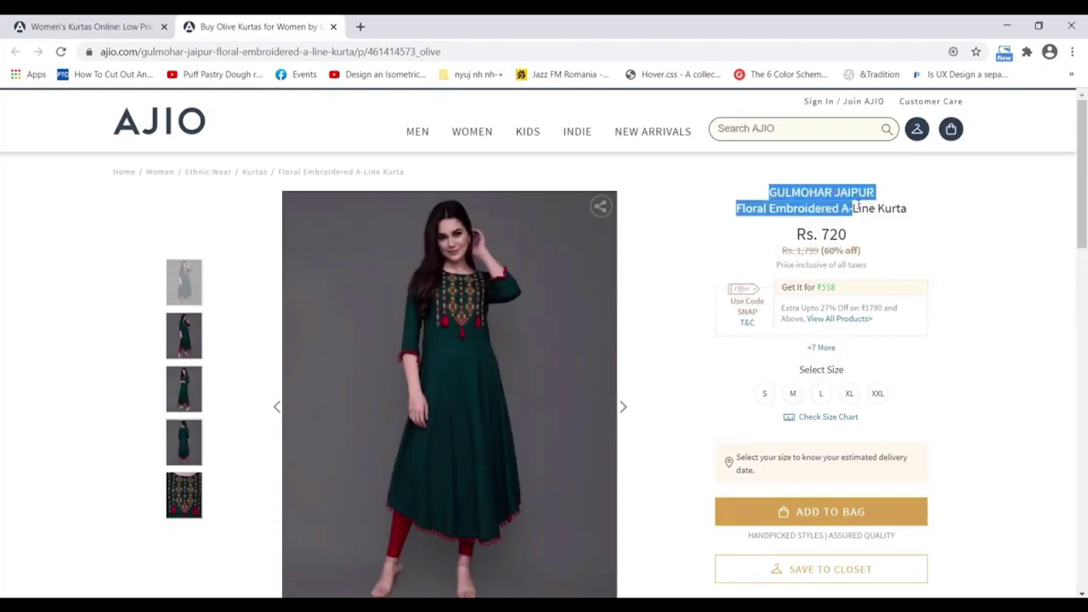
{"action": "left_click_drag", "start_coordinate": [771, 193], "coordinate": [868, 232]}
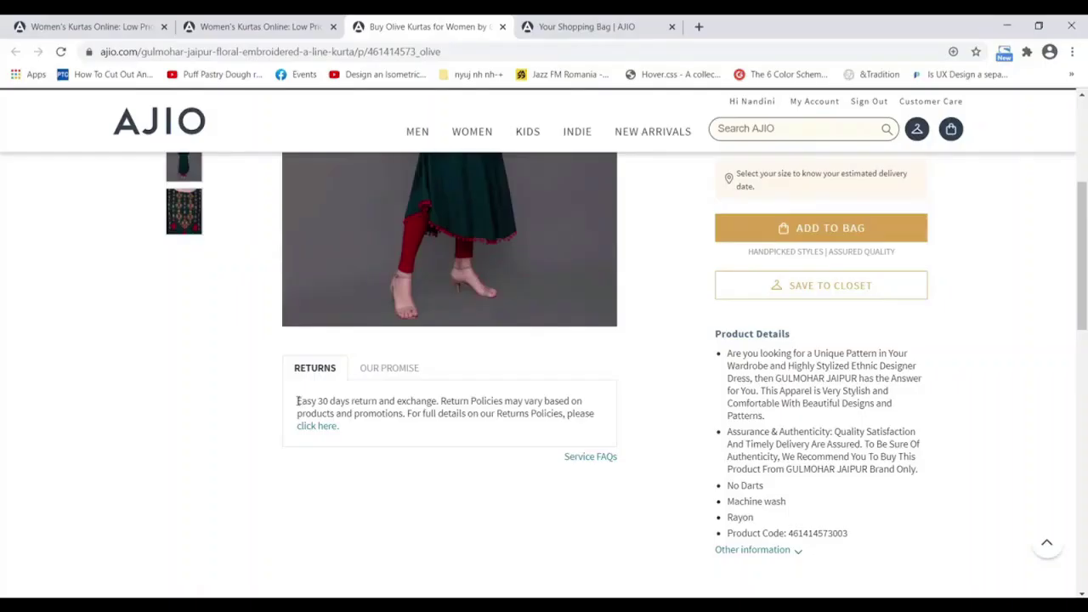
{"action": "left_click_drag", "start_coordinate": [297, 400], "coordinate": [590, 414]}
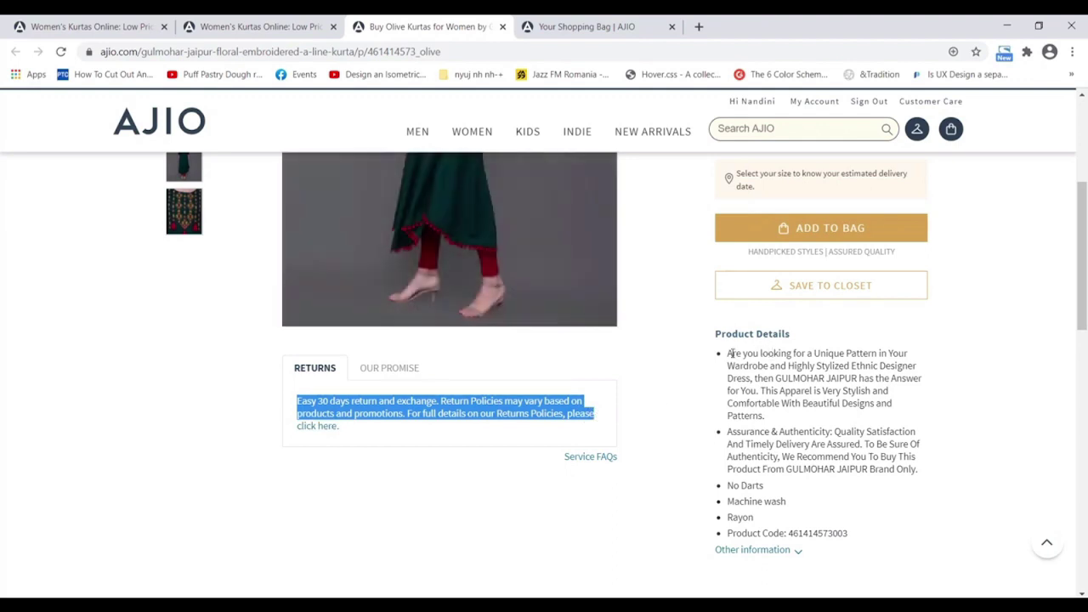
{"action": "left_click_drag", "start_coordinate": [728, 353], "coordinate": [780, 419]}
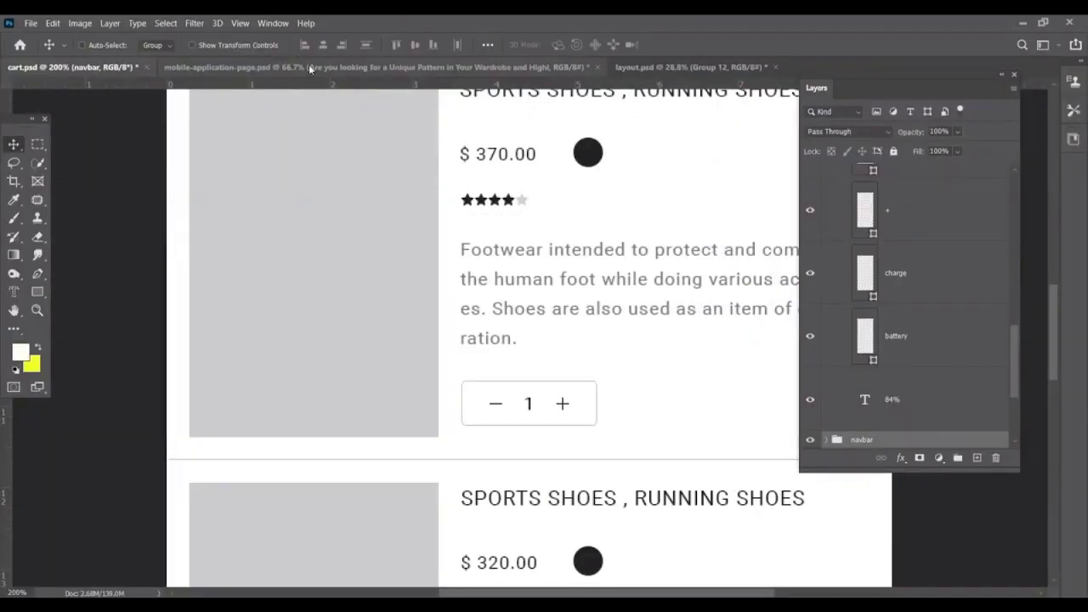
{"action": "left_click", "coordinate": [315, 67]}
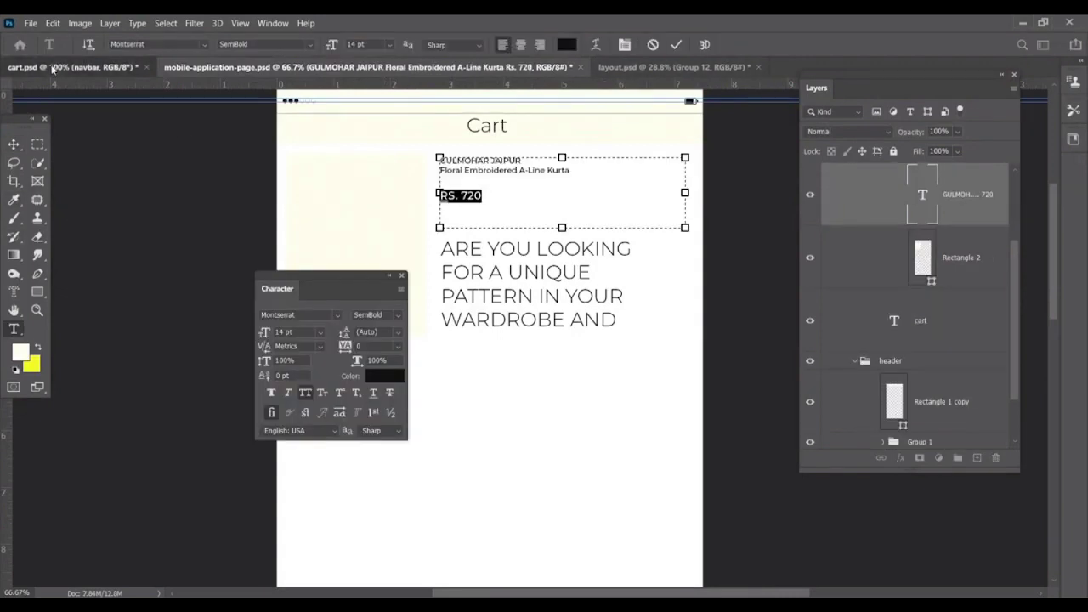
Set the RS. 720 price text colour to pink #ff1668 and commit it.
{"action": "left_click", "coordinate": [608, 67]}
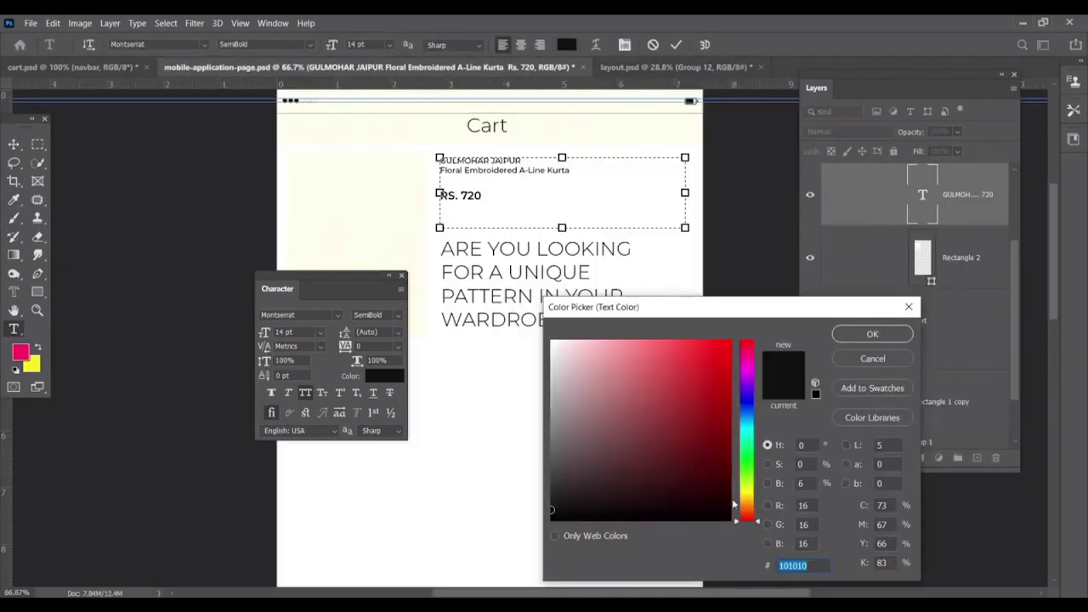
{"action": "type", "text": "ff1668"}
{"action": "left_click", "coordinate": [869, 333]}
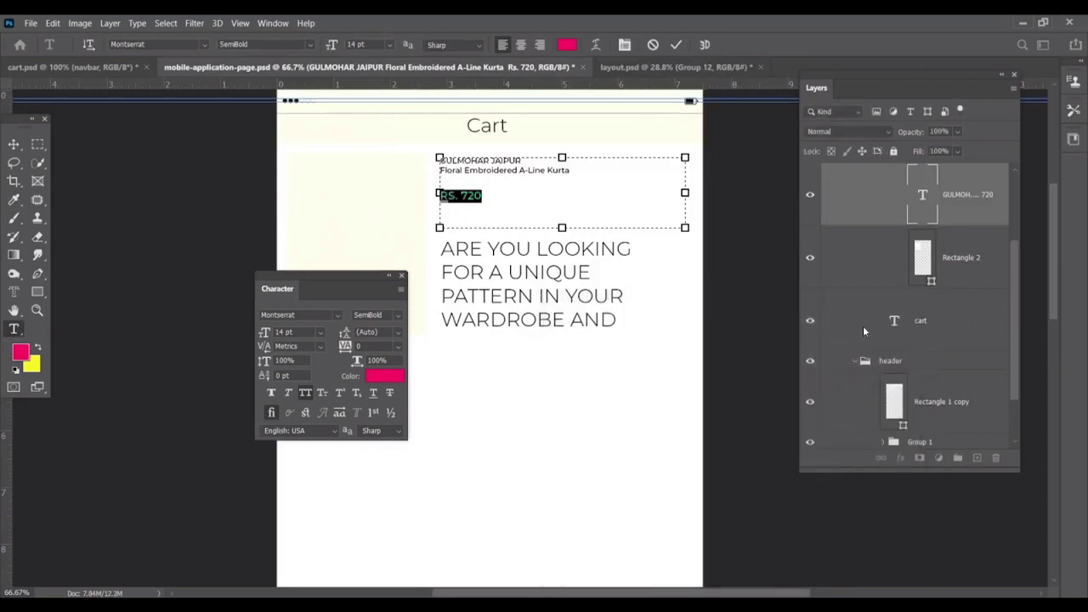
{"action": "left_click", "coordinate": [13, 144]}
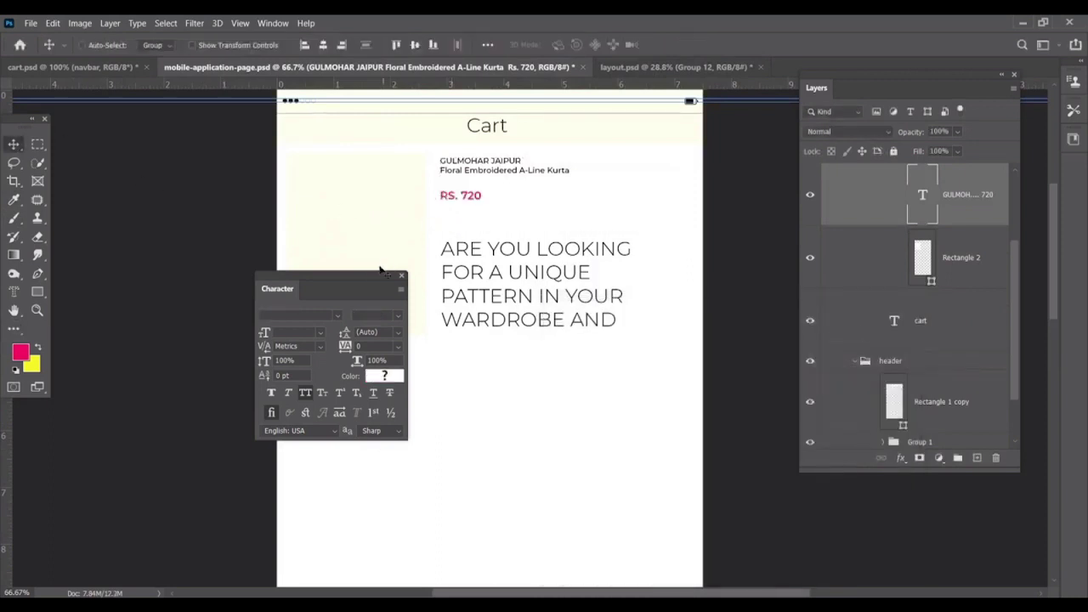
Select Group 4 and try shifting the product text, then undo the move.
{"action": "left_click_drag", "start_coordinate": [335, 284], "coordinate": [279, 290]}
{"action": "right_click", "coordinate": [555, 253]}
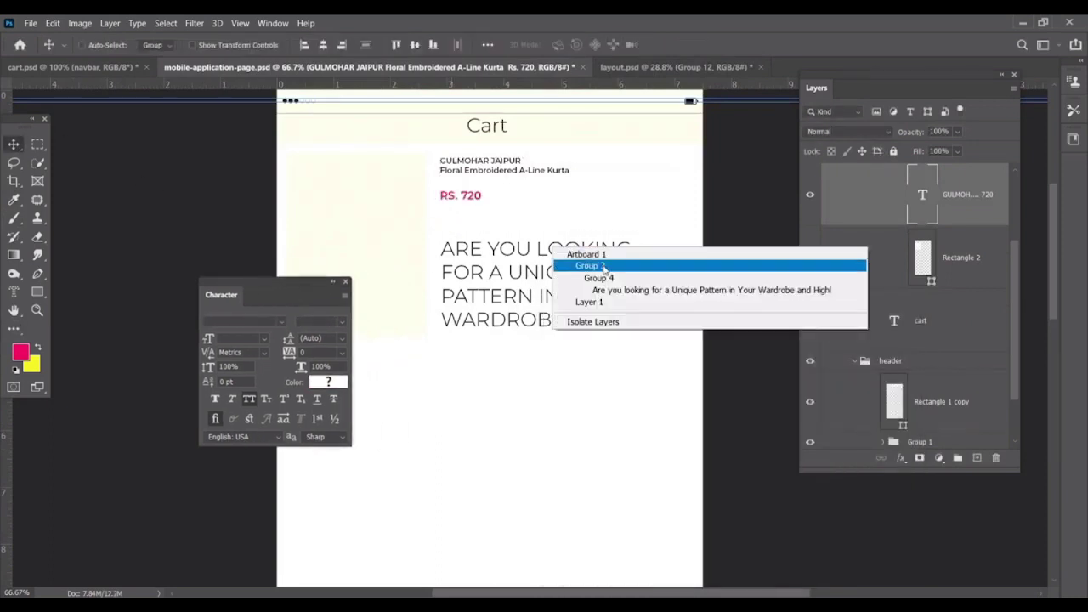
{"action": "left_click", "coordinate": [609, 281]}
{"action": "left_click_drag", "start_coordinate": [543, 258], "coordinate": [531, 245]}
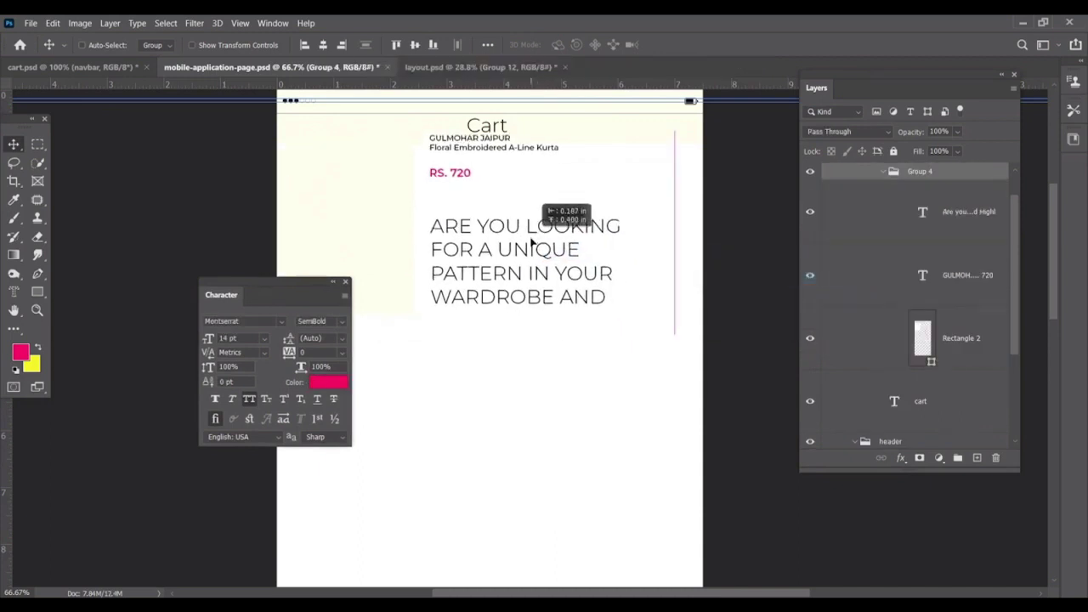
{"action": "key", "text": "ctrl+z"}
{"action": "key", "text": "ctrl+z"}
{"action": "key", "text": "ctrl+z"}
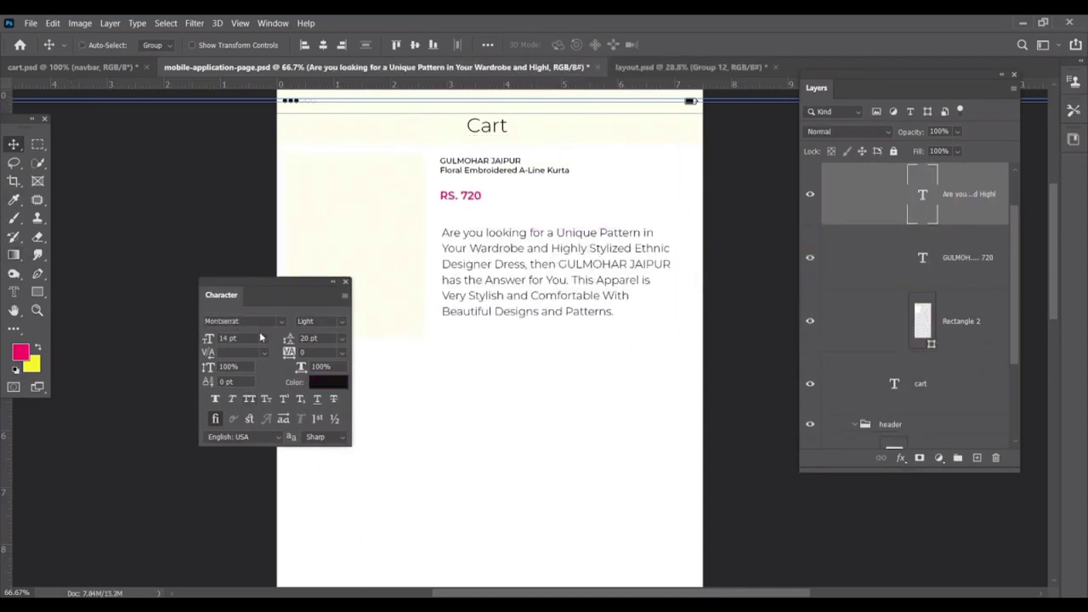
Trim the kurta description so it ends at 'the Answer for You.'.
{"action": "key", "text": "t"}
{"action": "mouse_move", "coordinate": [614, 312]}
{"action": "left_mouse_down"}
{"action": "mouse_move", "coordinate": [514, 296]}
{"action": "mouse_move", "coordinate": [575, 280]}
{"action": "left_mouse_up"}
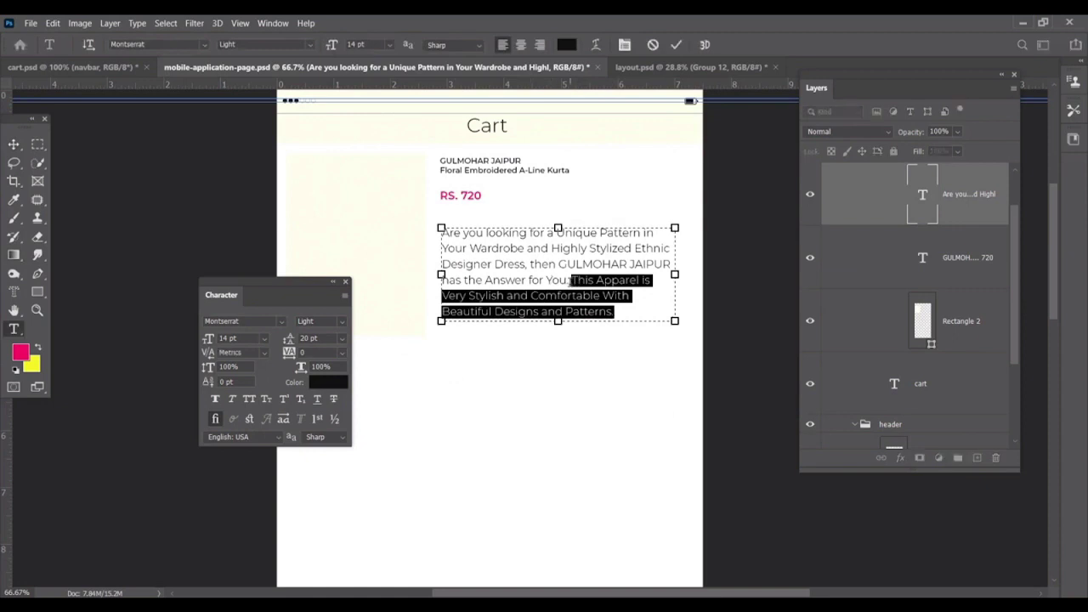
{"action": "key", "text": "BackSpace"}
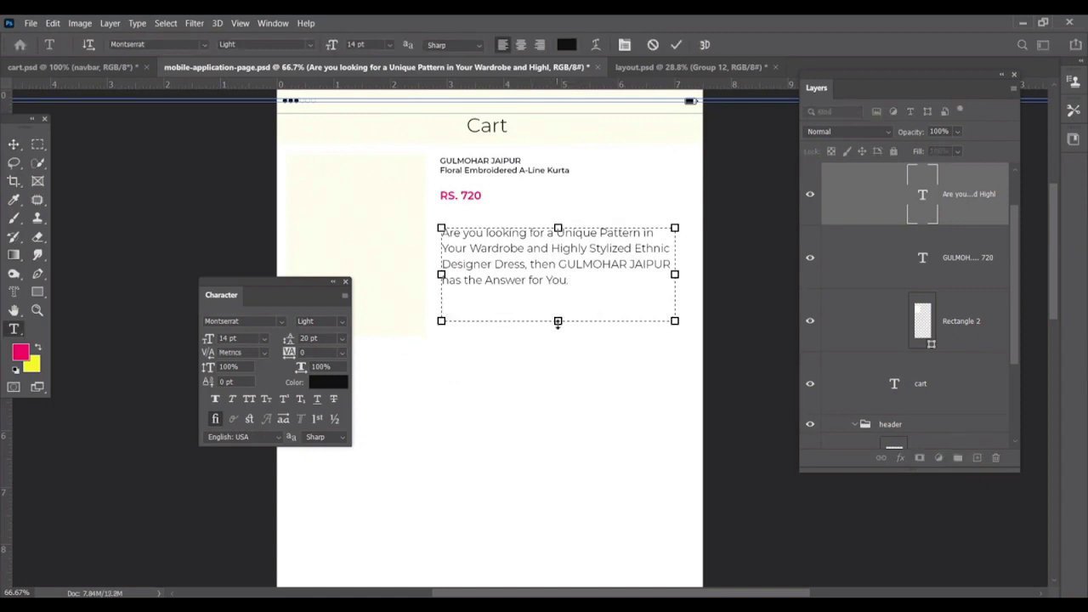
{"action": "left_click_drag", "start_coordinate": [558, 321], "coordinate": [558, 298]}
Set the description to 13 pt with 22 pt leading and nudge it up about 10 px.
{"action": "left_click_drag", "start_coordinate": [287, 340], "coordinate": [289, 341]}
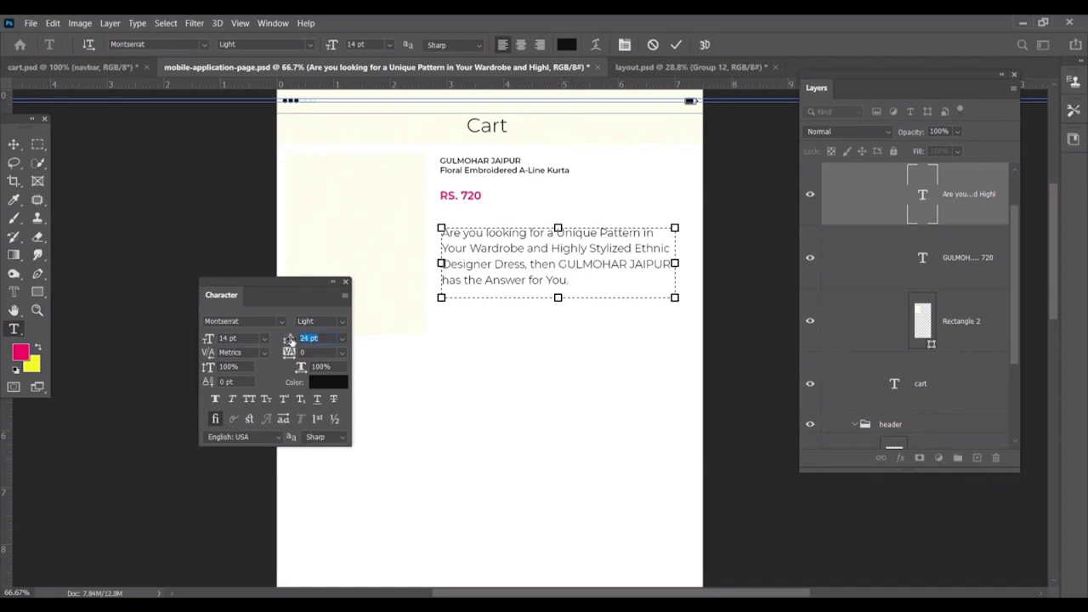
{"action": "left_click_drag", "start_coordinate": [571, 280], "coordinate": [408, 221]}
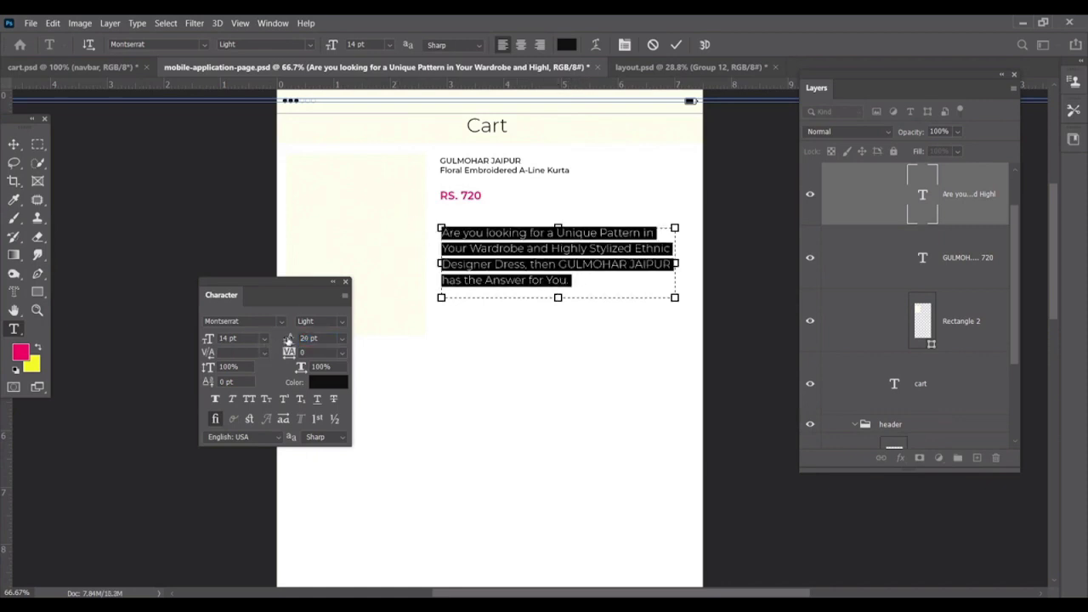
{"action": "left_click_drag", "start_coordinate": [290, 340], "coordinate": [291, 341]}
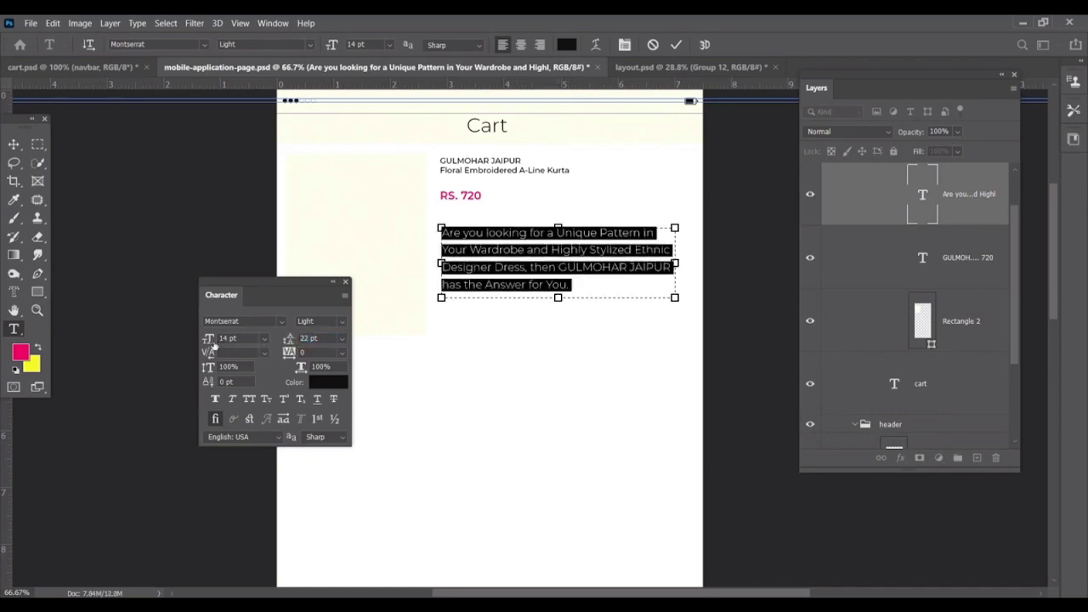
{"action": "left_click_drag", "start_coordinate": [211, 342], "coordinate": [210, 343]}
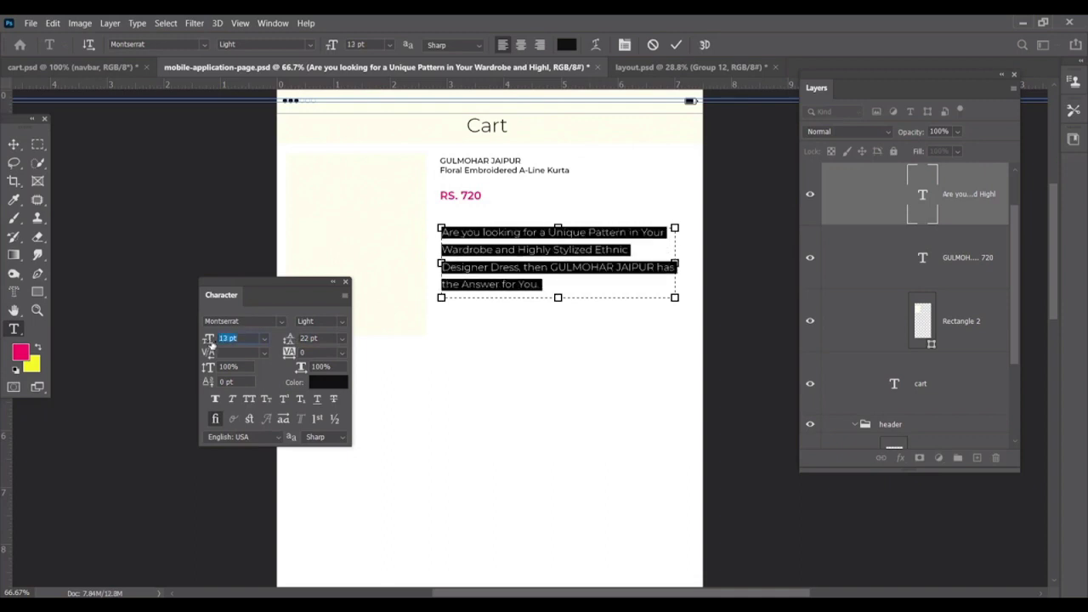
{"action": "left_click", "coordinate": [14, 147]}
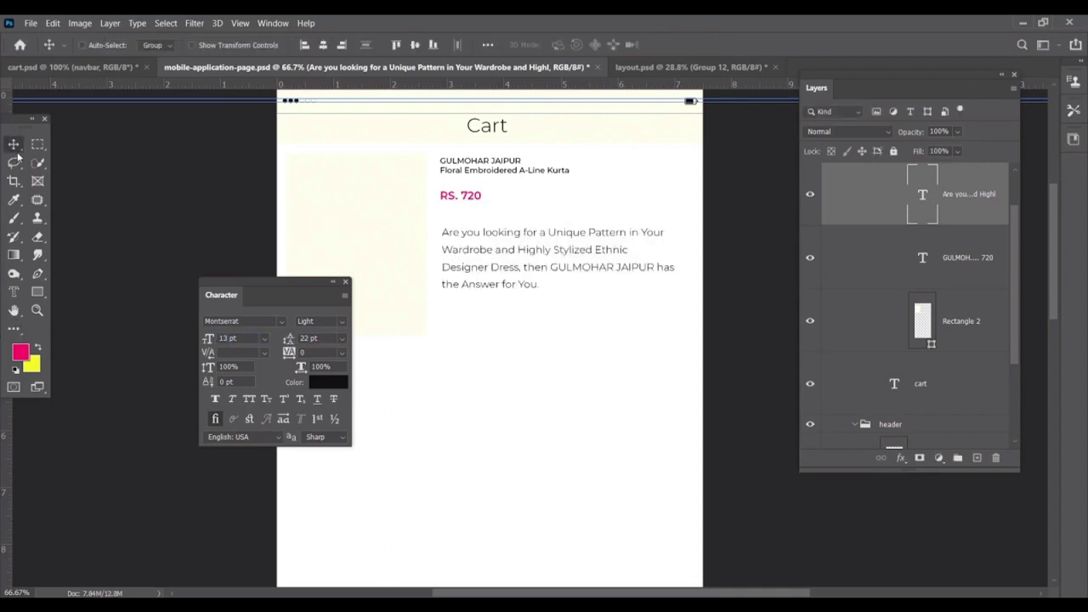
{"action": "left_click_drag", "start_coordinate": [472, 231], "coordinate": [471, 223]}
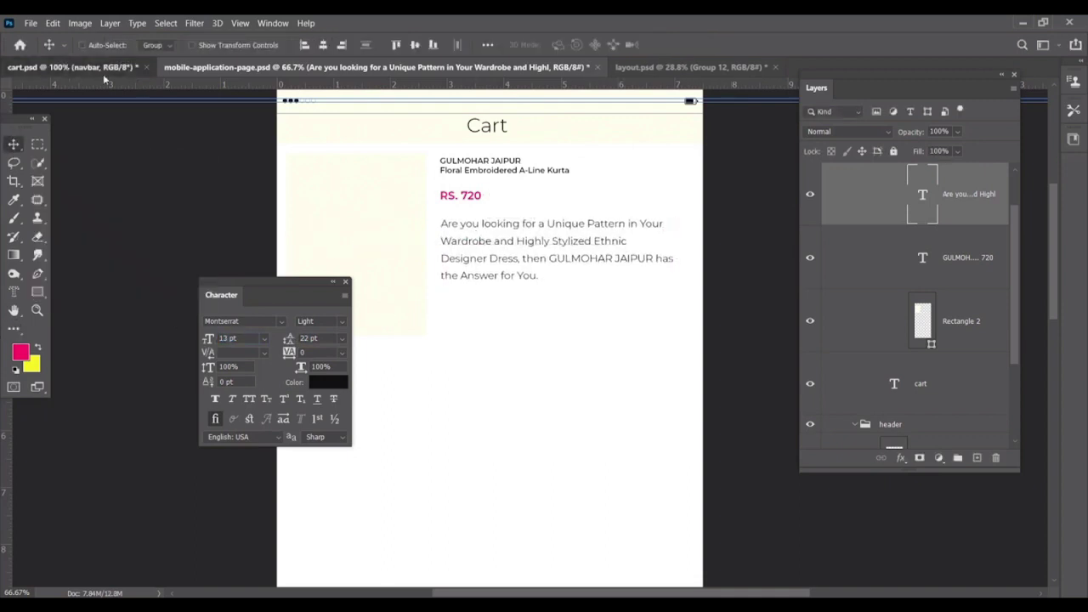
Search Google for 'review star png' in Chrome.
{"action": "key", "text": "ctrl+shift+Tab"}
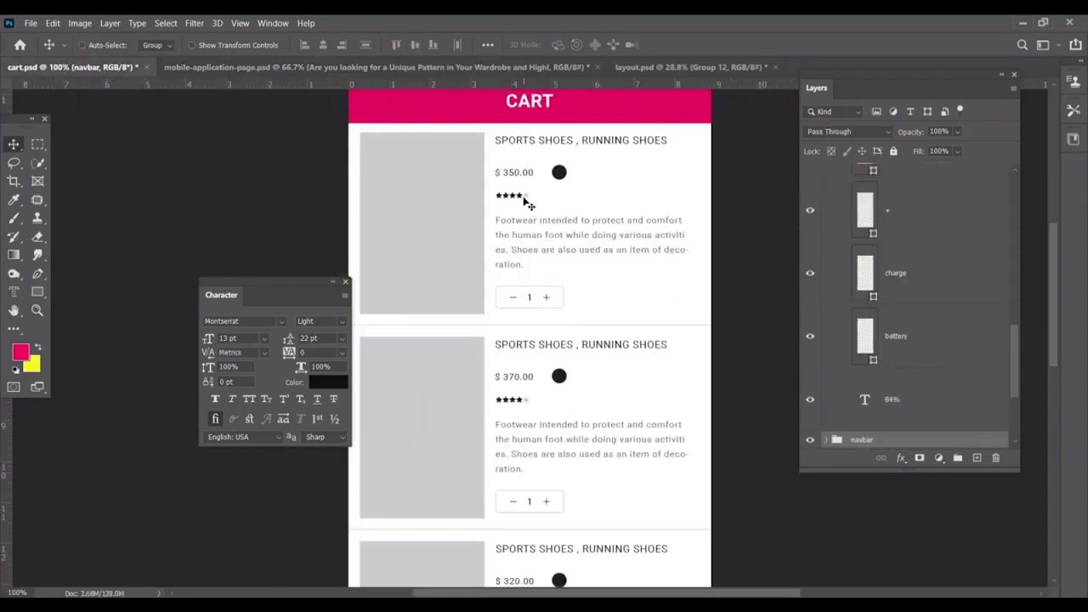
{"action": "key", "text": "alt+Tab"}
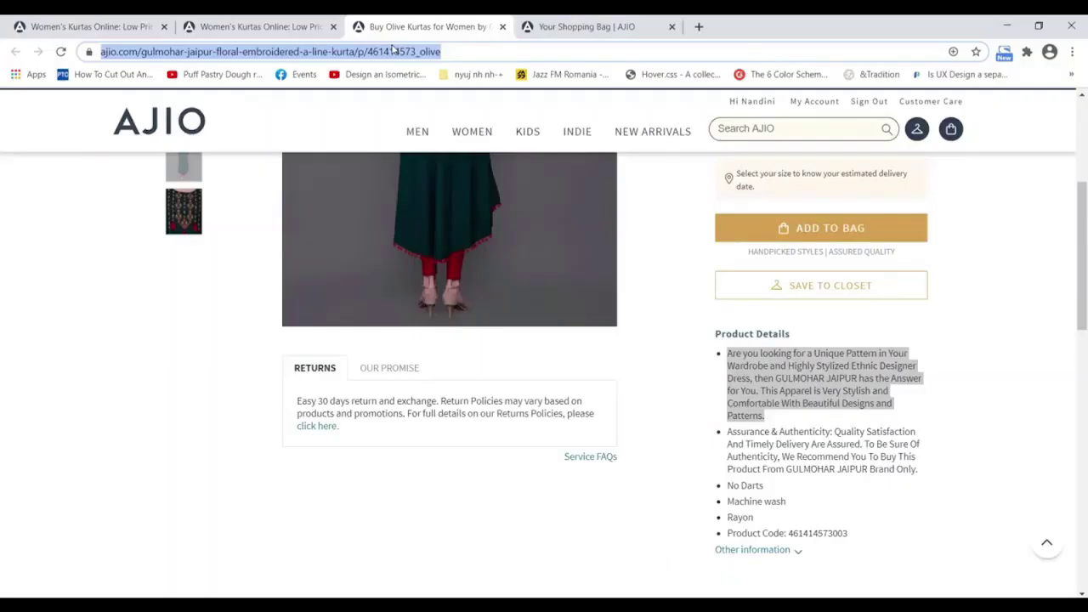
{"action": "type", "text": "review "}
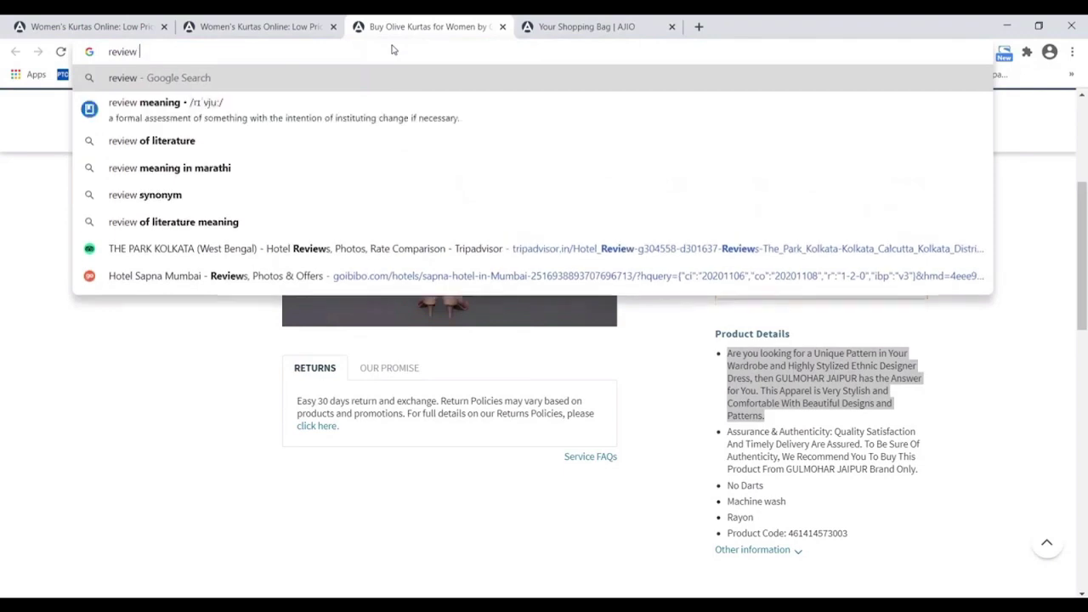
{"action": "type", "text": "start"}
{"action": "key", "text": "BackSpace"}
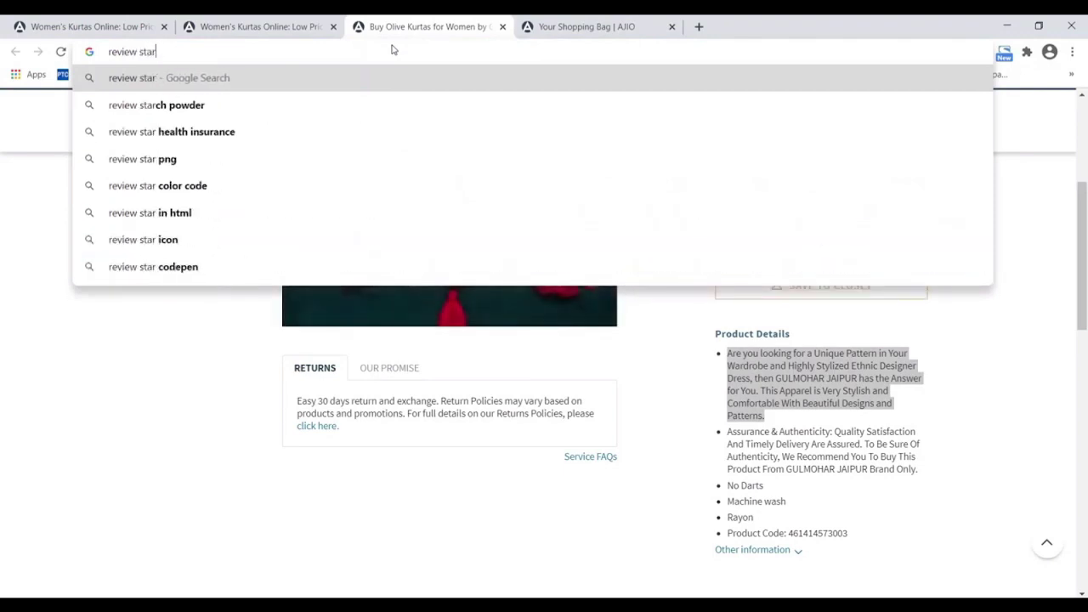
{"action": "type", "text": " png"}
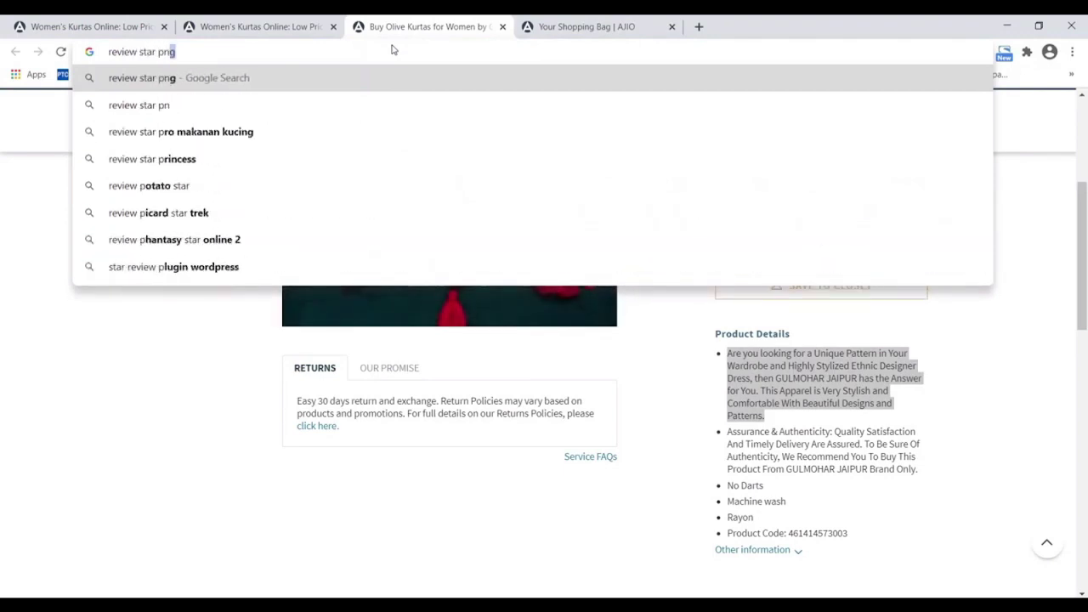
{"action": "key", "text": "Return"}
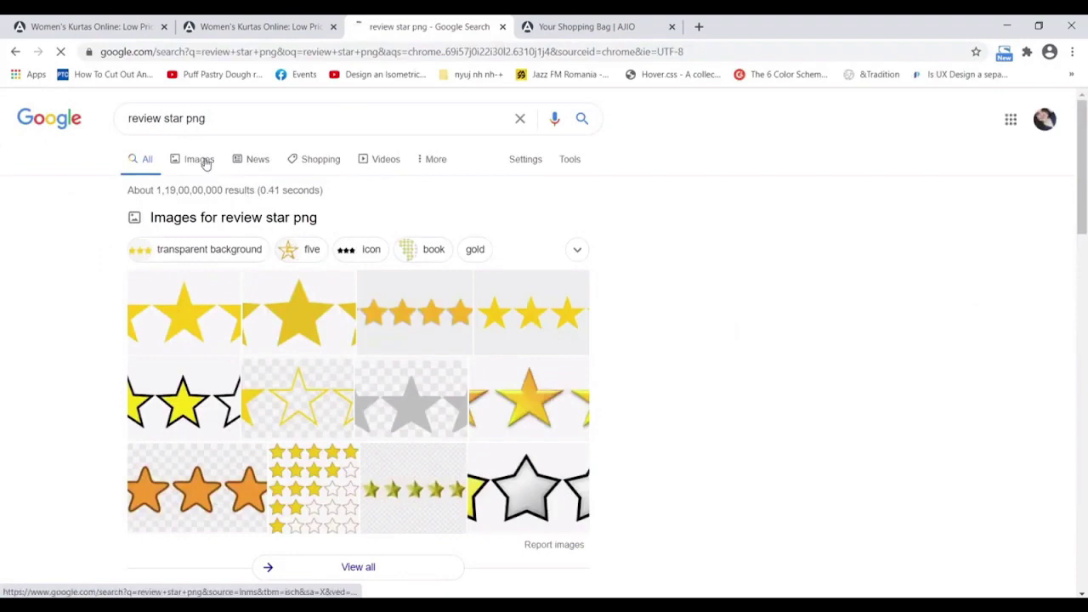
Show image results and refine the query to 'review star icons'.
{"action": "left_click", "coordinate": [202, 161]}
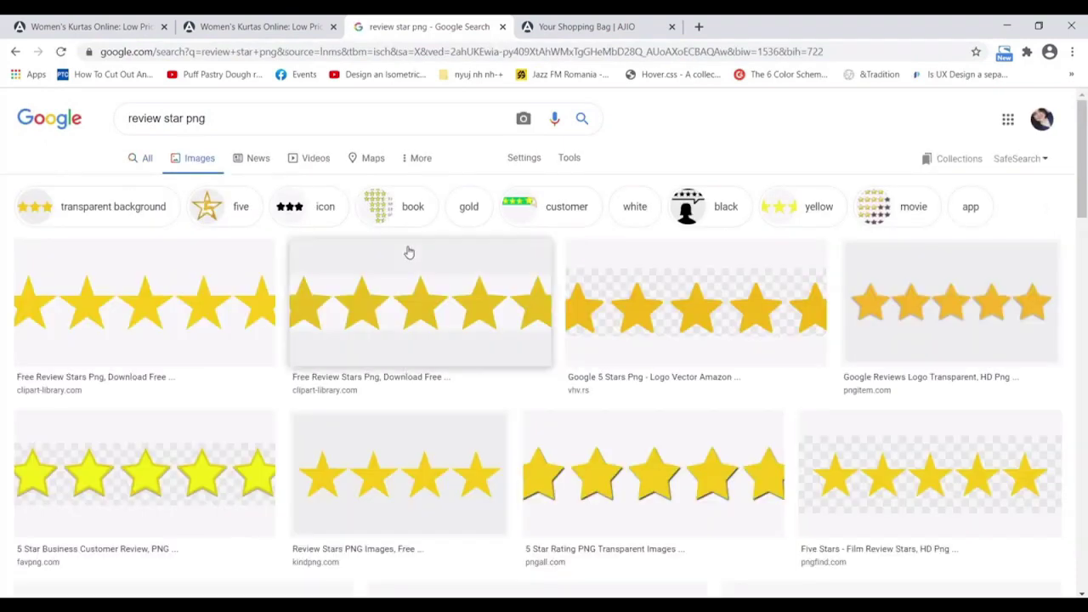
{"action": "scroll", "coordinate": [462, 351], "scroll_direction": "down", "scroll_amount": 2}
{"action": "scroll", "coordinate": [462, 351], "scroll_direction": "down", "scroll_amount": 2}
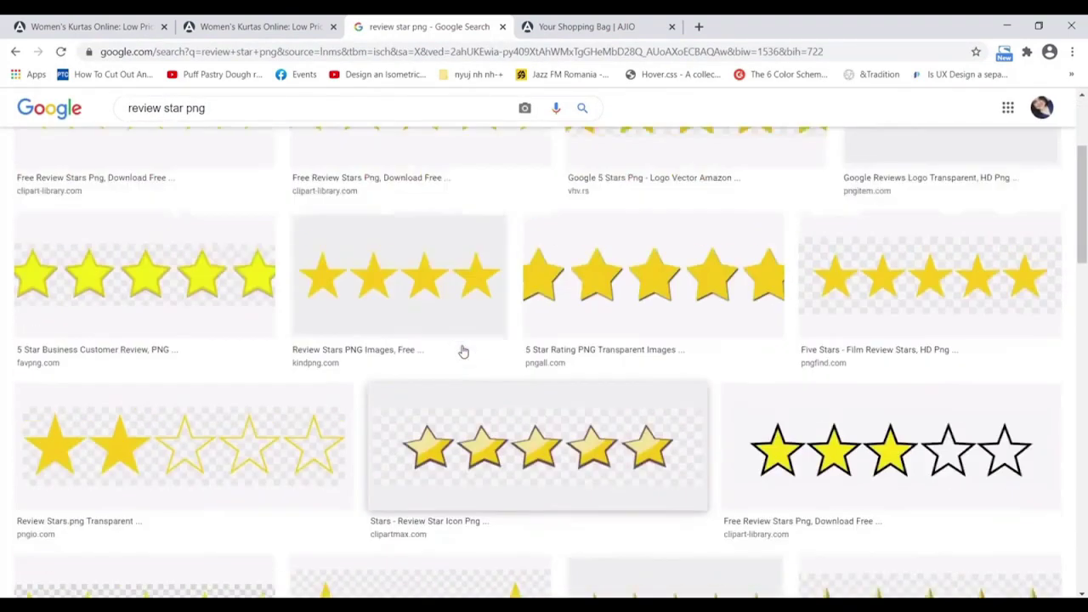
{"action": "scroll", "coordinate": [462, 352], "scroll_direction": "up", "scroll_amount": 3}
{"action": "double_click", "coordinate": [189, 113]}
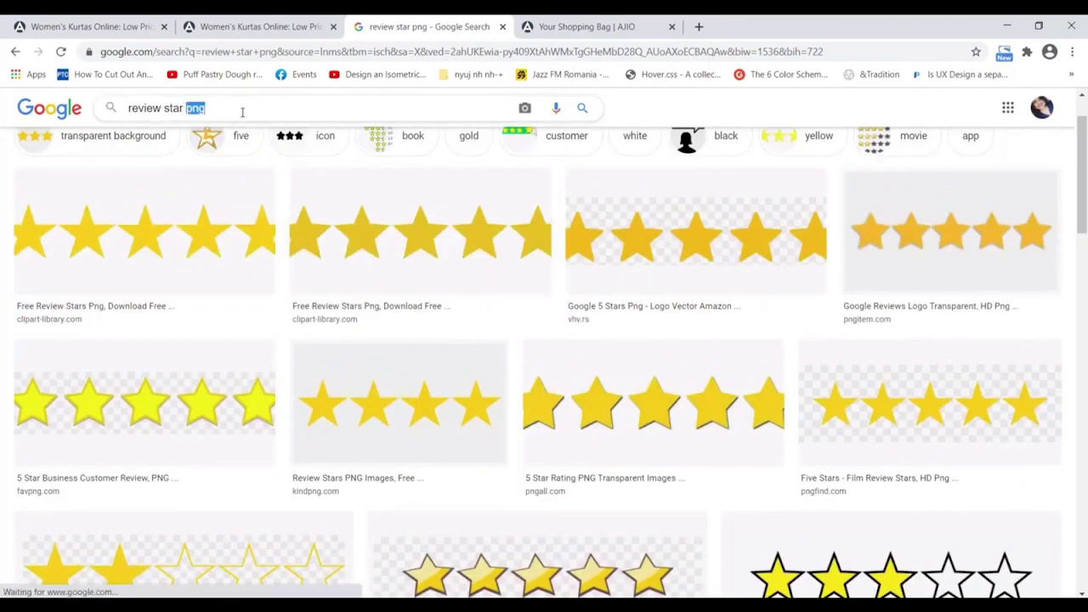
{"action": "type", "text": "icon"}
{"action": "type", "text": "s"}
{"action": "key", "text": "Return"}
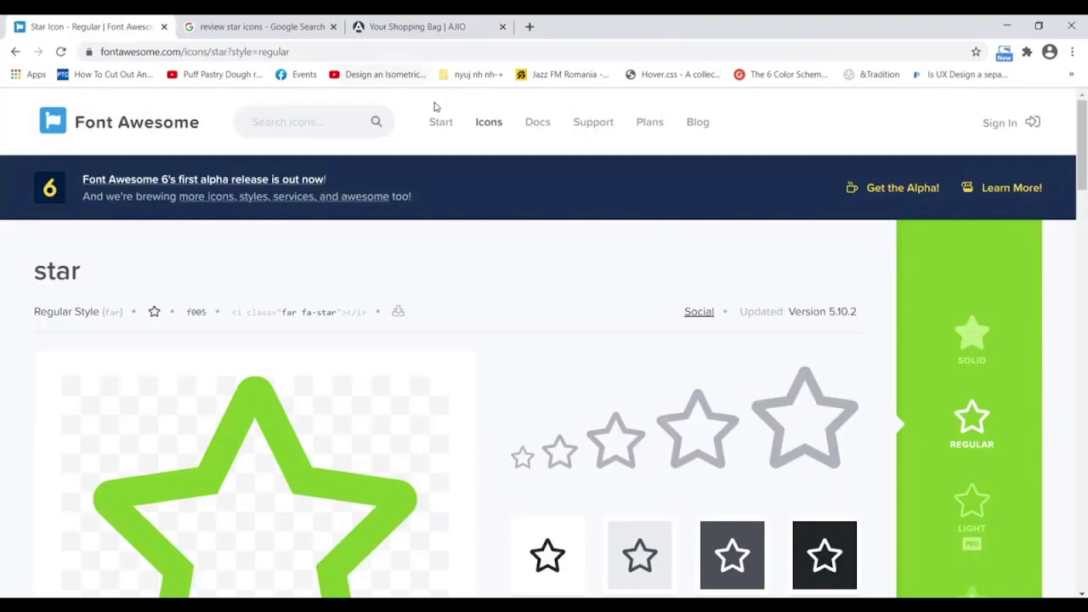
Preview the iconfinder rating image with one filled and four empty stars.
{"action": "scroll", "coordinate": [574, 381], "scroll_direction": "down", "scroll_amount": 3}
{"action": "left_click", "coordinate": [398, 27]}
{"action": "left_click", "coordinate": [279, 26]}
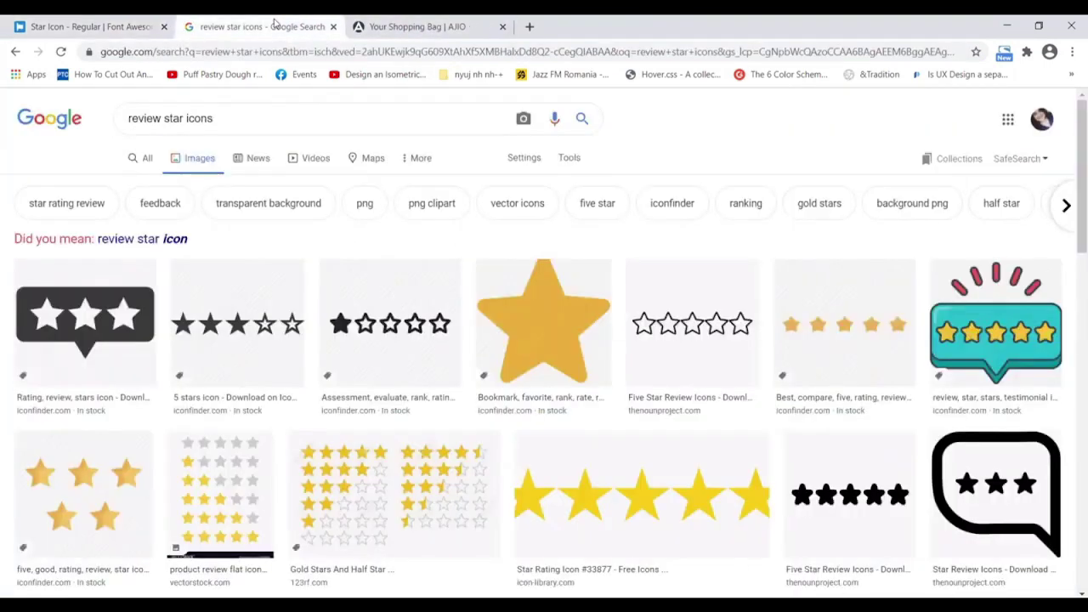
{"action": "left_click", "coordinate": [368, 330]}
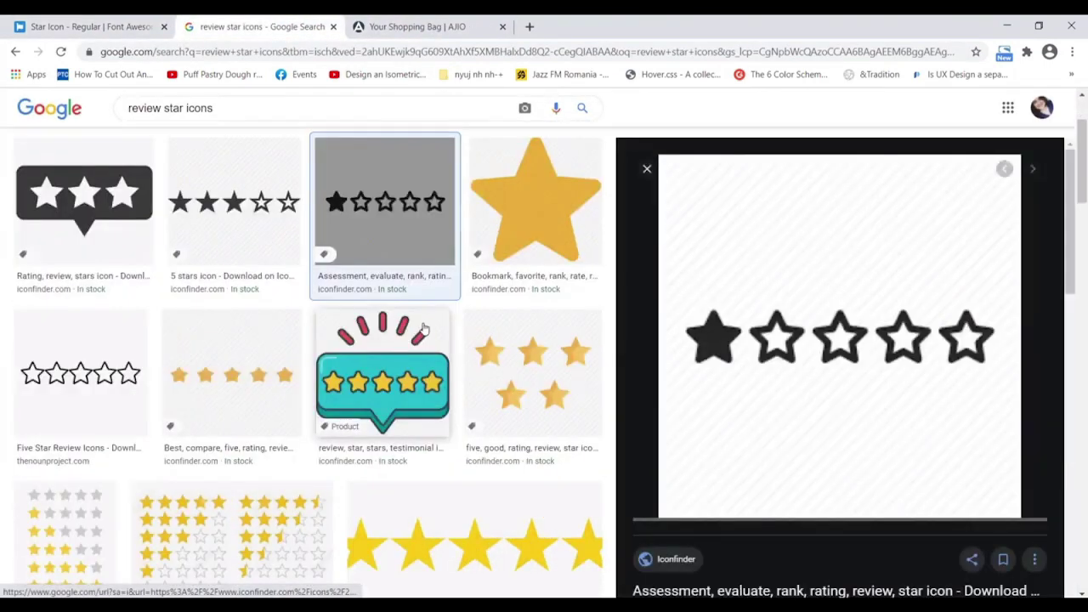
Save the star rating image as 1_star-512.png into Desktop\webdesign.
{"action": "right_click", "coordinate": [752, 332]}
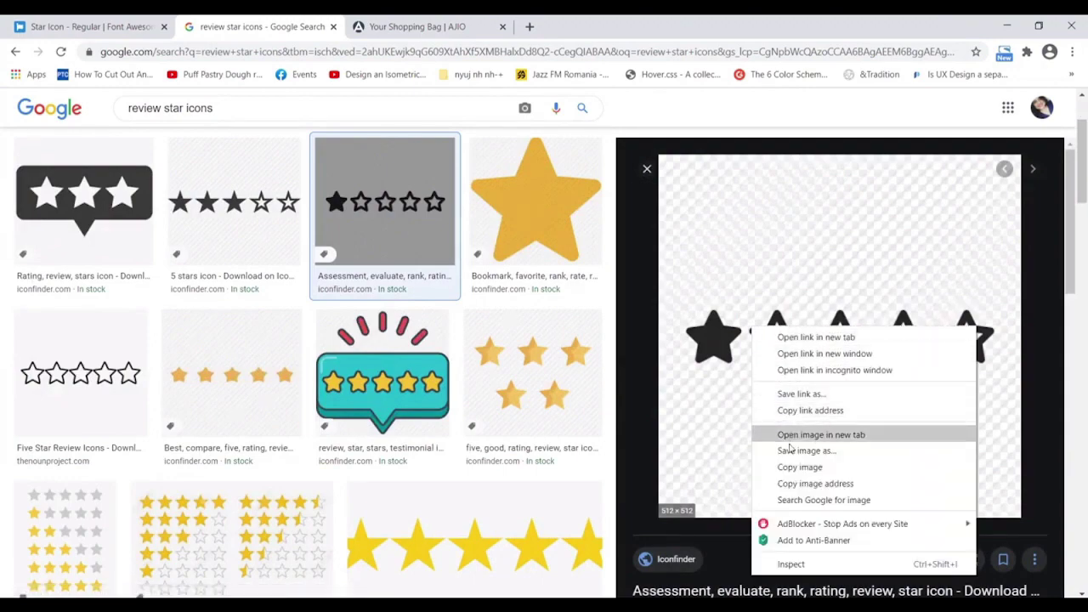
{"action": "key", "text": "Escape"}
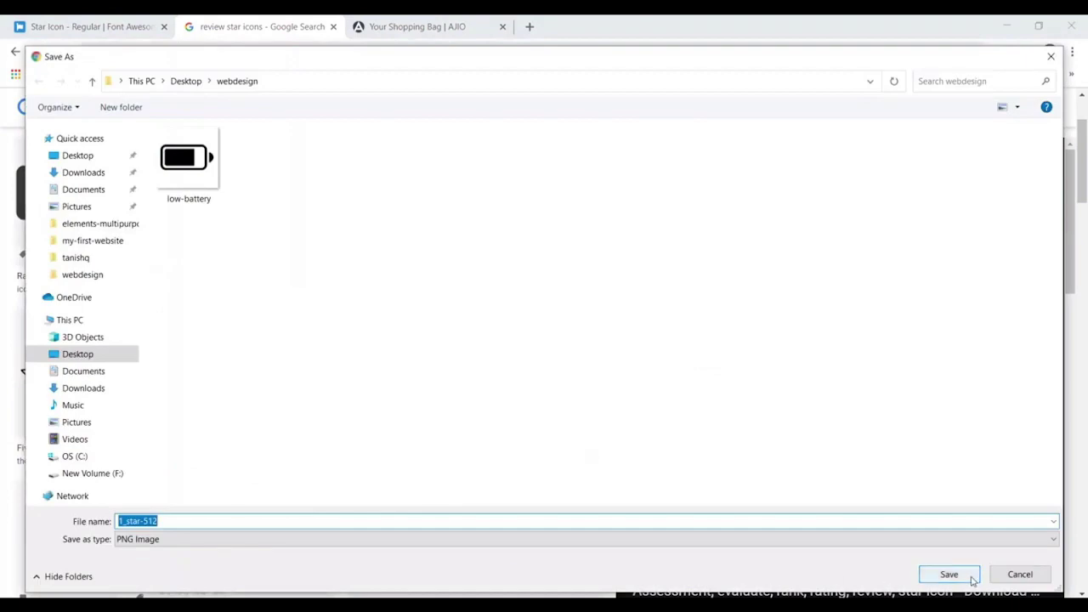
{"action": "left_click", "coordinate": [972, 578]}
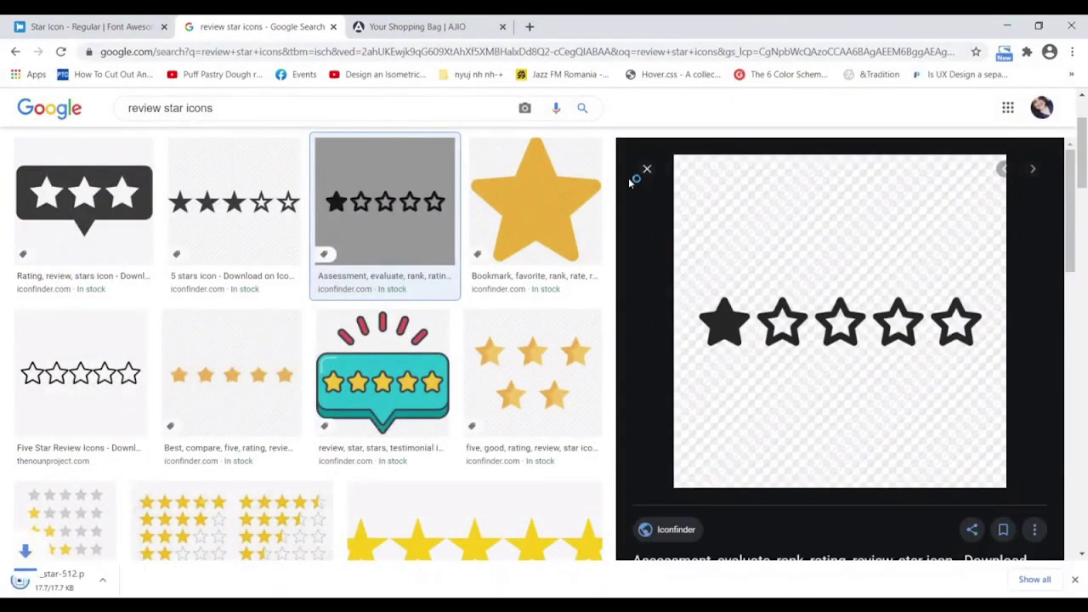
{"action": "left_click", "coordinate": [646, 168]}
Preview a Shutterstock star rating sheet, then return to Photoshop.
{"action": "scroll", "coordinate": [603, 375], "scroll_direction": "down", "scroll_amount": 3}
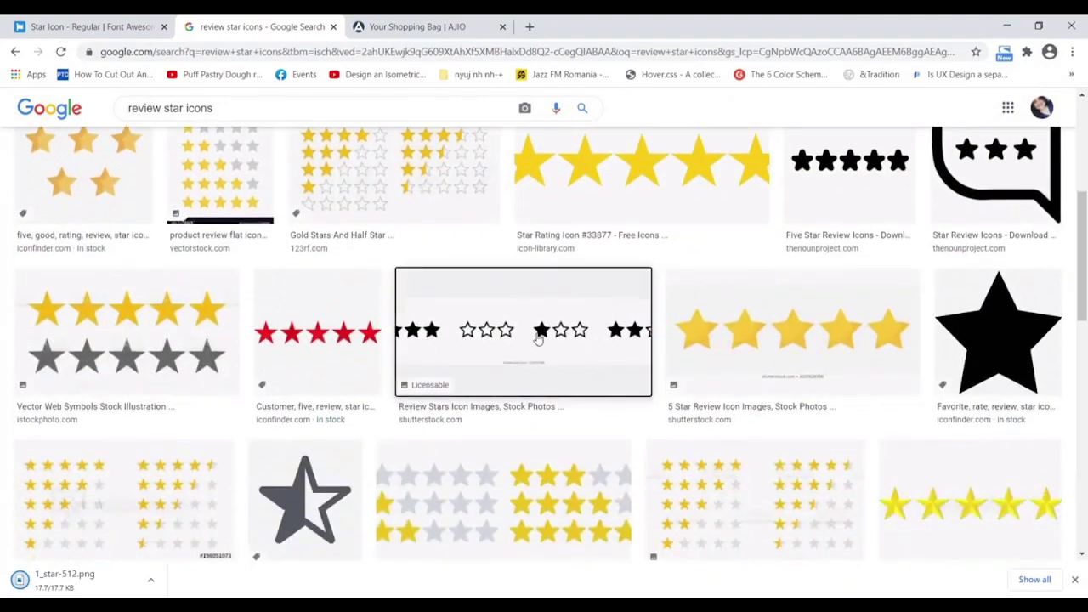
{"action": "left_click", "coordinate": [601, 377]}
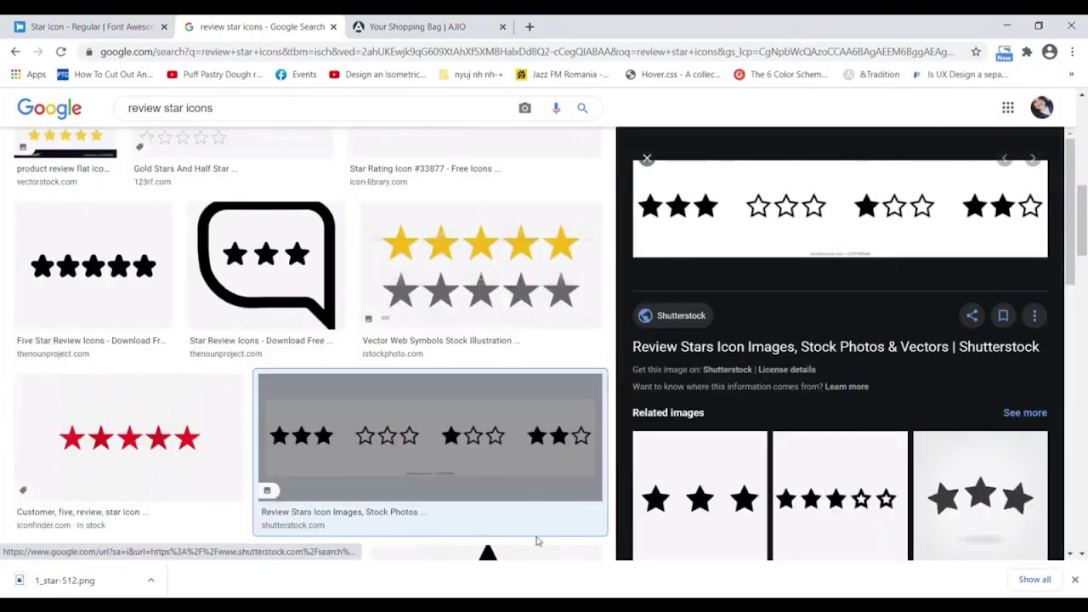
{"action": "key", "text": "alt+Tab"}
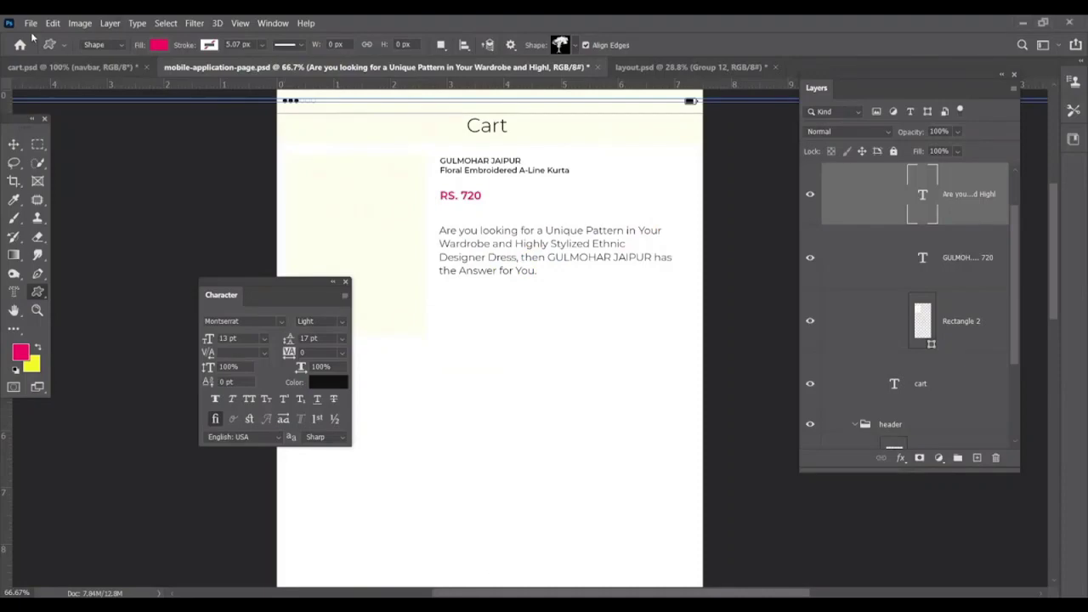
Open 1_star-512.png and drag its star layer onto the mobile-application-page mockup.
{"action": "left_click", "coordinate": [30, 23]}
{"action": "left_click", "coordinate": [41, 49]}
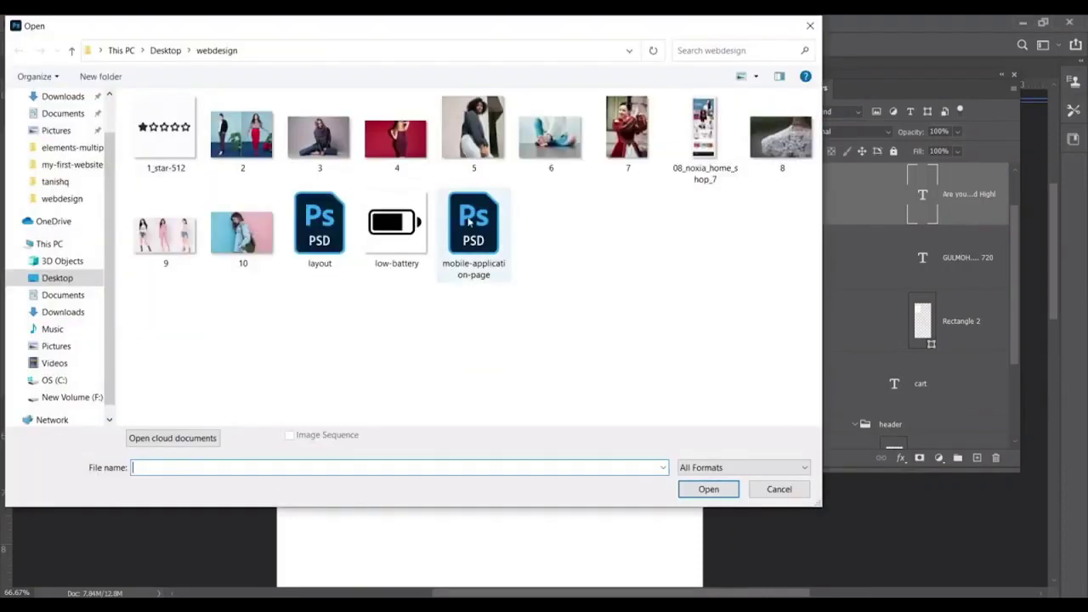
{"action": "left_click", "coordinate": [185, 150]}
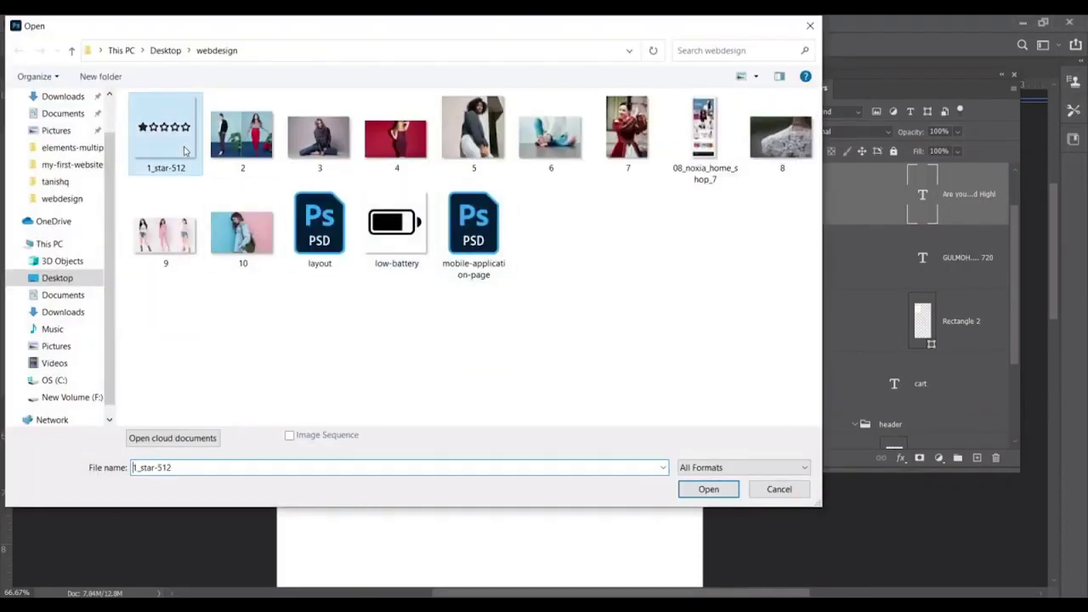
{"action": "left_click", "coordinate": [709, 489]}
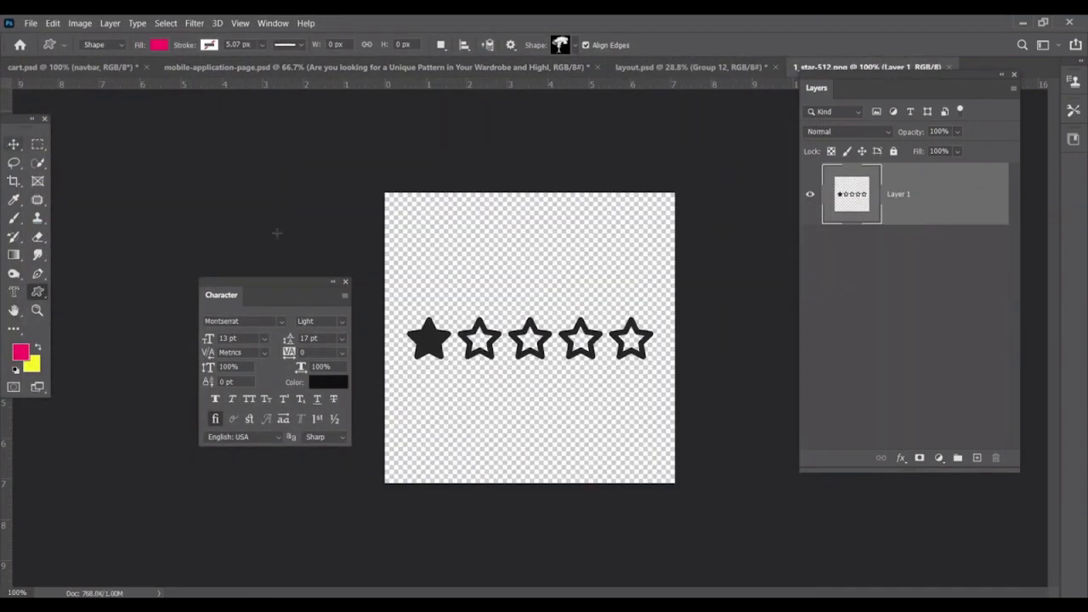
{"action": "left_click", "coordinate": [14, 144]}
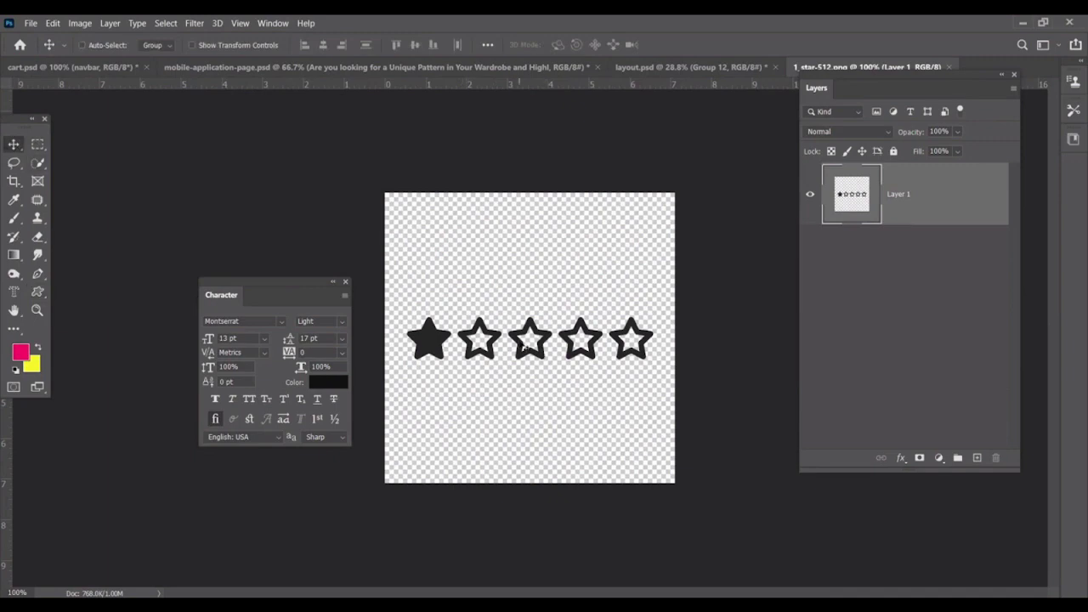
{"action": "mouse_move", "coordinate": [549, 352]}
{"action": "left_mouse_down"}
{"action": "mouse_move", "coordinate": [238, 52]}
{"action": "mouse_move", "coordinate": [478, 307]}
{"action": "mouse_move", "coordinate": [549, 359]}
{"action": "left_mouse_up"}
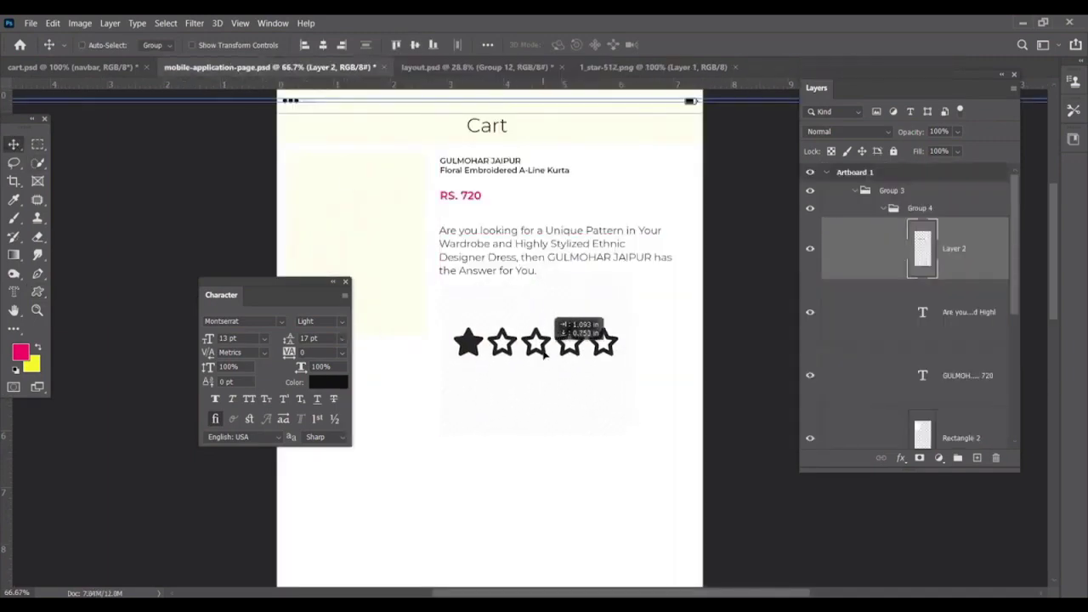
Zoom in on the placed stars and erase unwanted parts with a smaller eraser.
{"action": "key", "text": "ctrl+plus"}
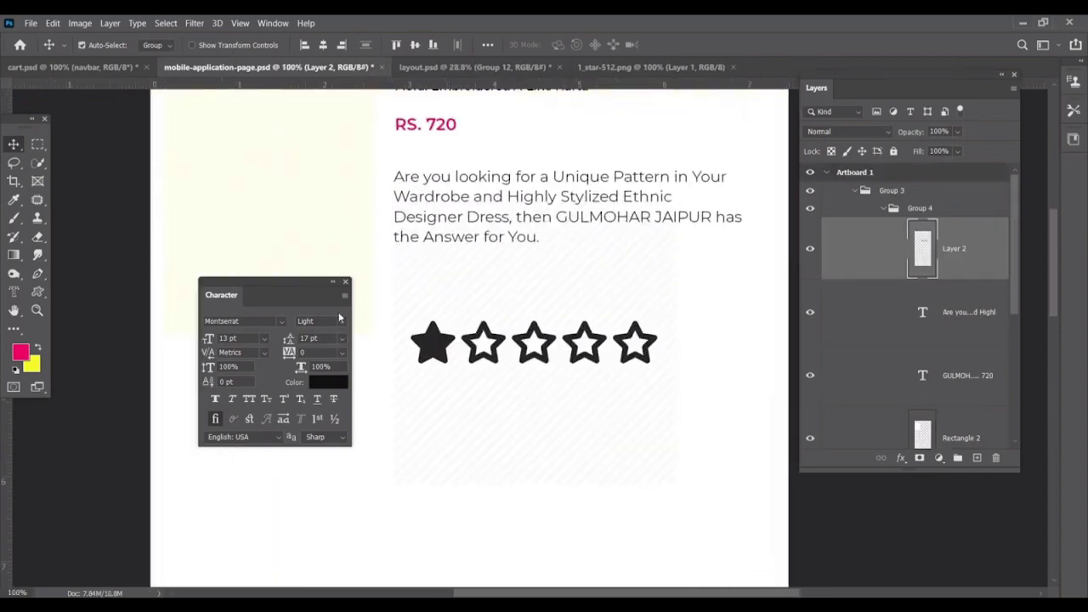
{"action": "key", "text": "ctrl+plus"}
{"action": "left_click", "coordinate": [344, 283]}
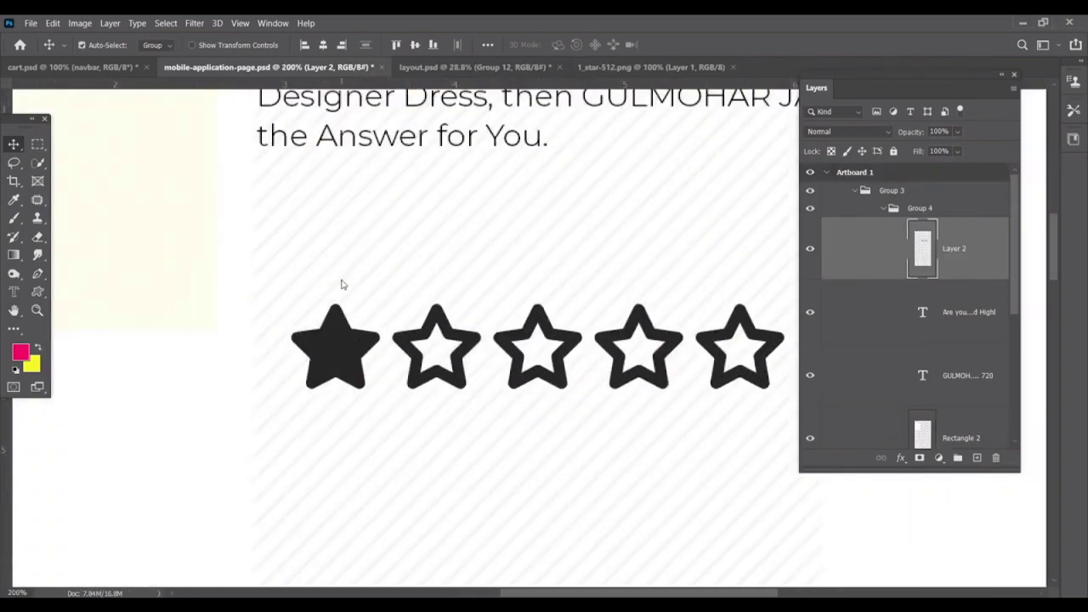
{"action": "key", "text": "ctrl+minus"}
{"action": "key", "text": "ctrl+minus"}
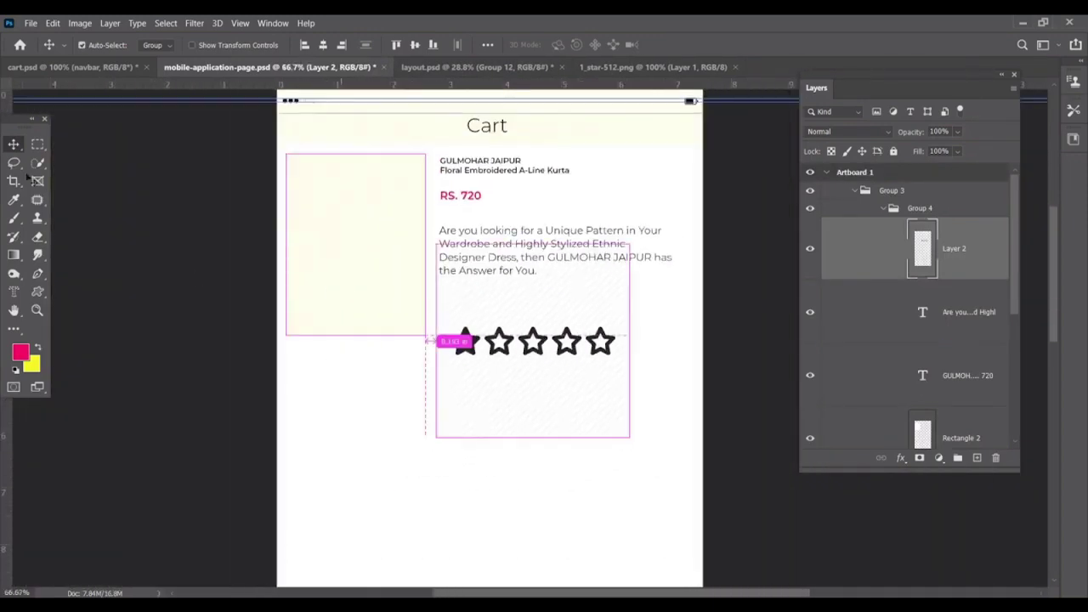
{"action": "left_click", "coordinate": [37, 238]}
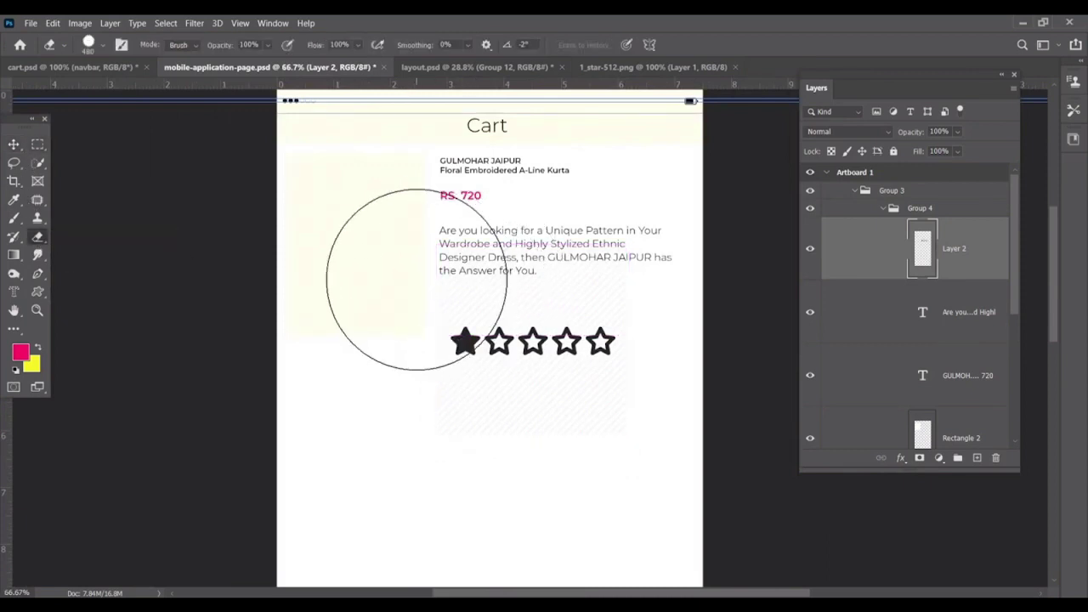
{"action": "key", "text": "bracketleft"}
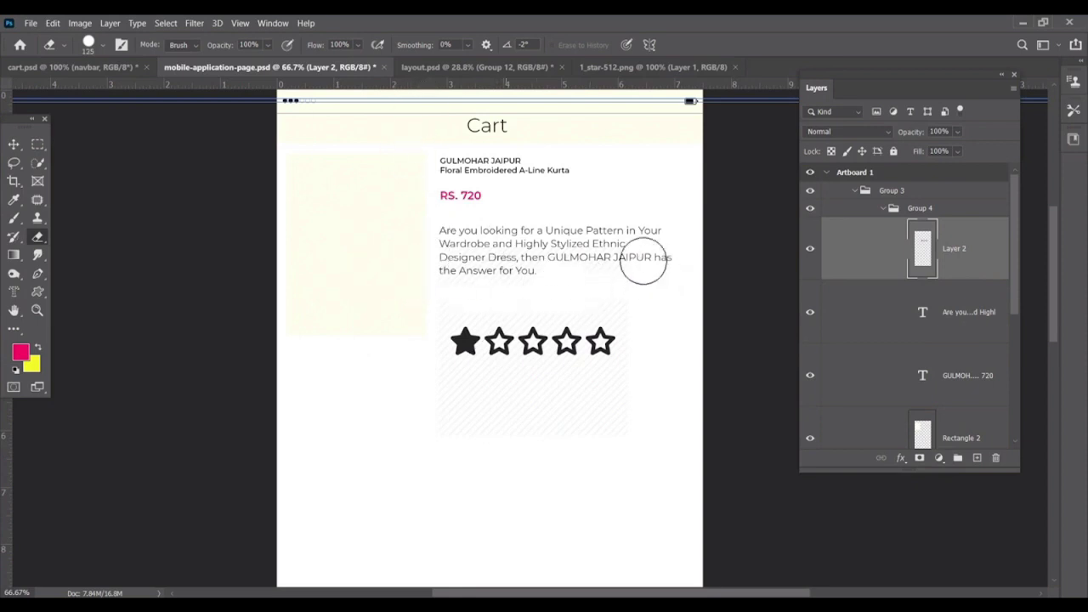
{"action": "key", "text": "v"}
Move the stars beneath the RS. 720 price and group the product row layers as Group 5.
{"action": "left_click", "coordinate": [104, 66]}
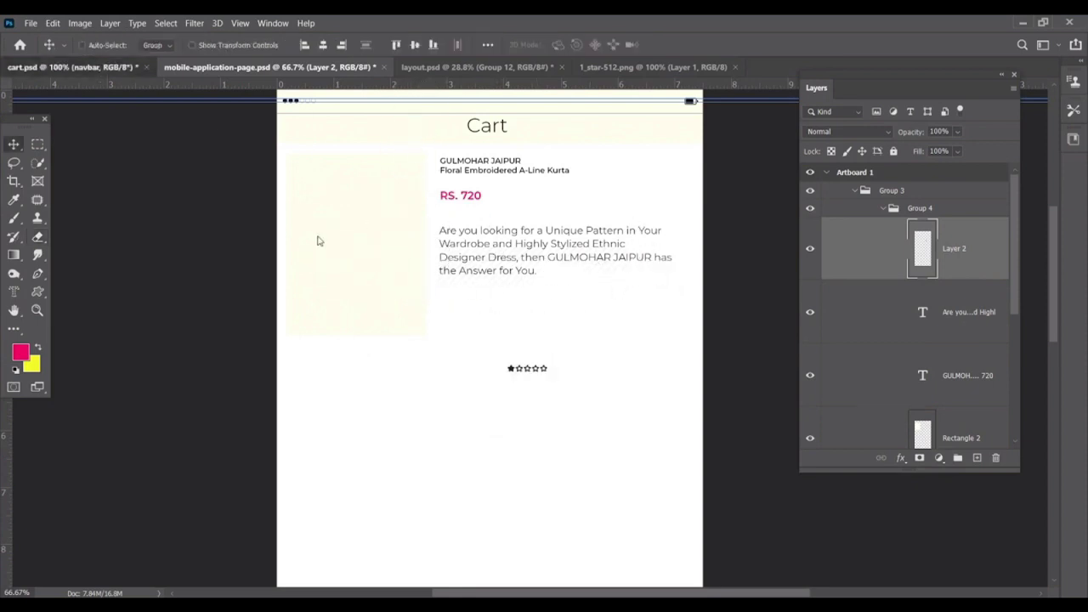
{"action": "mouse_move", "coordinate": [502, 201]}
{"action": "left_mouse_down"}
{"action": "mouse_move", "coordinate": [535, 371]}
{"action": "mouse_move", "coordinate": [465, 214]}
{"action": "left_mouse_up"}
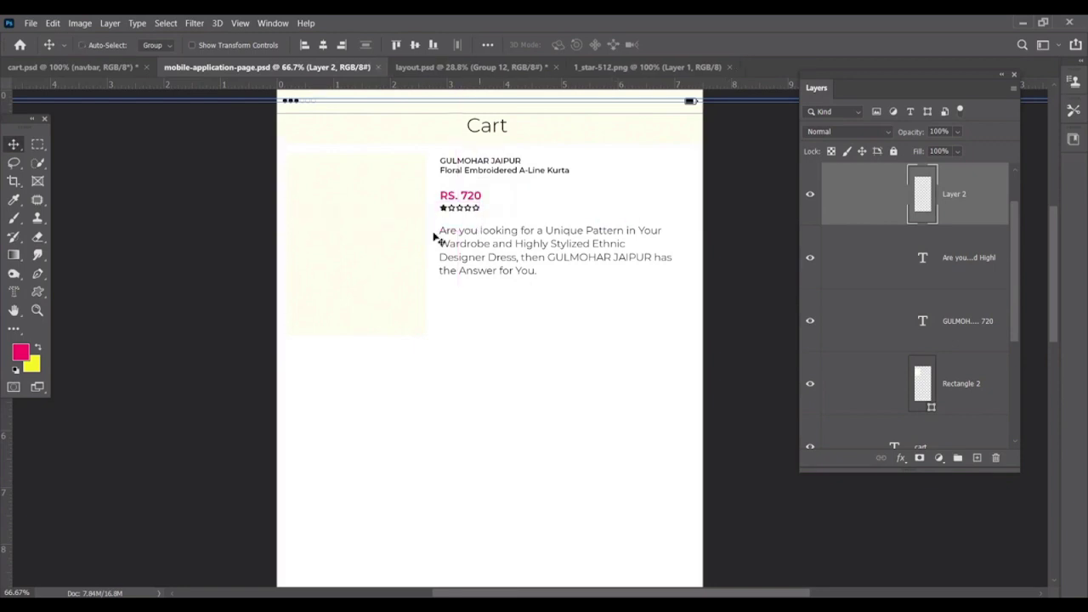
{"action": "left_click", "coordinate": [89, 67]}
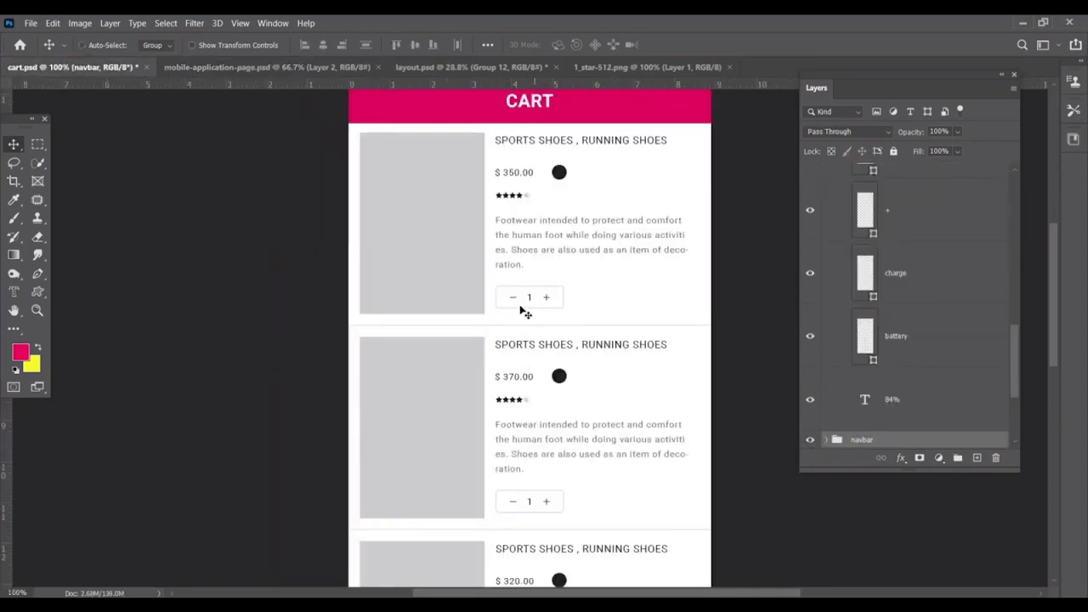
{"action": "left_click", "coordinate": [266, 67]}
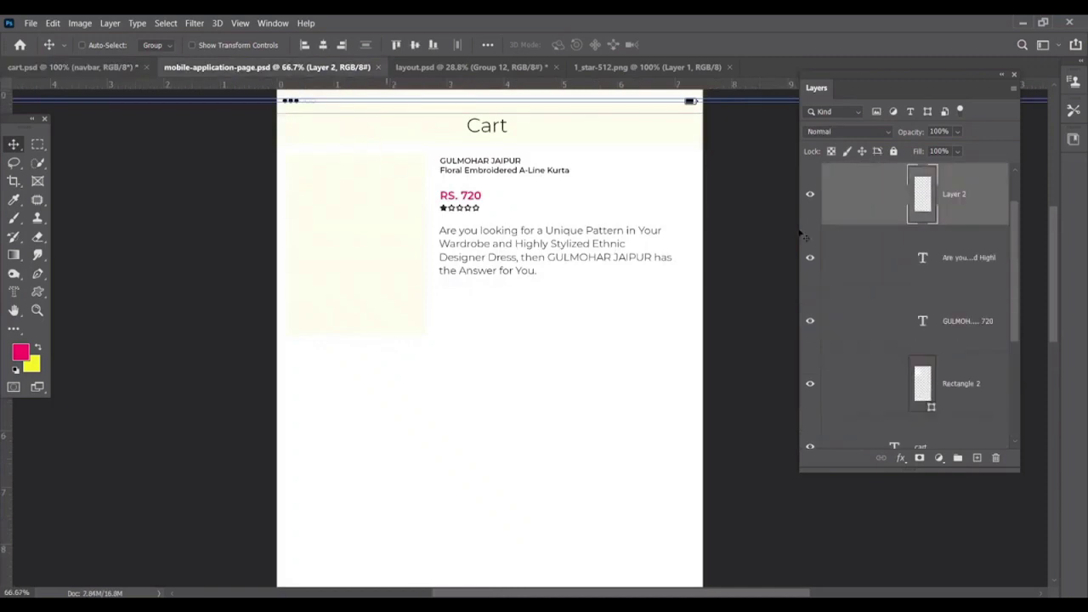
{"action": "left_click", "coordinate": [810, 194]}
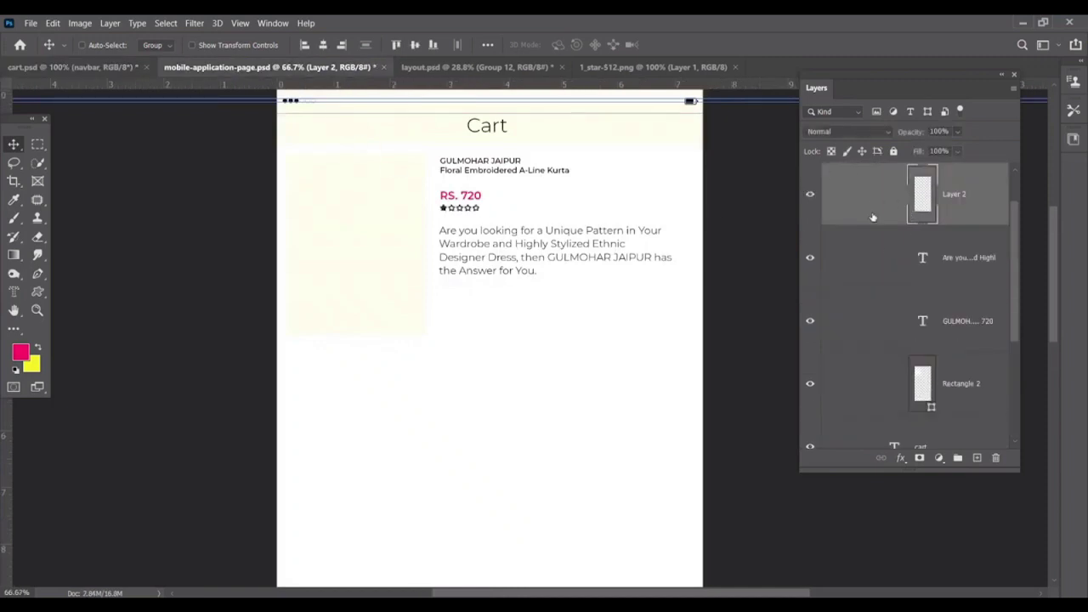
{"action": "left_click", "coordinate": [960, 459]}
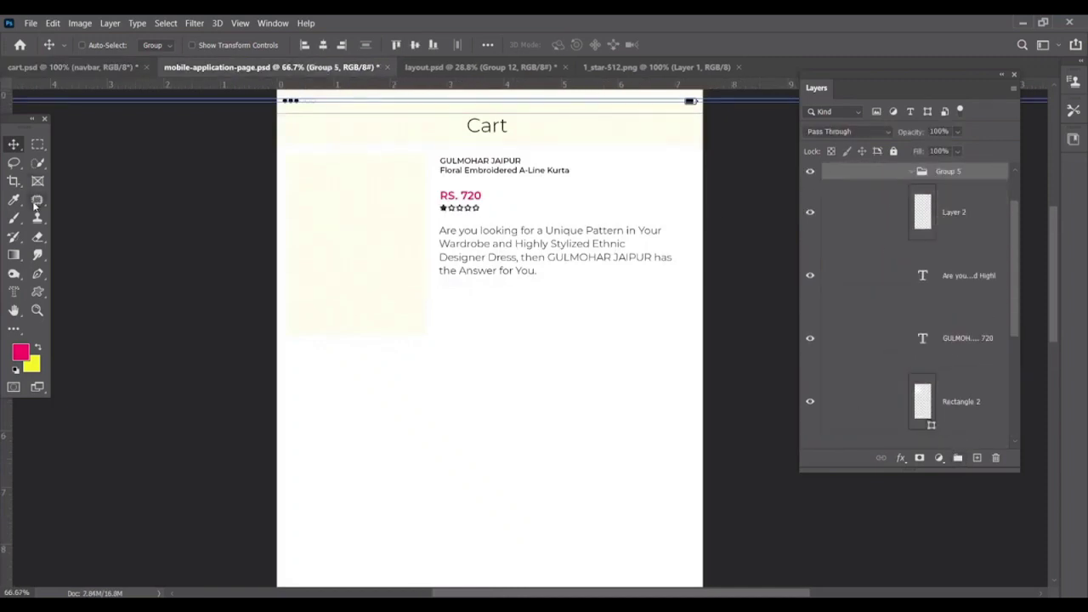
Draw a 281 × 69 px rounded box with 2 px radius, white fill and grey outline under the description.
{"action": "left_click", "coordinate": [38, 291]}
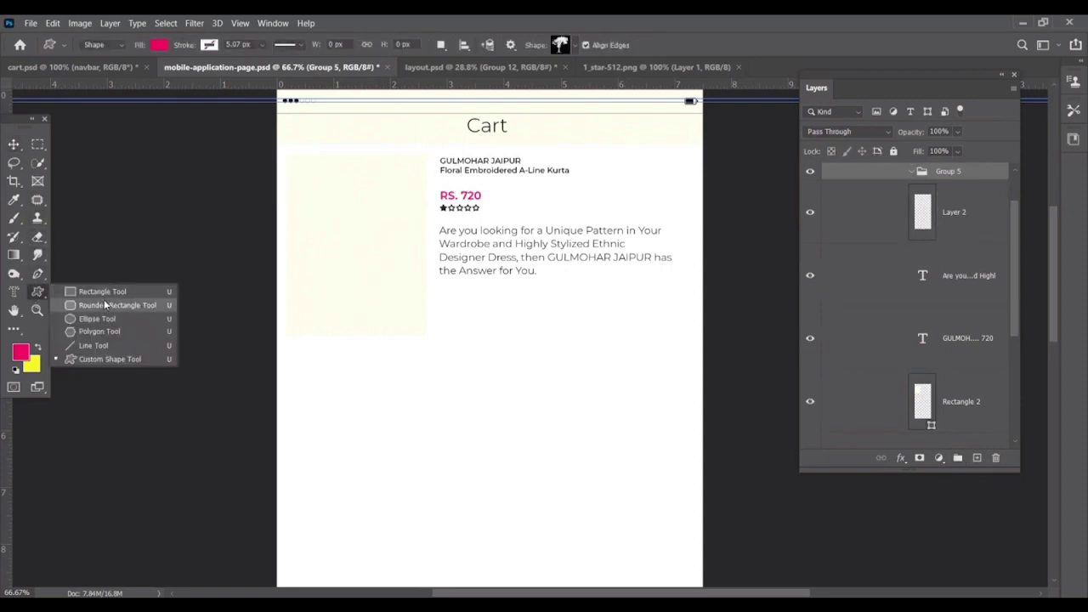
{"action": "left_click", "coordinate": [106, 305]}
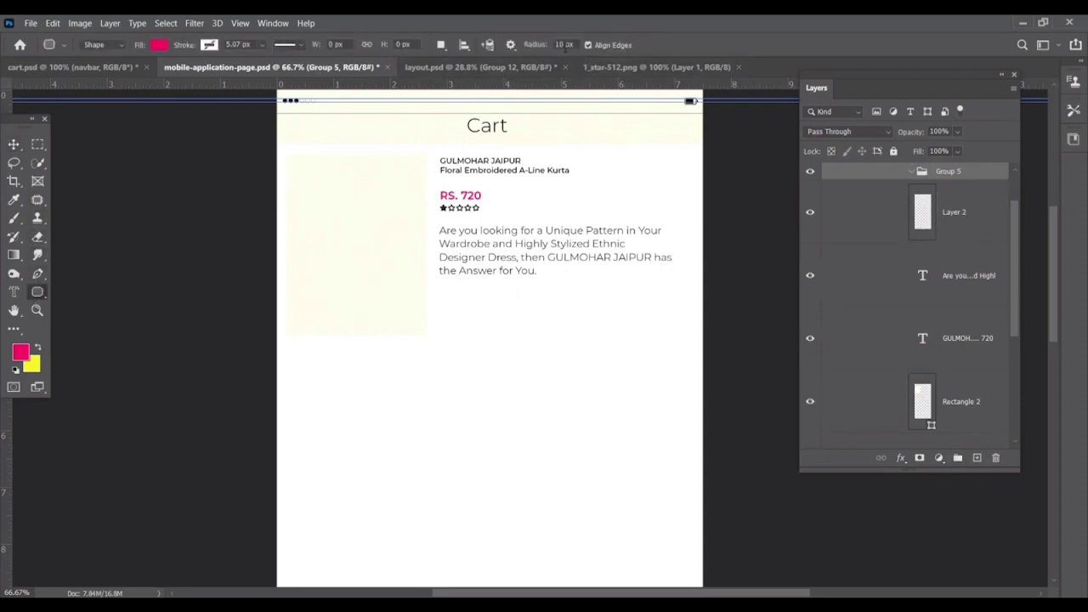
{"action": "type", "text": "2"}
{"action": "key", "text": "Return"}
{"action": "left_click_drag", "start_coordinate": [440, 299], "coordinate": [546, 324]}
{"action": "left_click", "coordinate": [680, 262]}
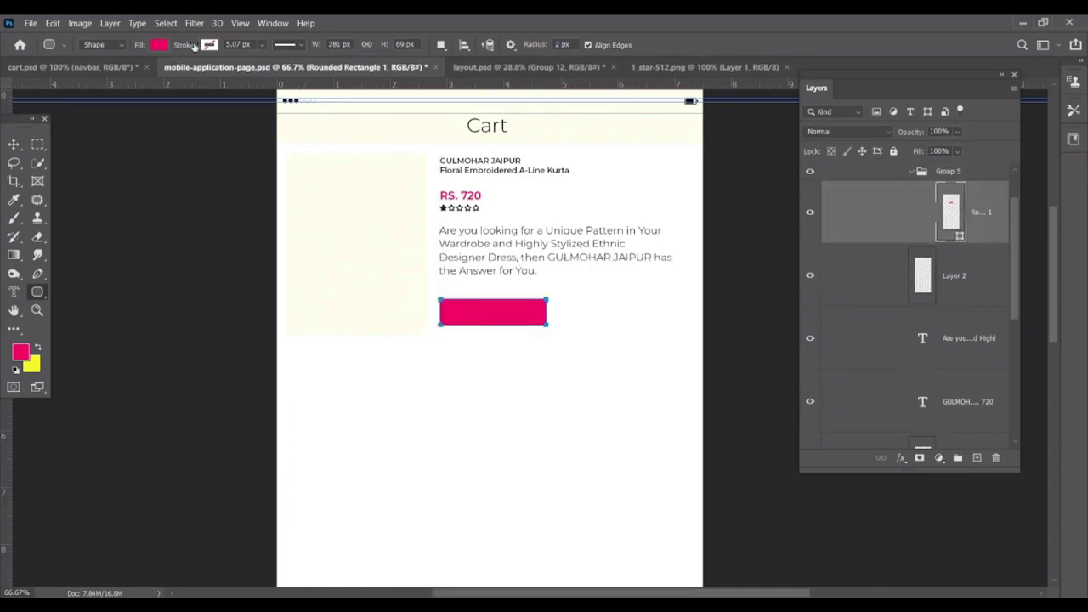
{"action": "left_click", "coordinate": [13, 144]}
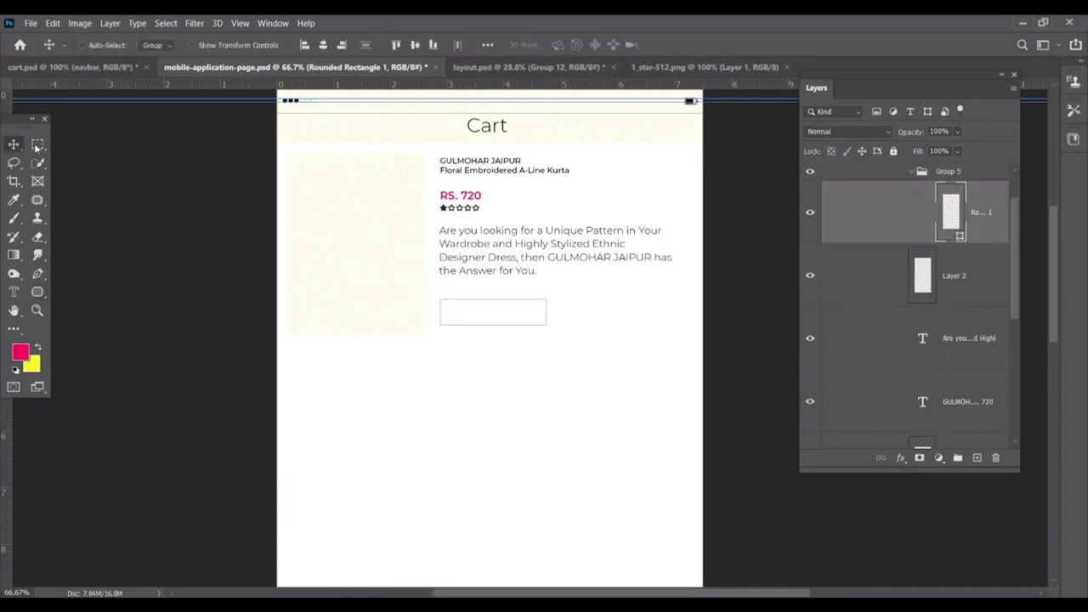
{"action": "left_click", "coordinate": [73, 66]}
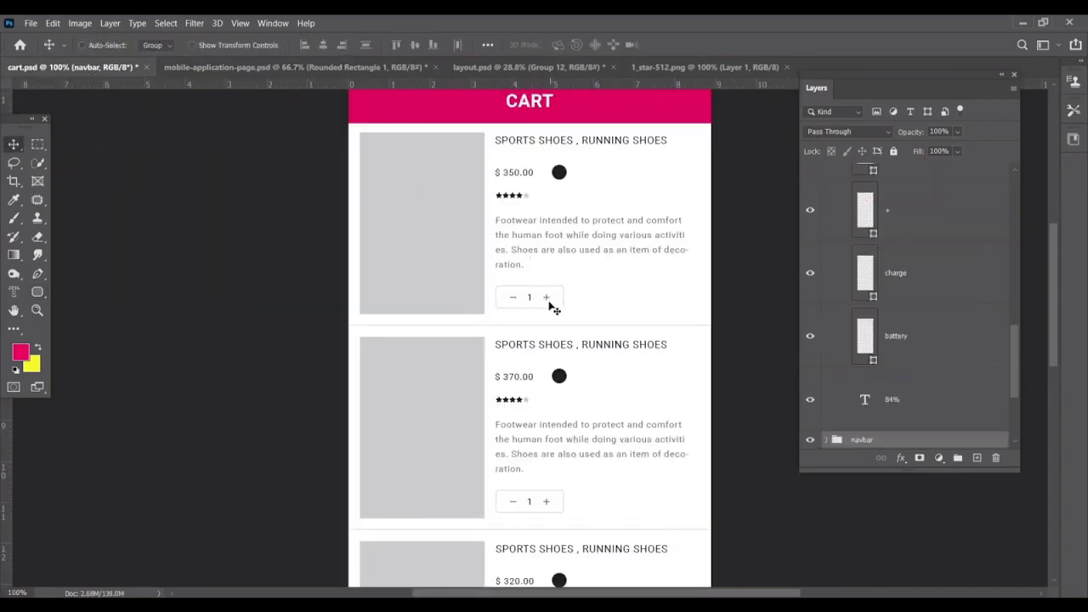
{"action": "left_click", "coordinate": [314, 66]}
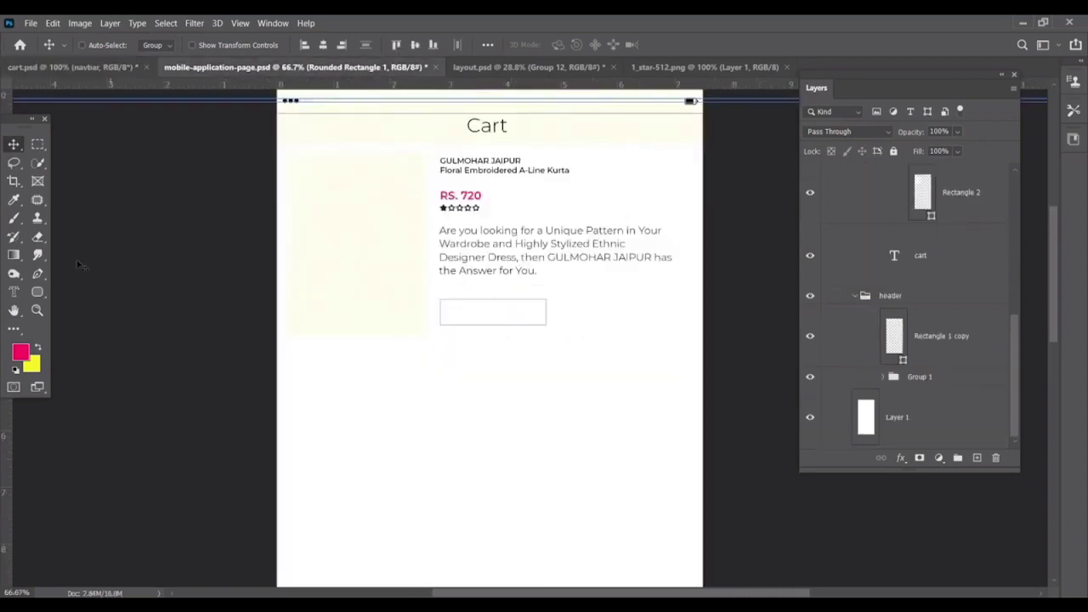
Type '- 1 +' inside the quantity box at 14 pt and move it into place.
{"action": "key", "text": "t"}
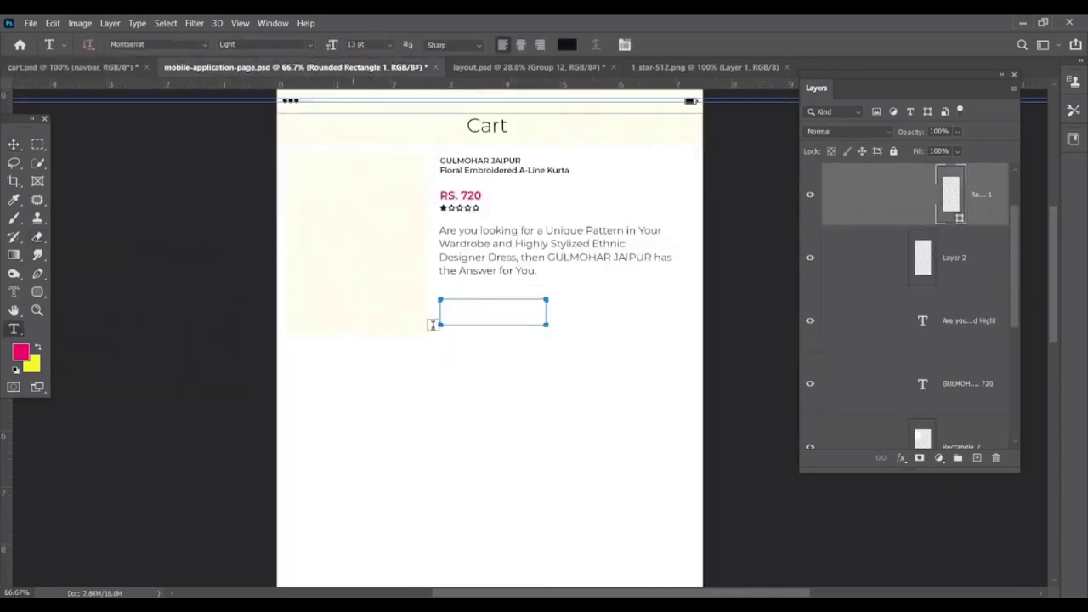
{"action": "left_click", "coordinate": [459, 316]}
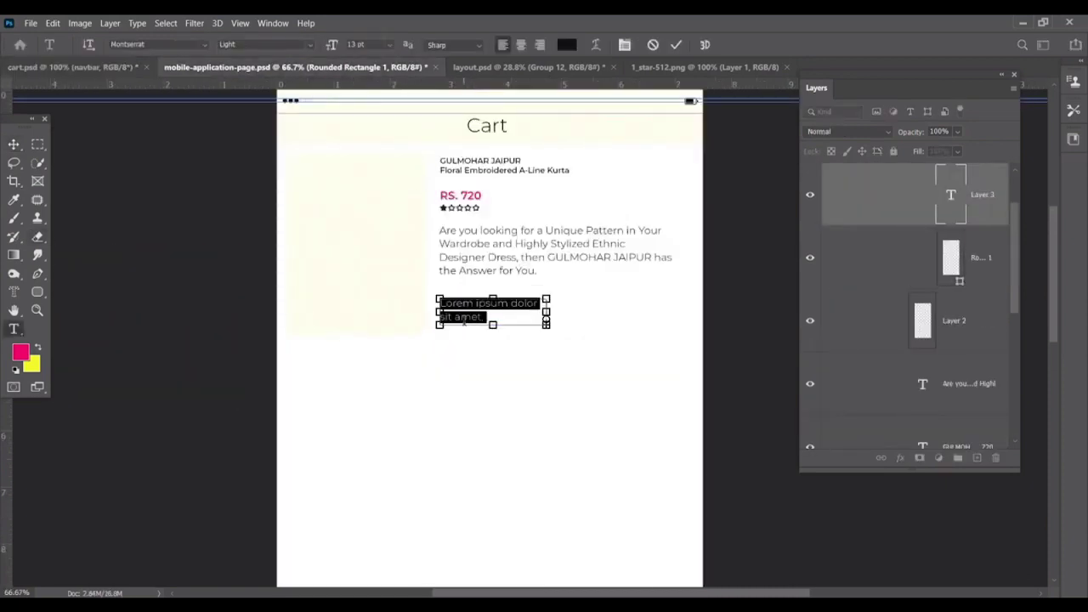
{"action": "key", "text": "BackSpace"}
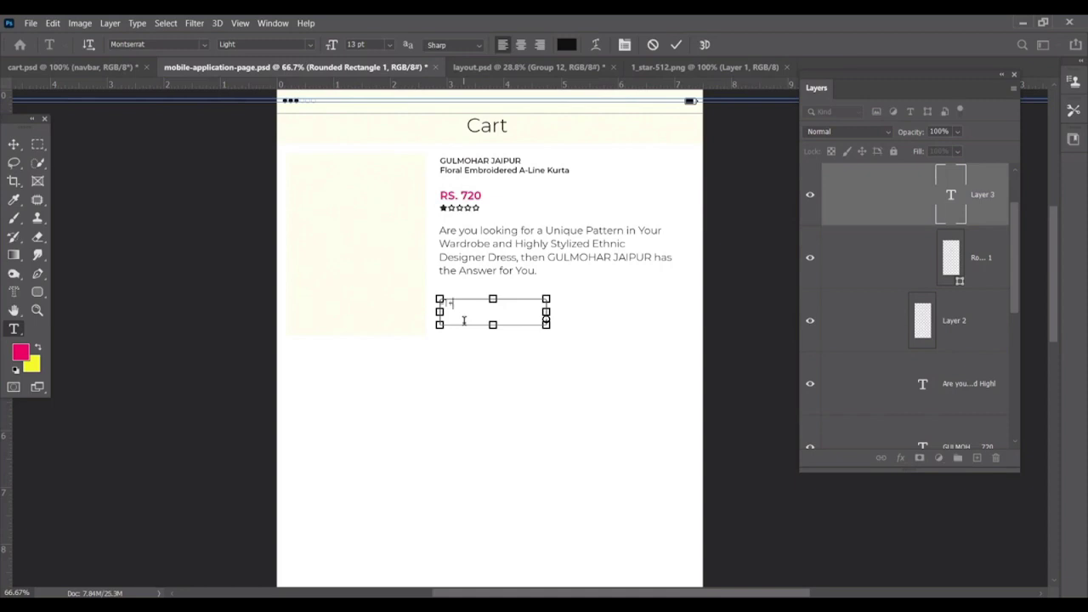
{"action": "left_click", "coordinate": [13, 144]}
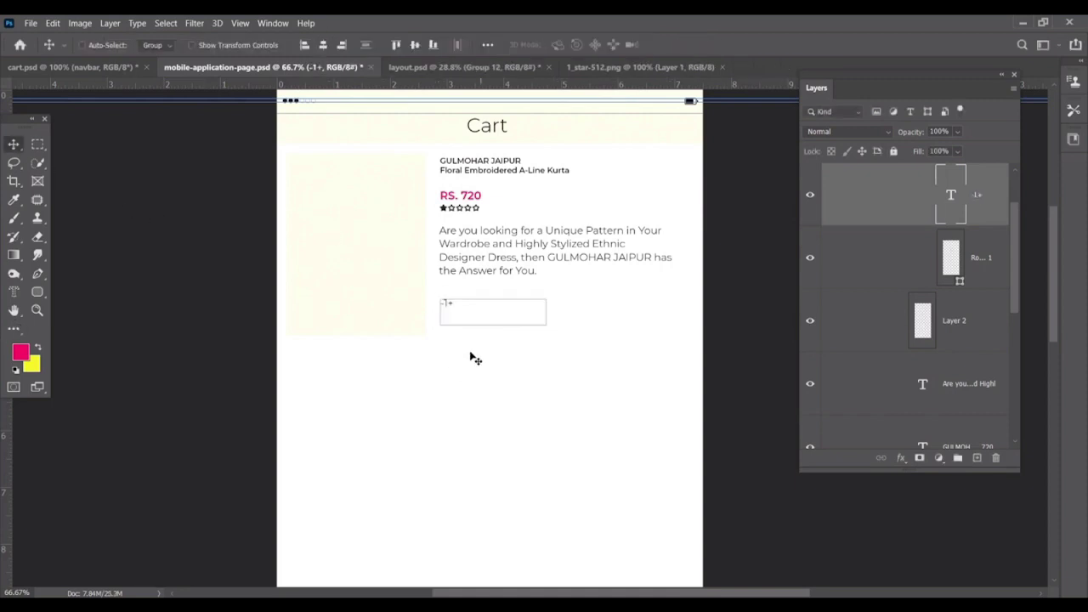
{"action": "left_click_drag", "start_coordinate": [472, 308], "coordinate": [504, 313]}
{"action": "double_click", "coordinate": [505, 313]}
{"action": "left_click_drag", "start_coordinate": [335, 47], "coordinate": [323, 47]}
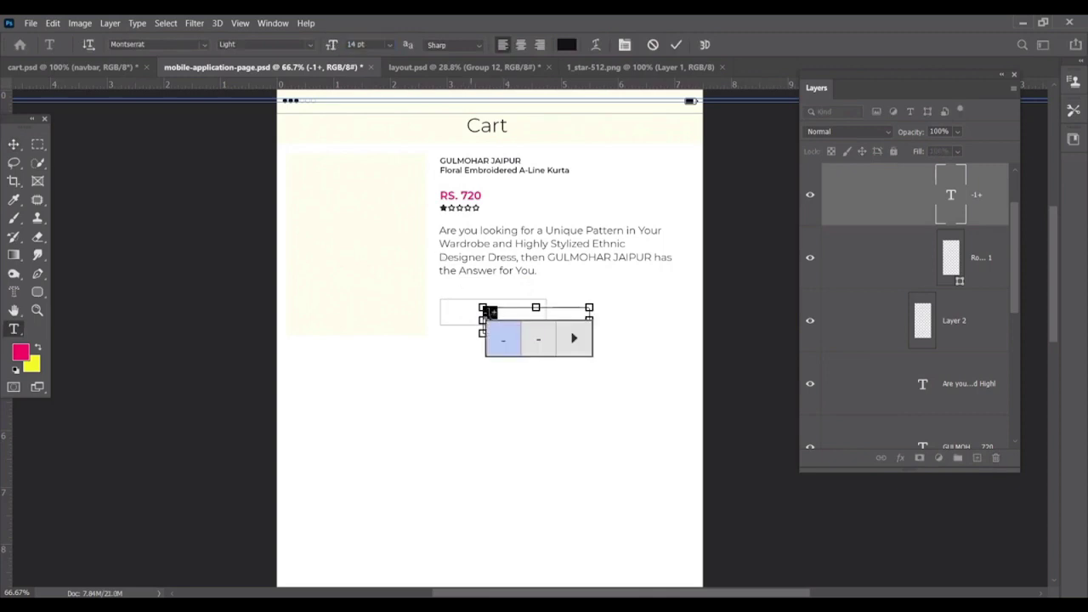
{"action": "left_click", "coordinate": [493, 312]}
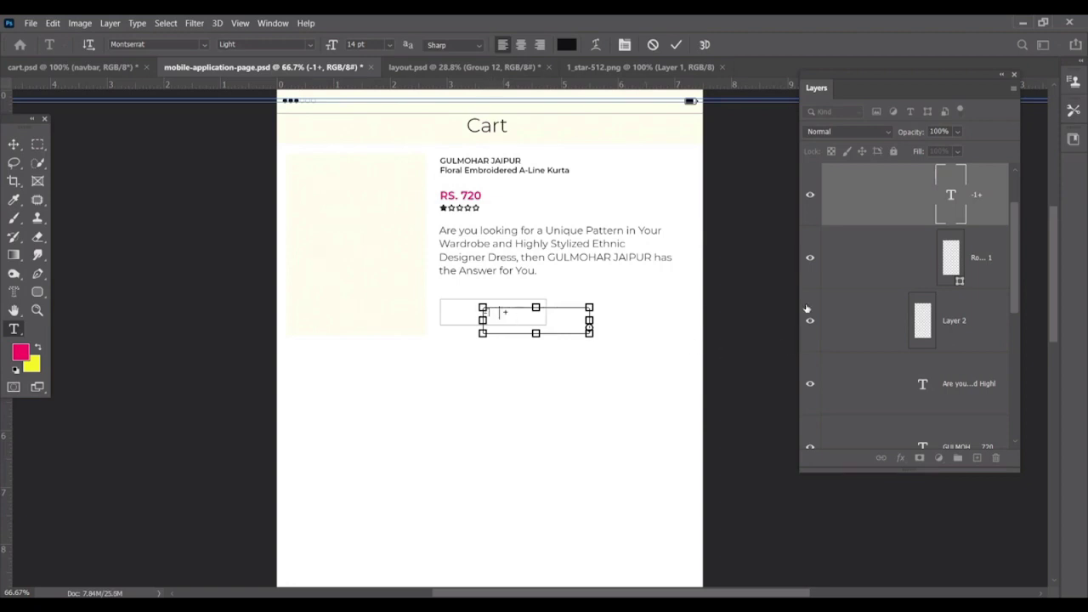
{"action": "left_click", "coordinate": [13, 144]}
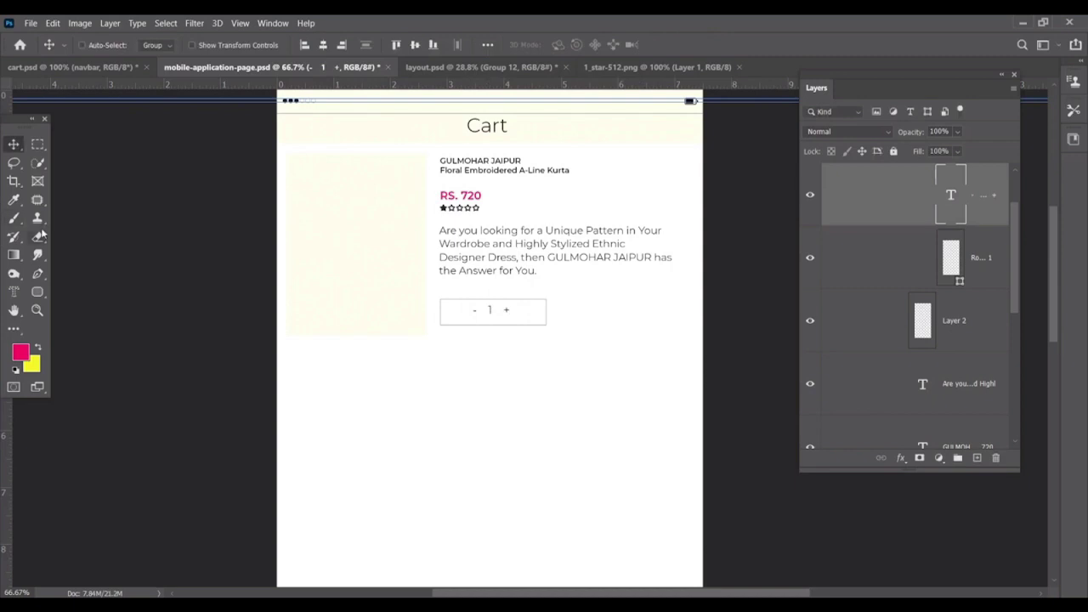
Change the quantity text font to Open Sans Bold.
{"action": "key", "text": "t"}
{"action": "left_click", "coordinate": [486, 310]}
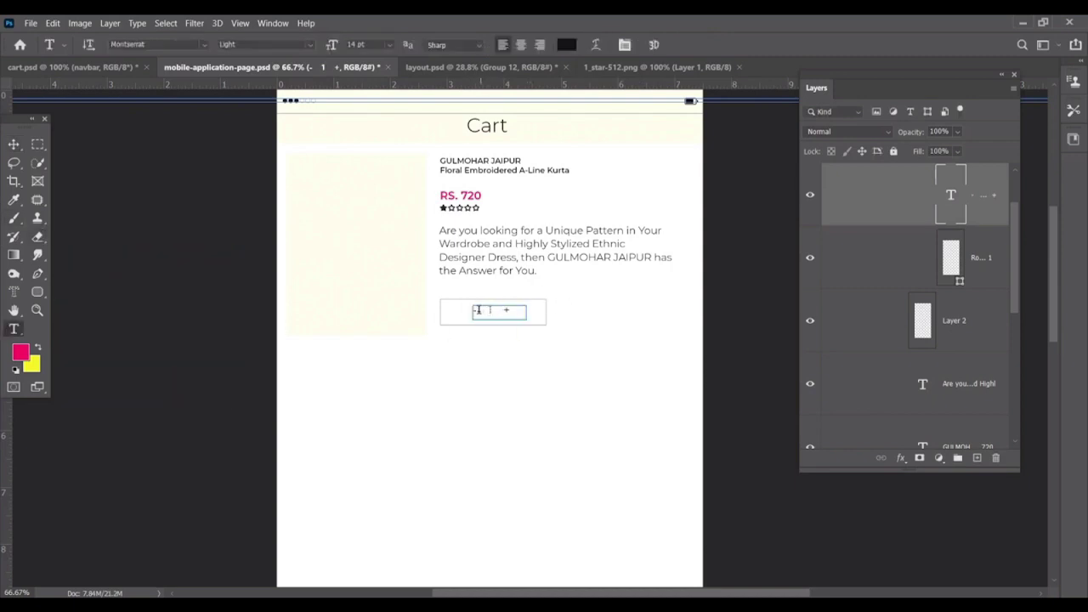
{"action": "left_click", "coordinate": [479, 310]}
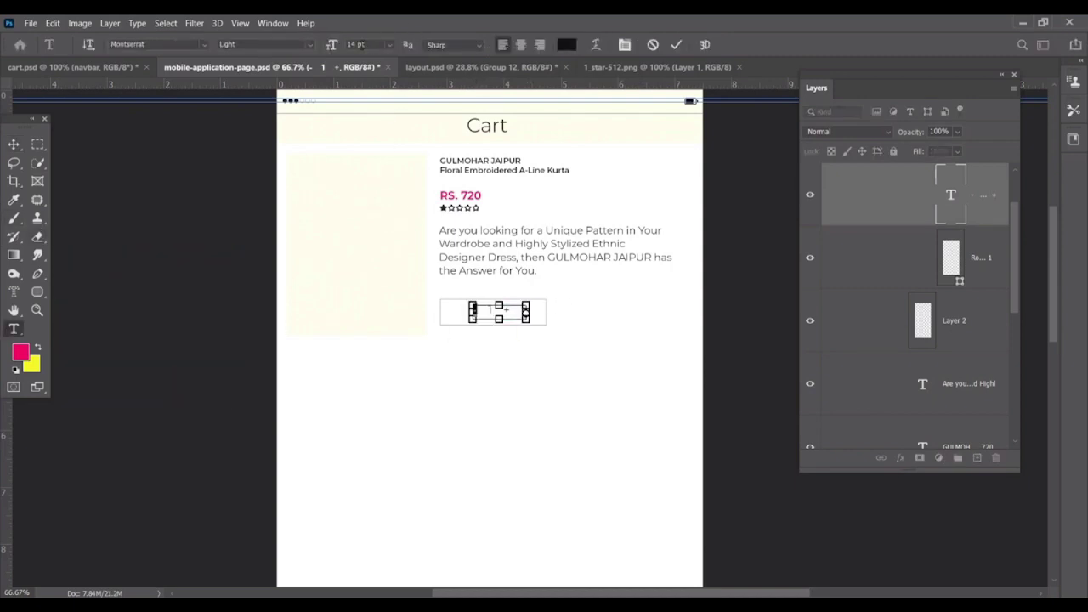
{"action": "left_click", "coordinate": [167, 44]}
{"action": "type", "text": "o"}
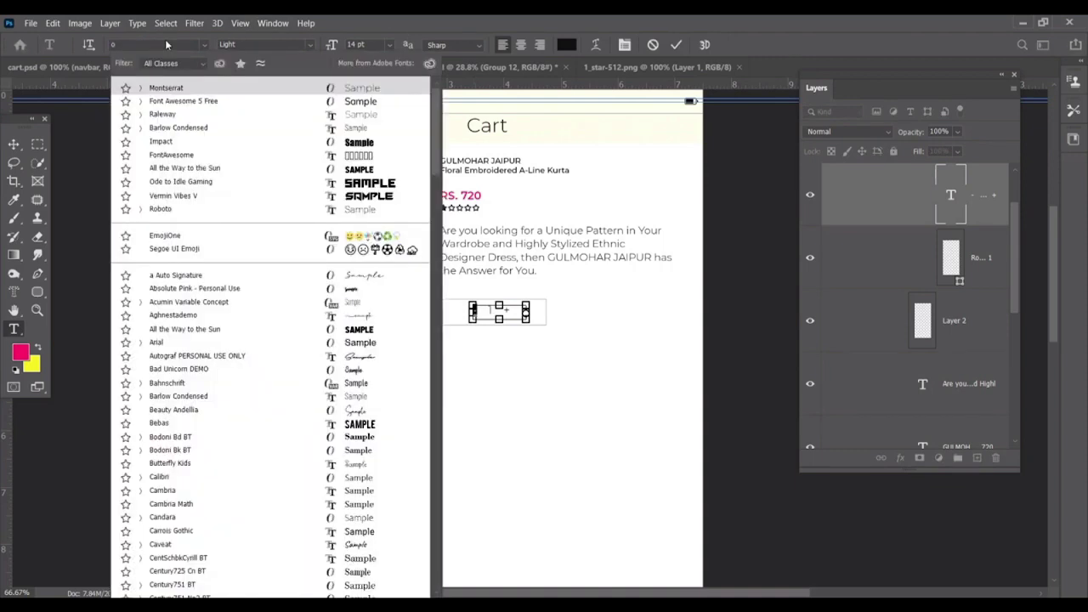
{"action": "type", "text": "pen Sans"}
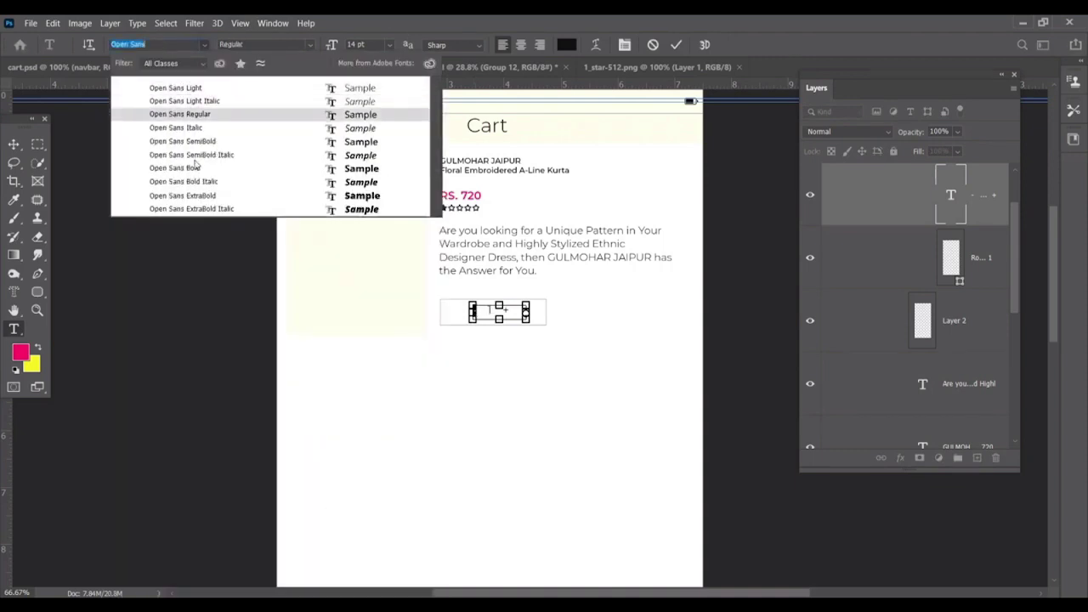
{"action": "left_click", "coordinate": [192, 169]}
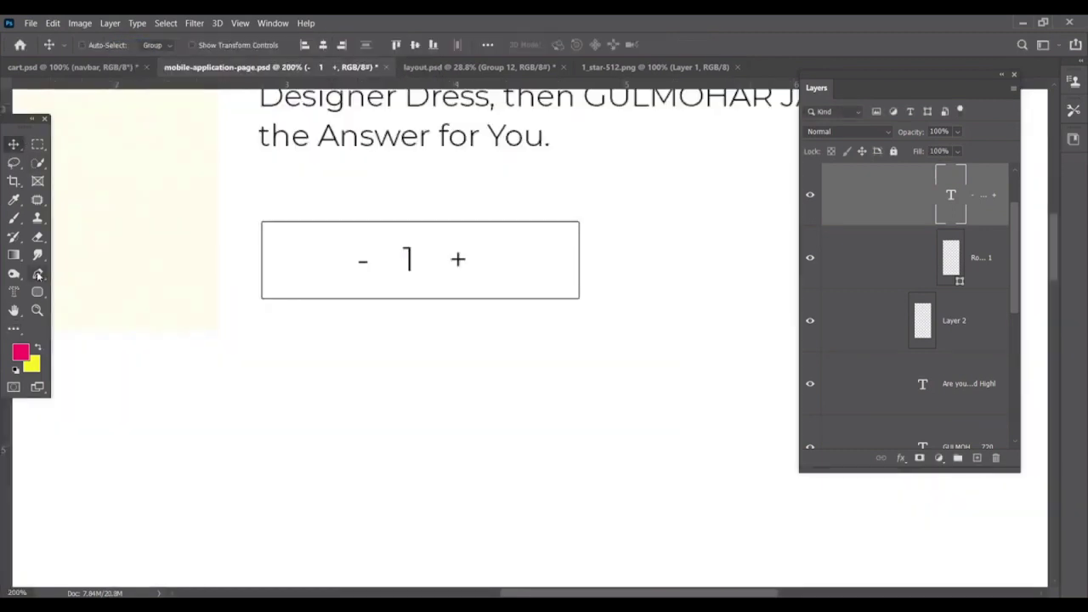
{"action": "left_click", "coordinate": [13, 144]}
{"action": "key", "text": "ctrl+plus"}
{"action": "key", "text": "ctrl+plus"}
{"action": "left_click", "coordinate": [39, 275]}
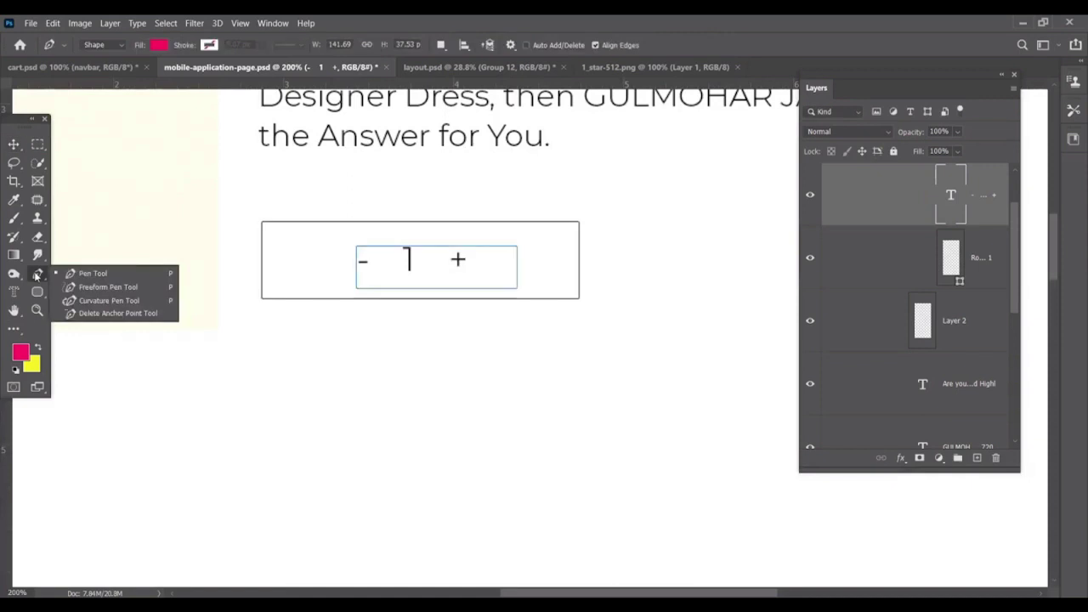
Draw a 20 px line over the minus sign with no fill and a black 0.15 px stroke.
{"action": "left_click_drag", "start_coordinate": [38, 290], "coordinate": [85, 345]}
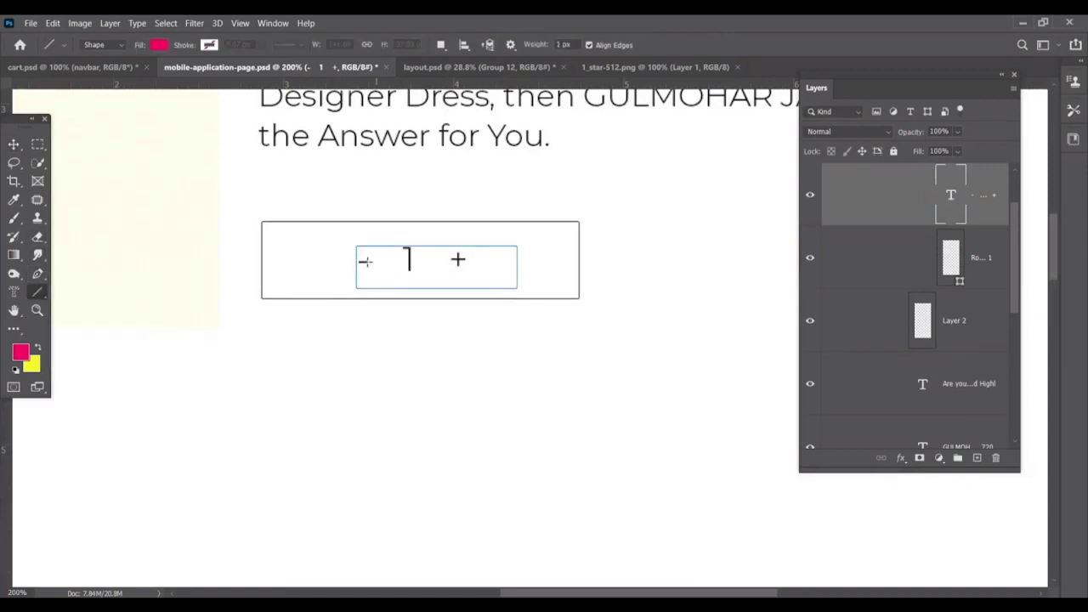
{"action": "left_click_drag", "start_coordinate": [360, 261], "coordinate": [384, 261]}
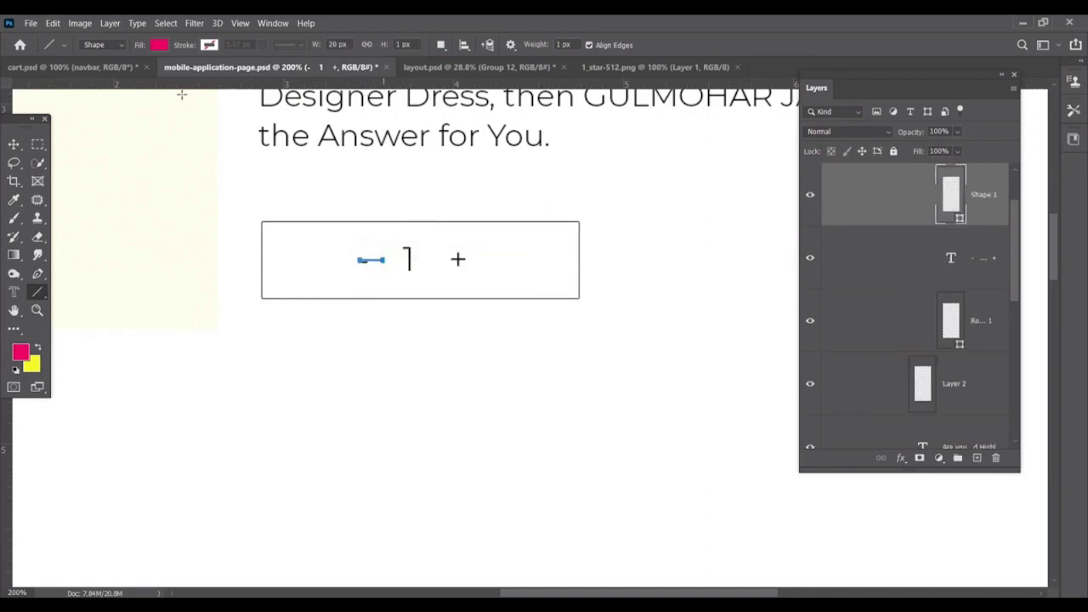
{"action": "left_click", "coordinate": [159, 45]}
{"action": "left_click", "coordinate": [78, 74]}
{"action": "left_click", "coordinate": [209, 44]}
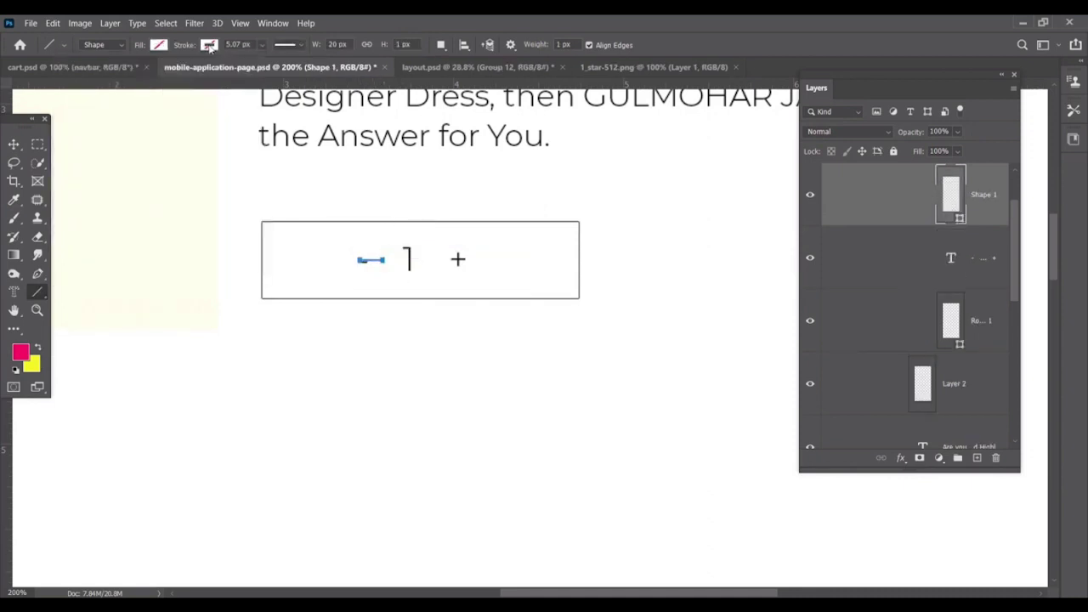
{"action": "left_click", "coordinate": [123, 116]}
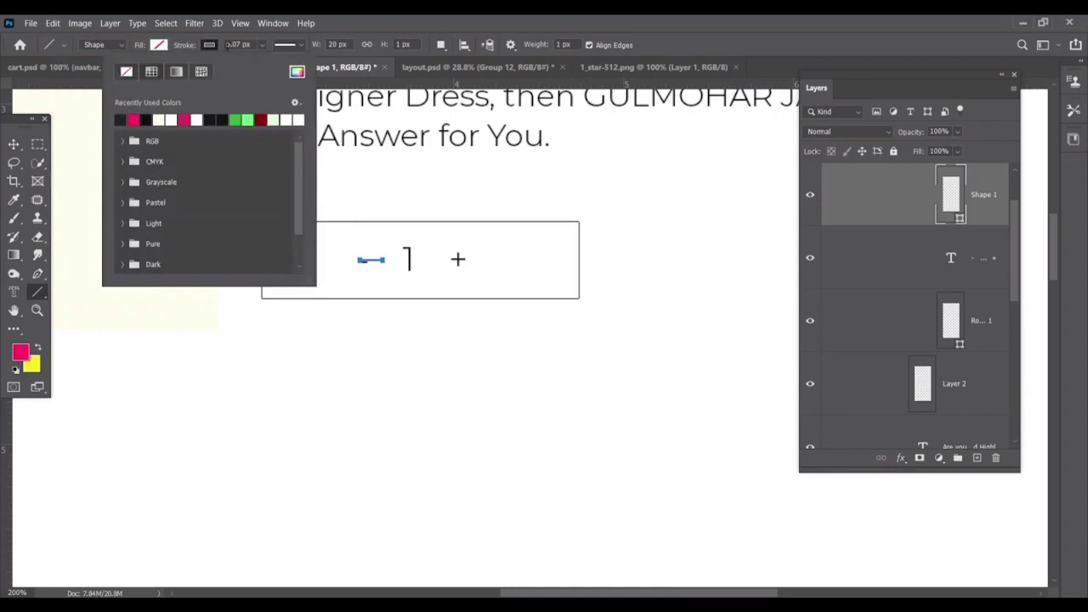
{"action": "left_click", "coordinate": [261, 45]}
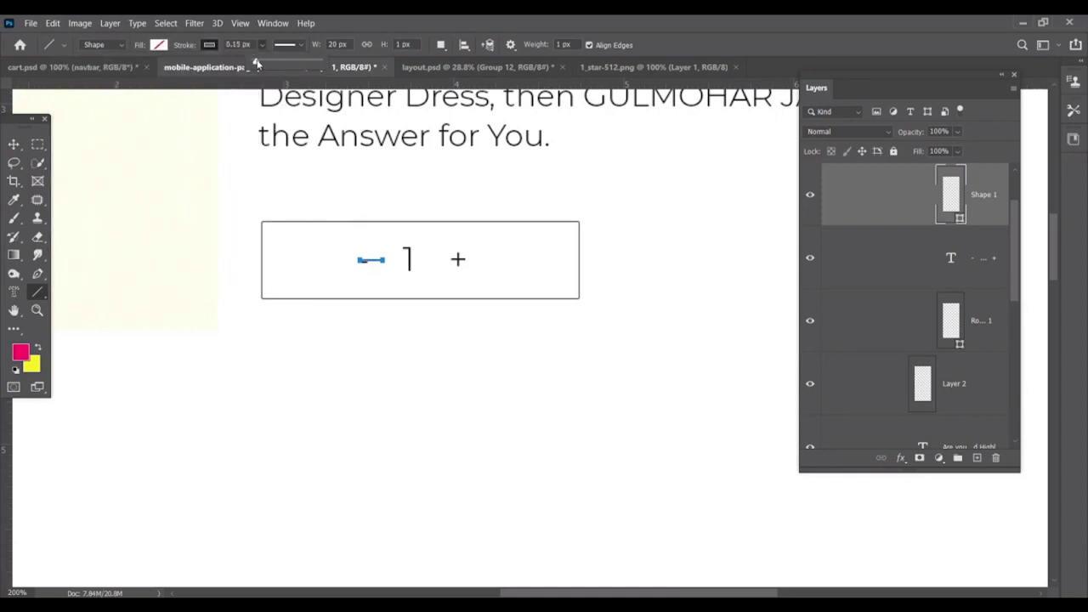
{"action": "left_click", "coordinate": [14, 143]}
Commit the quantity box resized to 63.35% width.
{"action": "scroll", "coordinate": [523, 308], "scroll_direction": "down", "scroll_amount": 1}
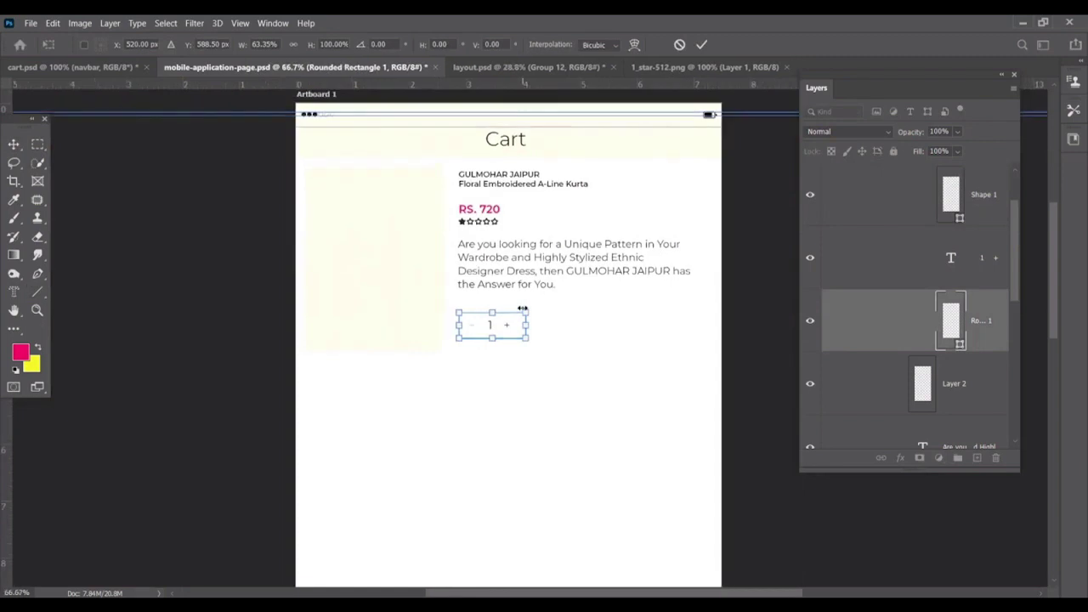
{"action": "key", "text": "Return"}
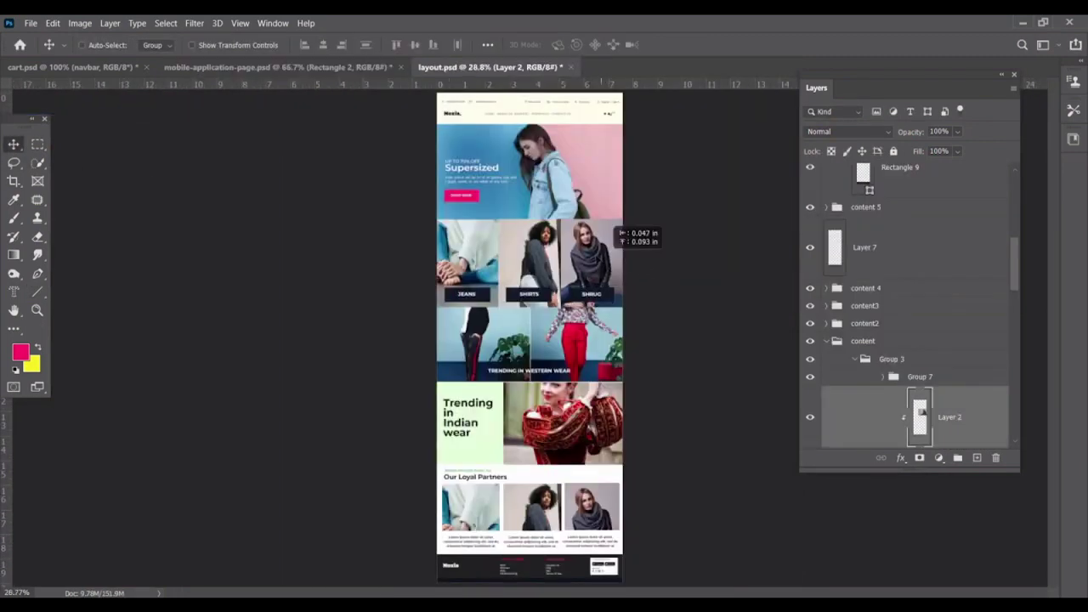
{"action": "left_click_drag", "start_coordinate": [618, 275], "coordinate": [614, 223]}
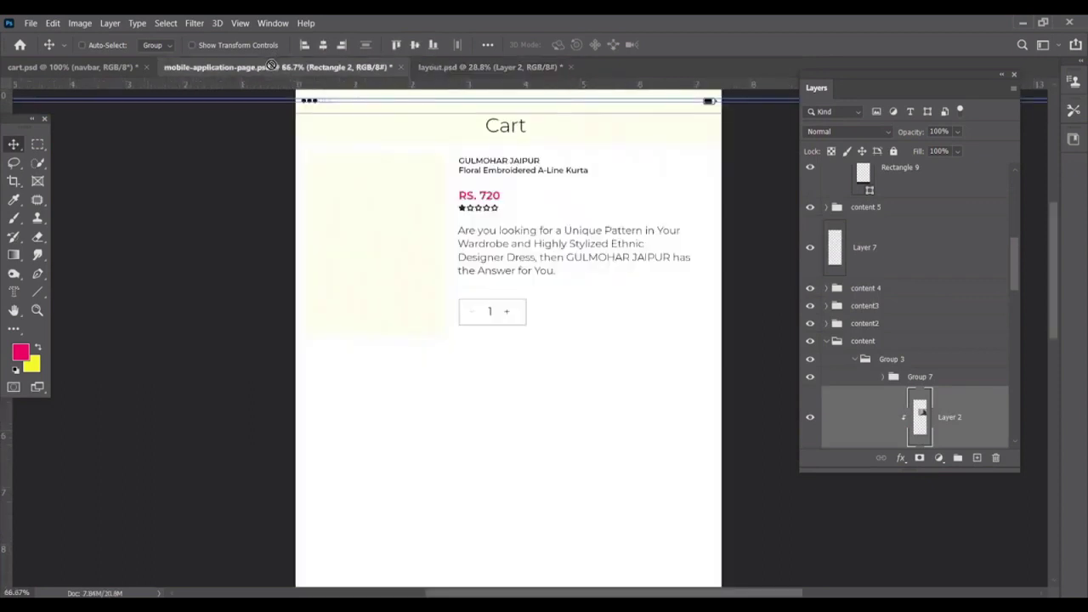
Bring the scarf model photo in as Layer 3, clip it to Rectangle 2, and position it.
{"action": "mouse_move", "coordinate": [271, 64]}
{"action": "left_mouse_down"}
{"action": "mouse_move", "coordinate": [400, 207]}
{"action": "mouse_move", "coordinate": [405, 254]}
{"action": "left_mouse_up"}
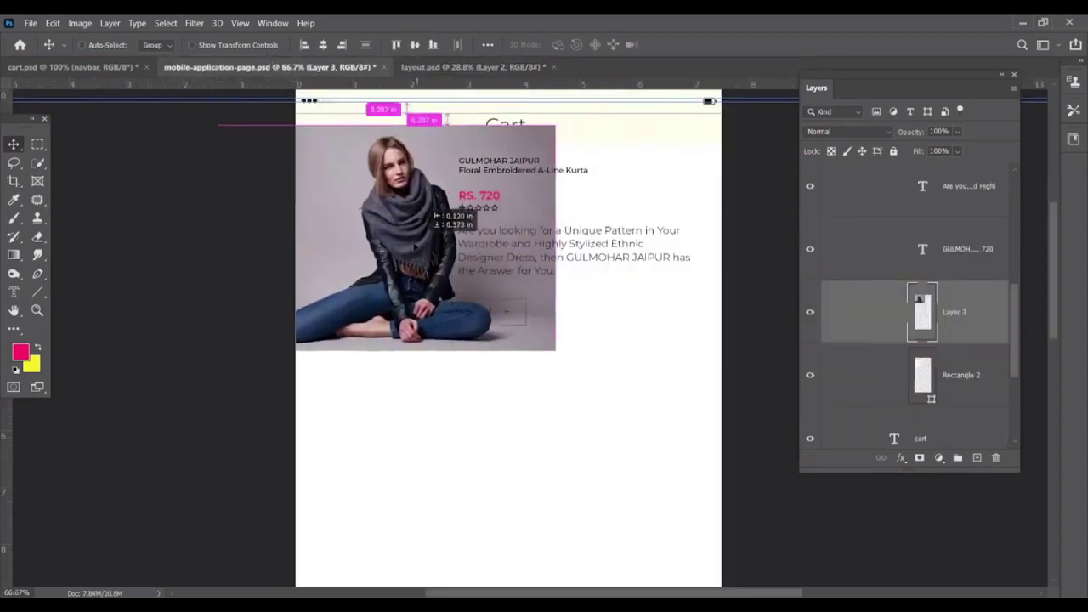
{"action": "left_click", "coordinate": [1000, 341], "text": "alt"}
{"action": "left_click_drag", "start_coordinate": [379, 233], "coordinate": [381, 243]}
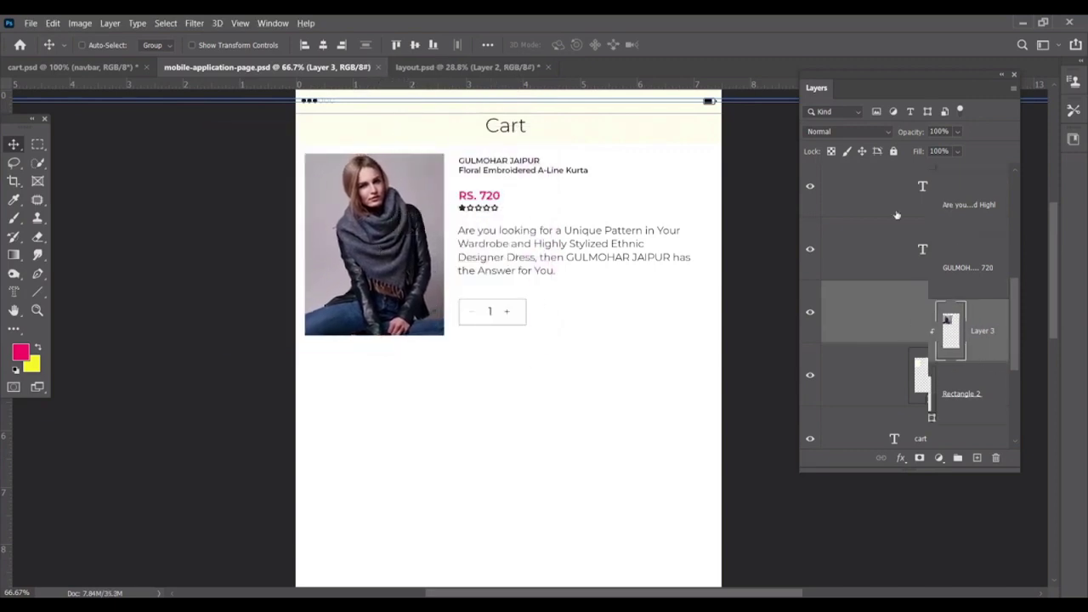
{"action": "scroll", "coordinate": [896, 216], "scroll_direction": "up", "scroll_amount": 2}
{"action": "scroll", "coordinate": [896, 216], "scroll_direction": "up", "scroll_amount": 2}
{"action": "scroll", "coordinate": [896, 215], "scroll_direction": "up", "scroll_amount": 3}
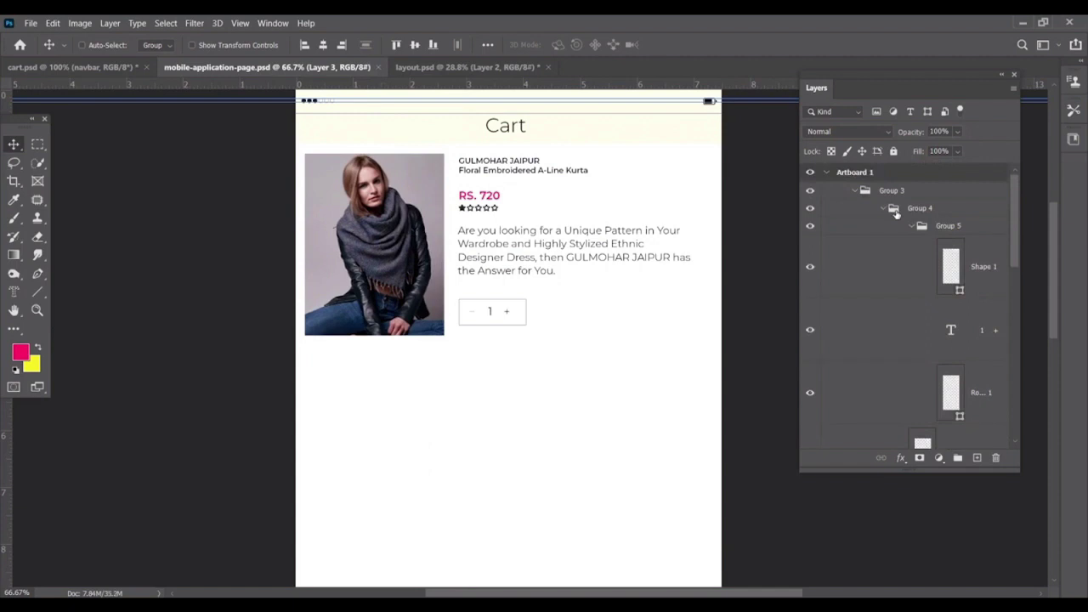
Inspect Group 4's contents and select Shape 1 inside Group 5.
{"action": "left_click", "coordinate": [809, 209]}
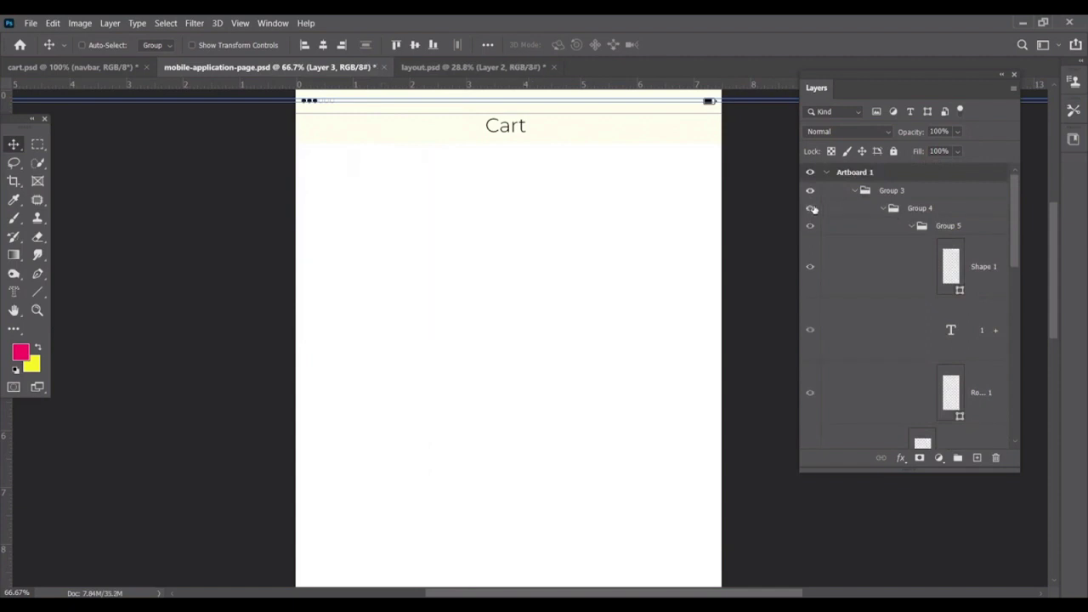
{"action": "left_click", "coordinate": [895, 218]}
{"action": "left_click", "coordinate": [884, 209]}
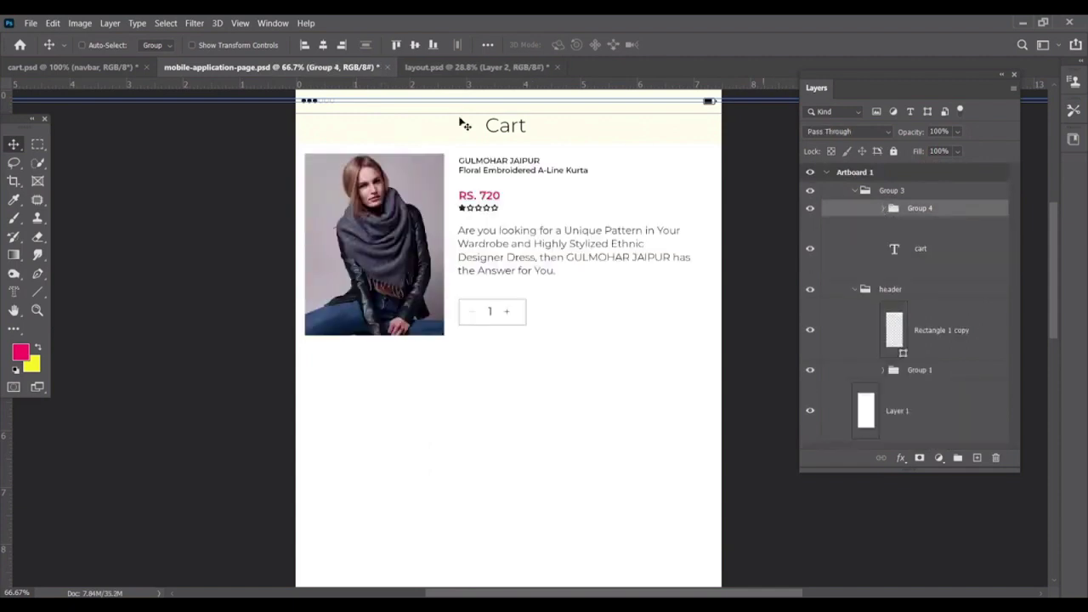
{"action": "left_click", "coordinate": [78, 65]}
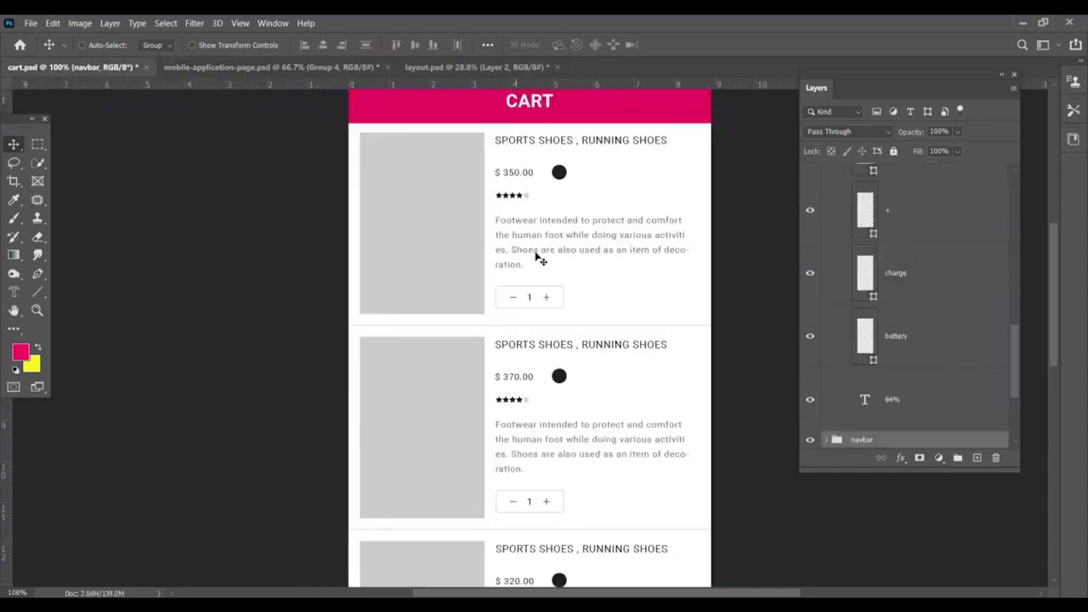
{"action": "left_click", "coordinate": [300, 67]}
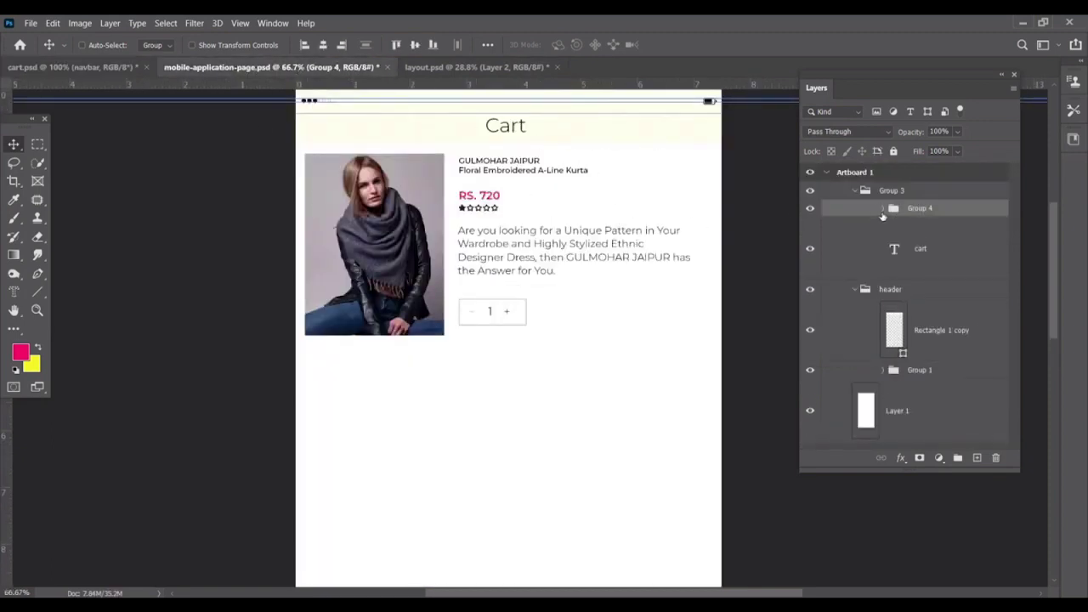
{"action": "left_click", "coordinate": [883, 209]}
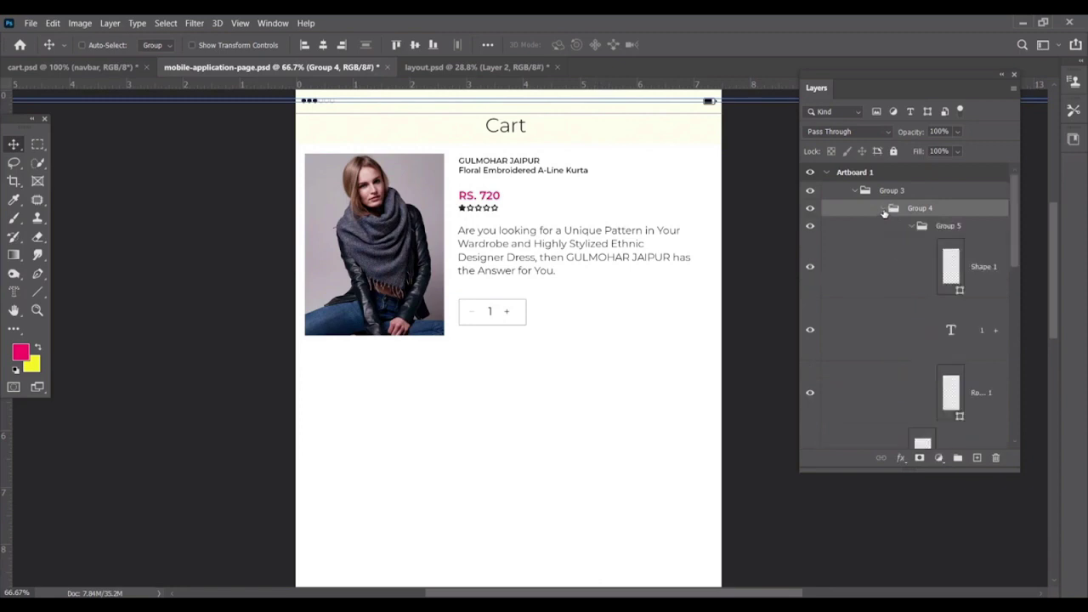
{"action": "left_click", "coordinate": [942, 227]}
{"action": "left_click", "coordinate": [890, 282]}
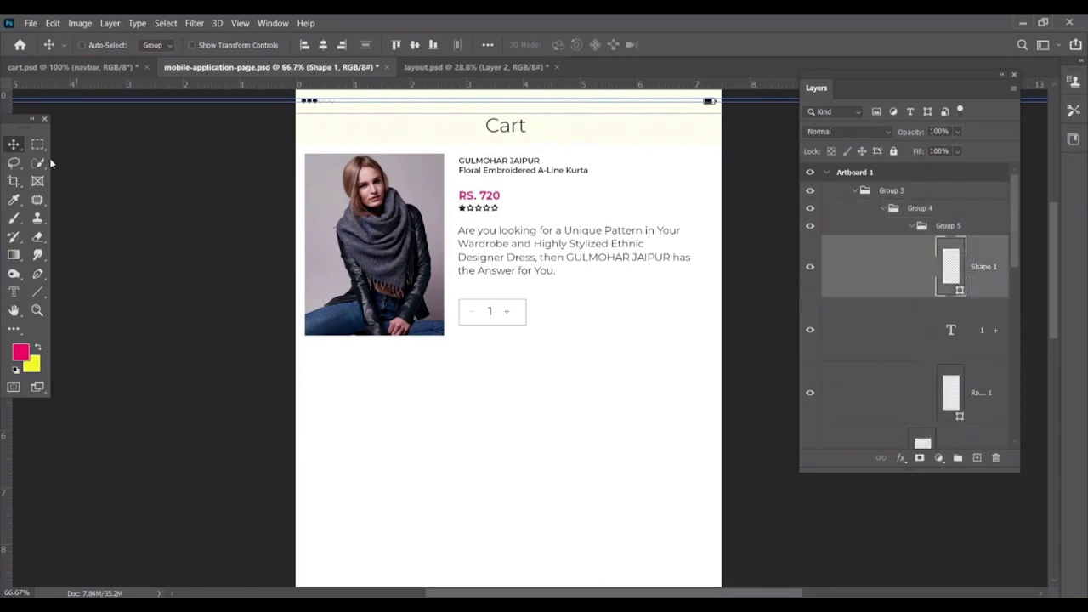
Draw a horizontal divider line across the artboard beneath the kurta product row.
{"action": "left_click", "coordinate": [38, 292]}
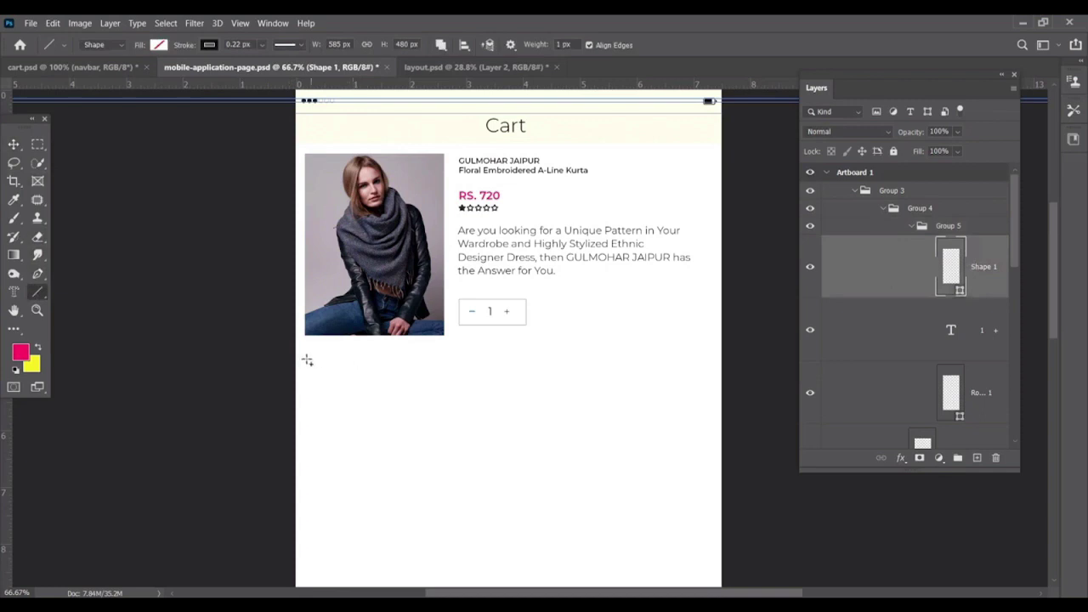
{"action": "left_click_drag", "start_coordinate": [306, 347], "coordinate": [710, 370]}
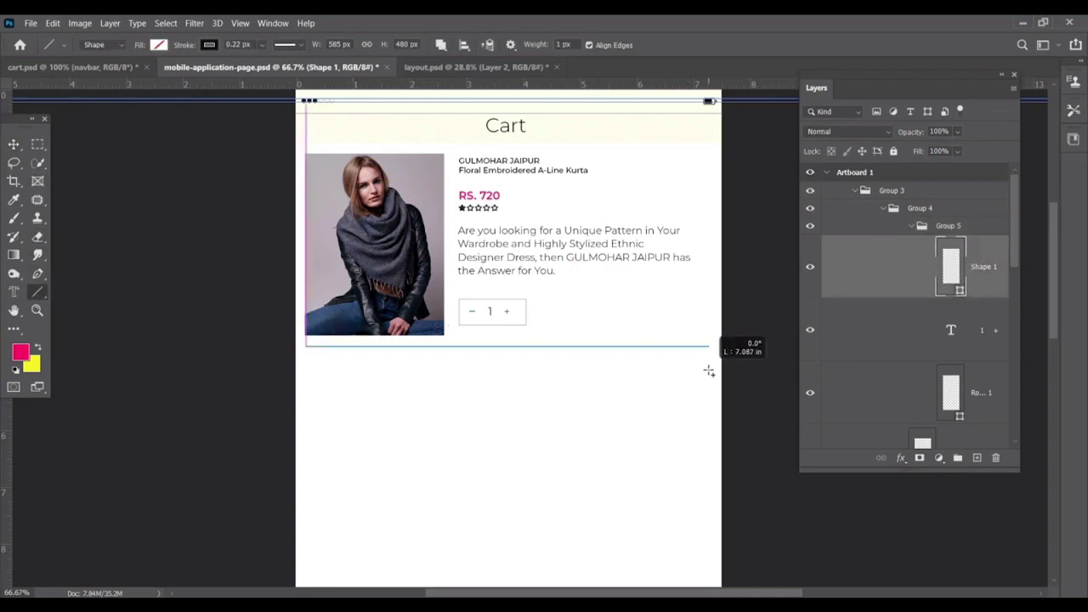
{"action": "left_click_drag", "start_coordinate": [709, 371], "coordinate": [709, 380]}
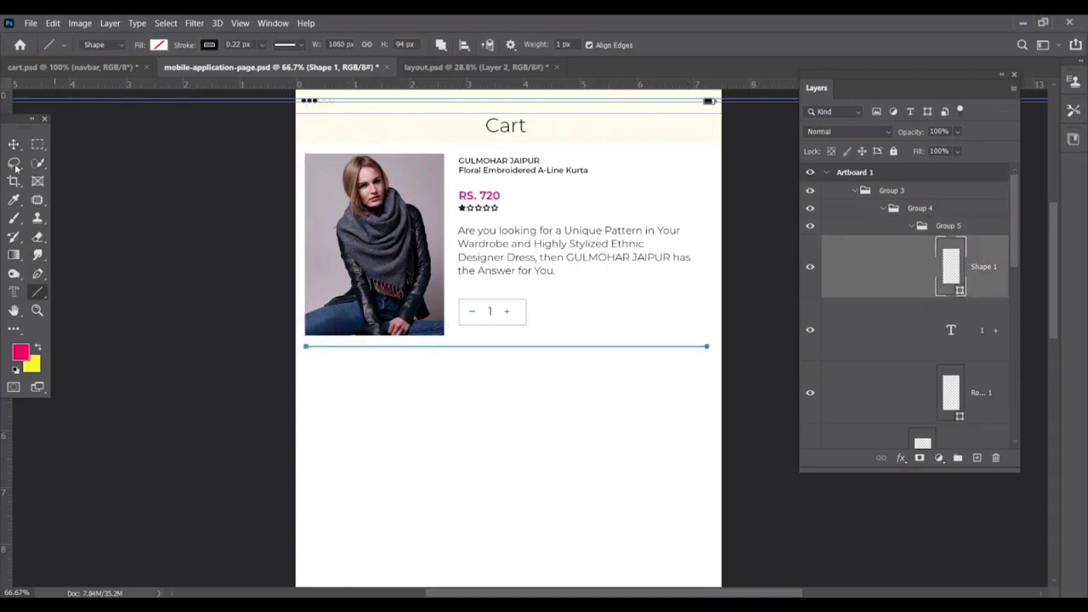
{"action": "left_click", "coordinate": [14, 145]}
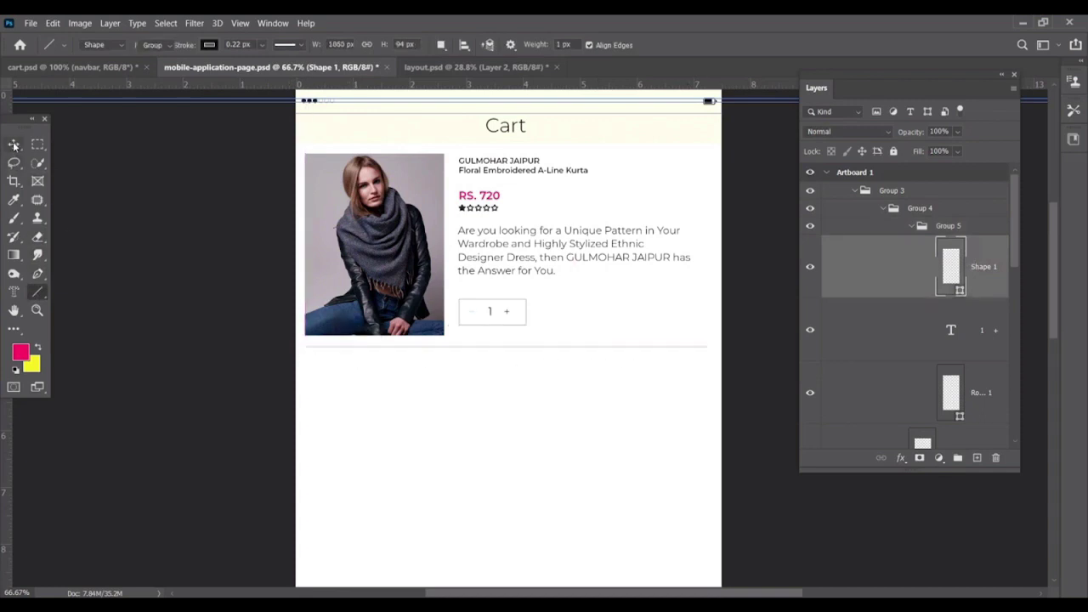
{"action": "left_click", "coordinate": [889, 212]}
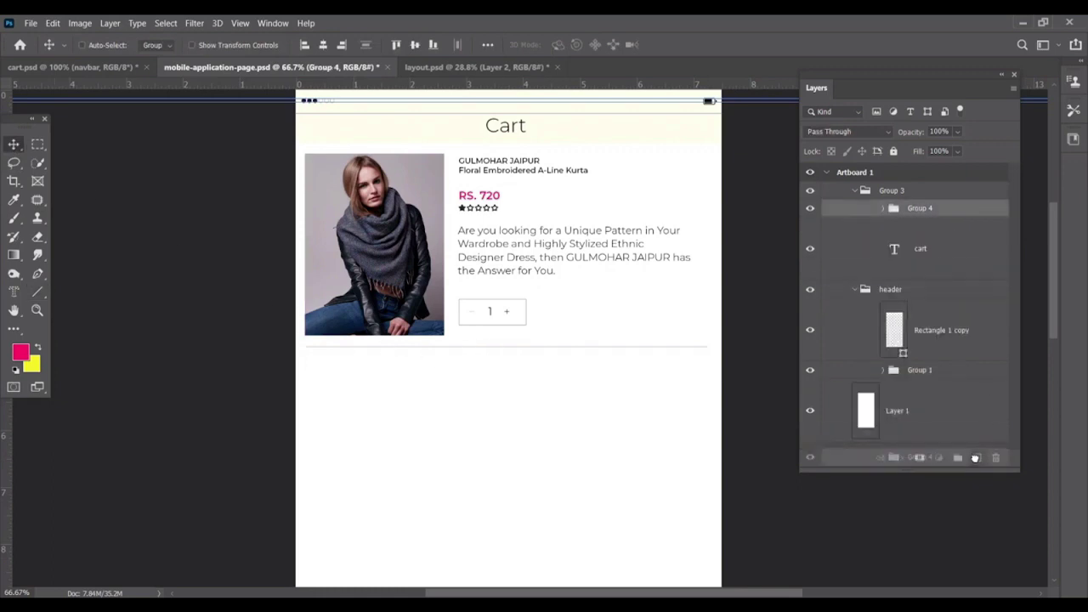
Alt-drag the kurta row group downward to stack four identical product rows.
{"action": "left_click_drag", "start_coordinate": [487, 259], "coordinate": [487, 459]}
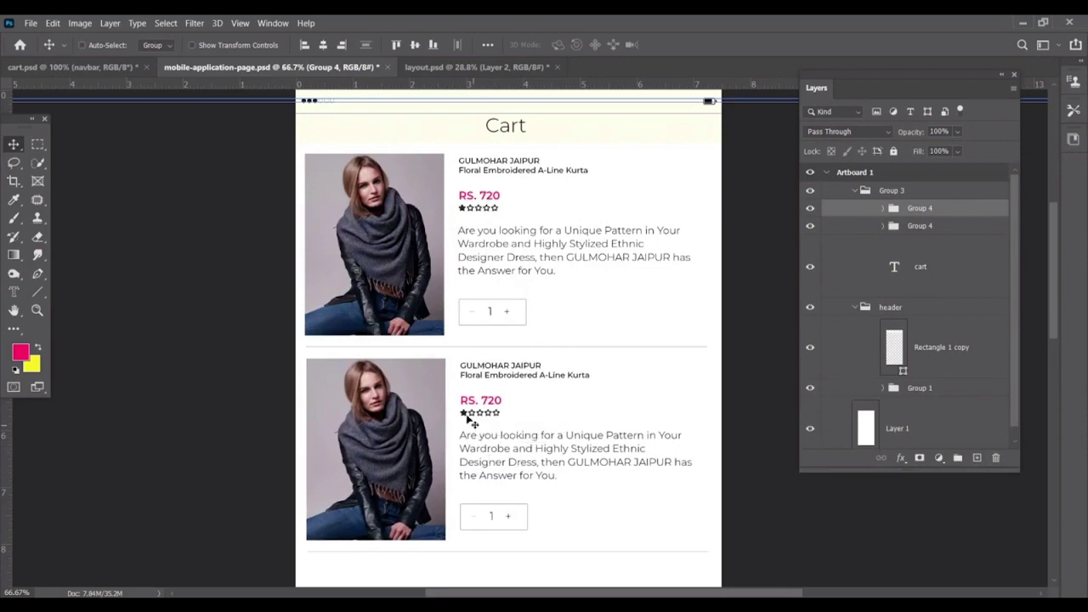
{"action": "scroll", "coordinate": [467, 418], "scroll_direction": "down", "scroll_amount": 2}
{"action": "scroll", "coordinate": [466, 417], "scroll_direction": "down", "scroll_amount": 3}
{"action": "scroll", "coordinate": [468, 418], "scroll_direction": "down", "scroll_amount": 2}
{"action": "scroll", "coordinate": [467, 417], "scroll_direction": "down", "scroll_amount": 1}
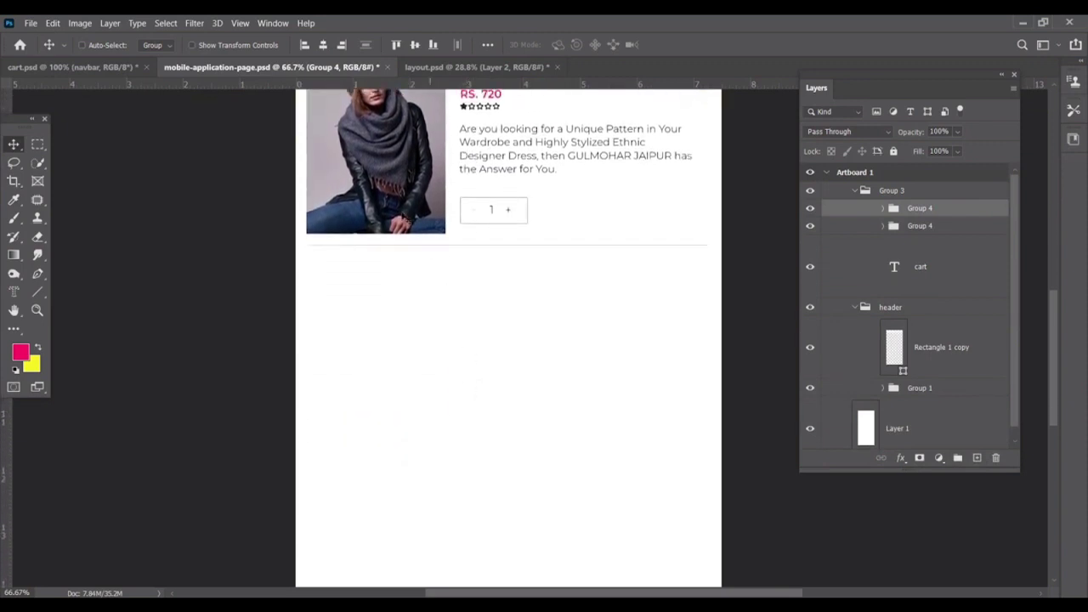
{"action": "left_click_drag", "start_coordinate": [409, 168], "coordinate": [409, 375]}
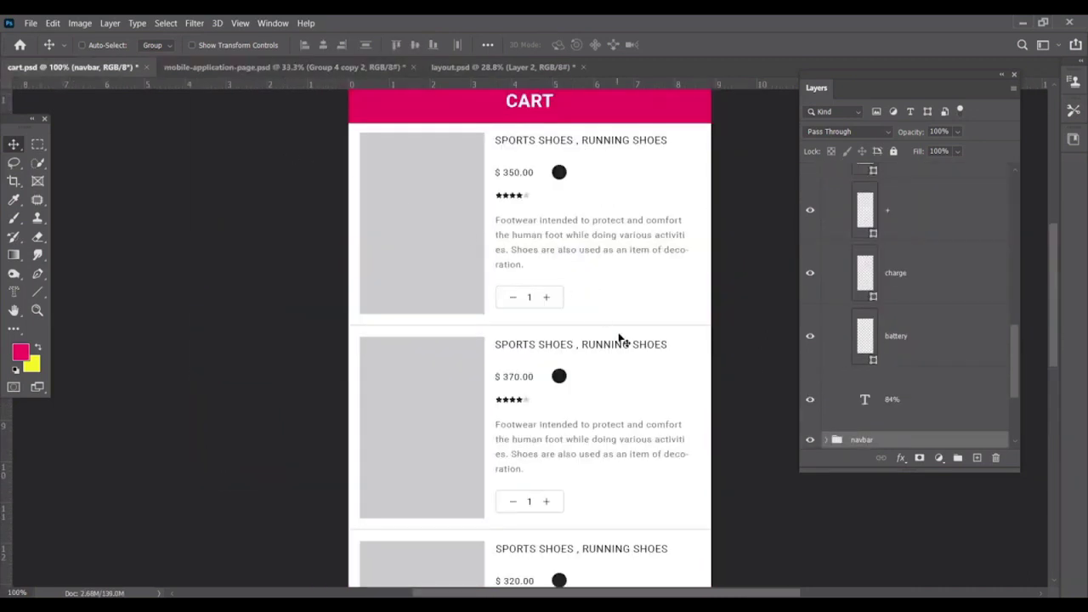
{"action": "scroll", "coordinate": [622, 340], "scroll_direction": "down", "scroll_amount": 3}
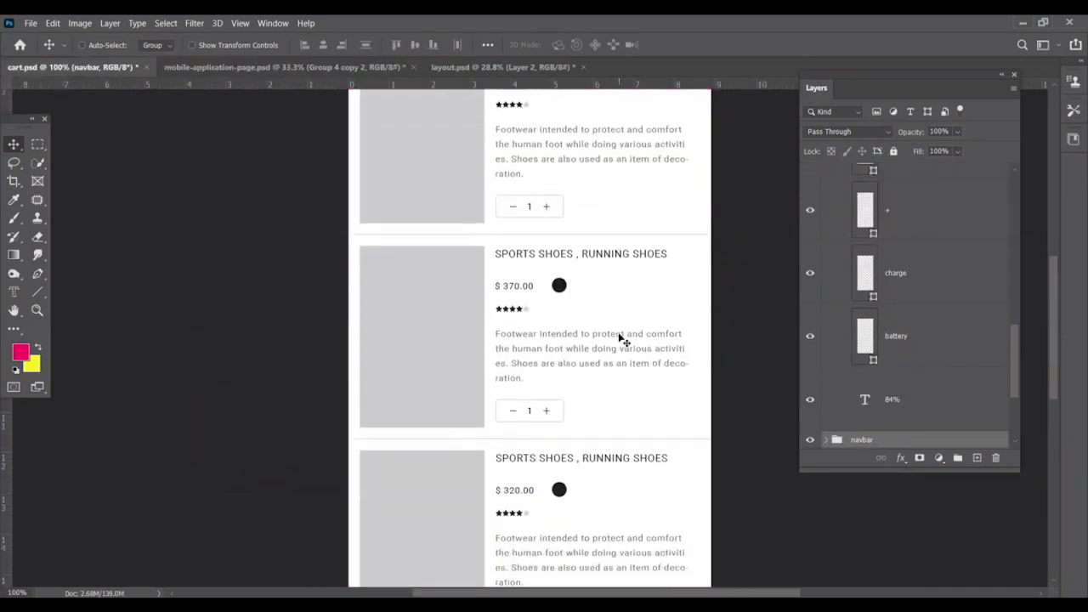
{"action": "scroll", "coordinate": [622, 340], "scroll_direction": "down", "scroll_amount": 3}
{"action": "scroll", "coordinate": [622, 340], "scroll_direction": "down", "scroll_amount": 2}
{"action": "scroll", "coordinate": [563, 402], "scroll_direction": "down", "scroll_amount": 2}
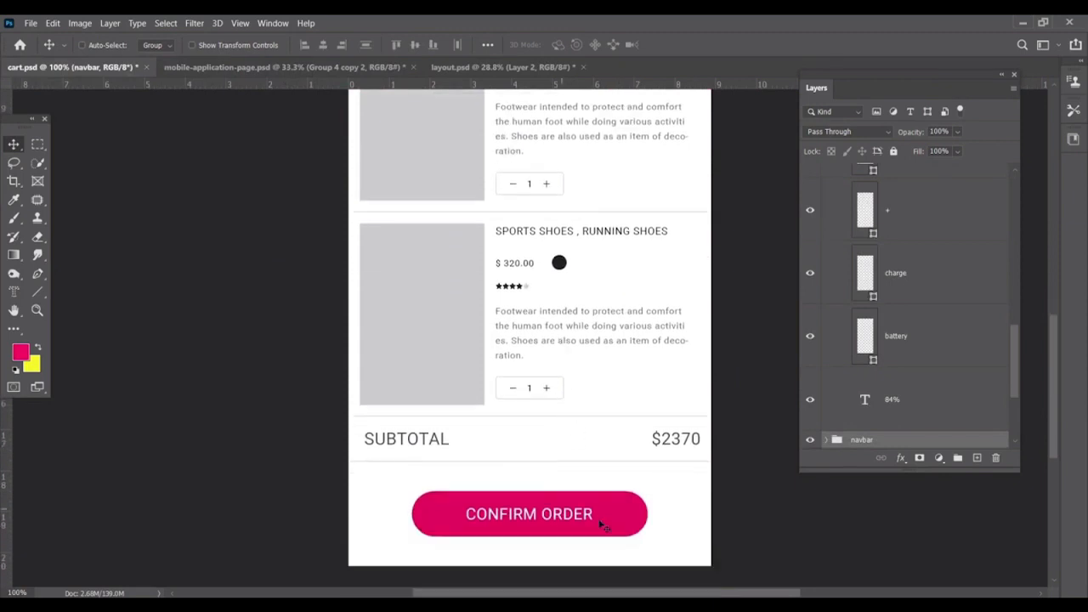
{"action": "left_click", "coordinate": [244, 68]}
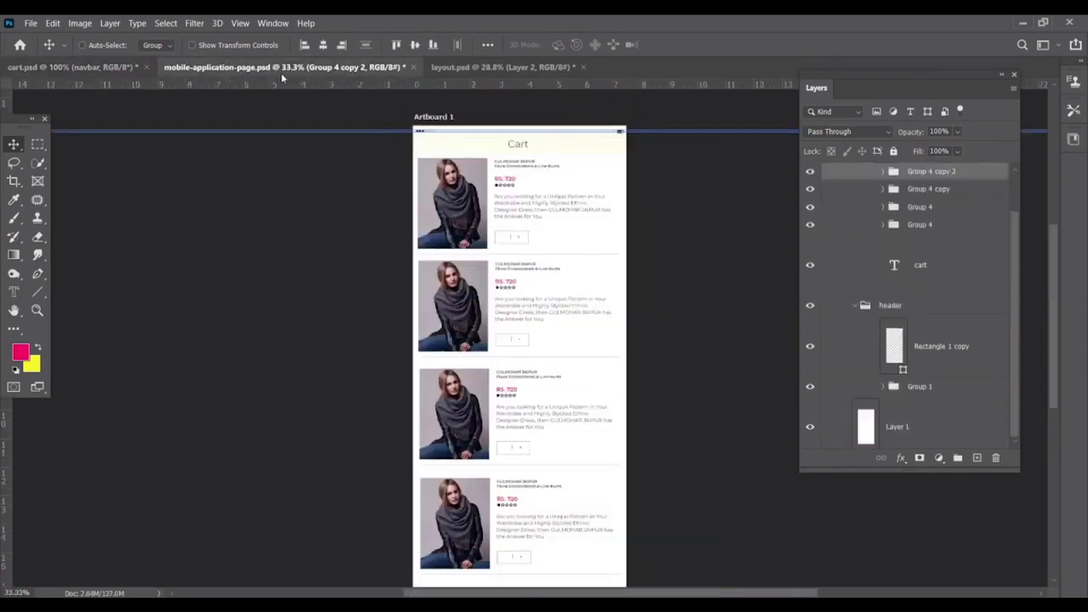
Hide Group 4 copy 2 so three kurta rows remain, and save.
{"action": "scroll", "coordinate": [502, 248], "scroll_direction": "down", "scroll_amount": 2}
{"action": "scroll", "coordinate": [502, 248], "scroll_direction": "down", "scroll_amount": 1}
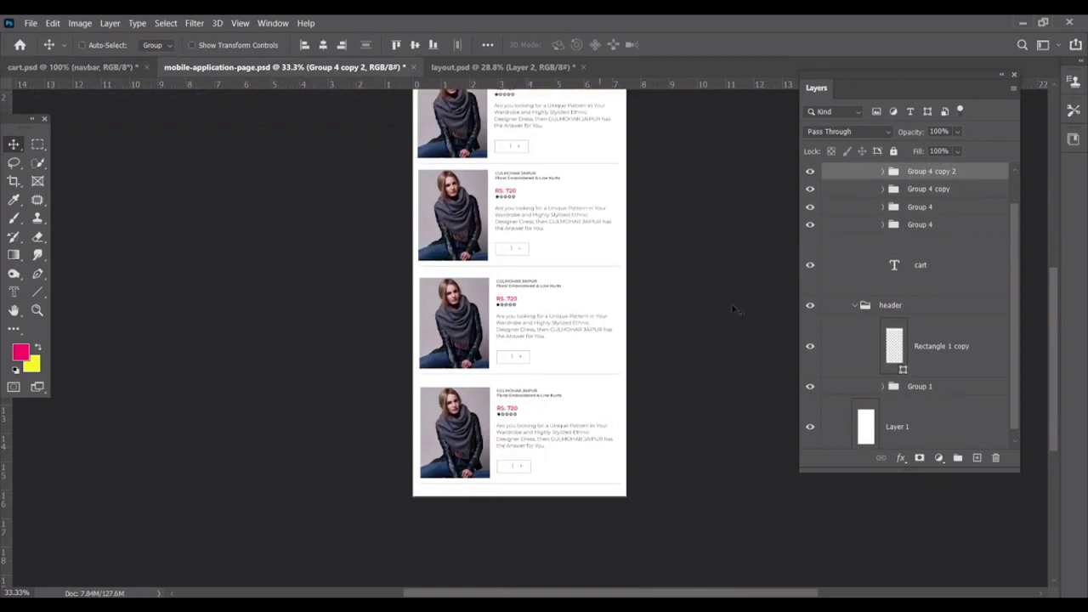
{"action": "left_click", "coordinate": [810, 172]}
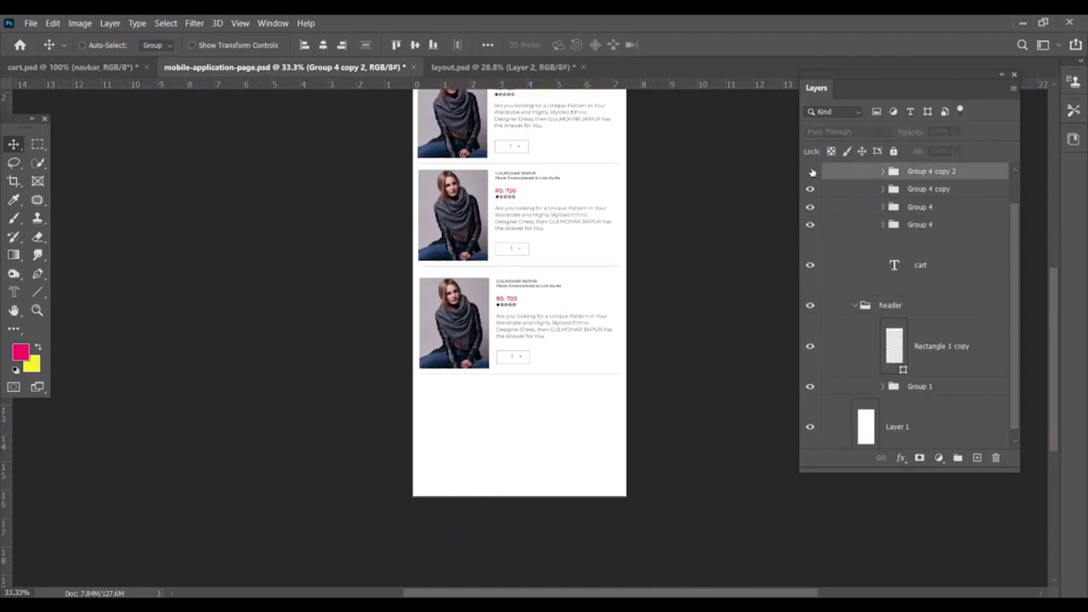
{"action": "key", "text": "ctrl+s"}
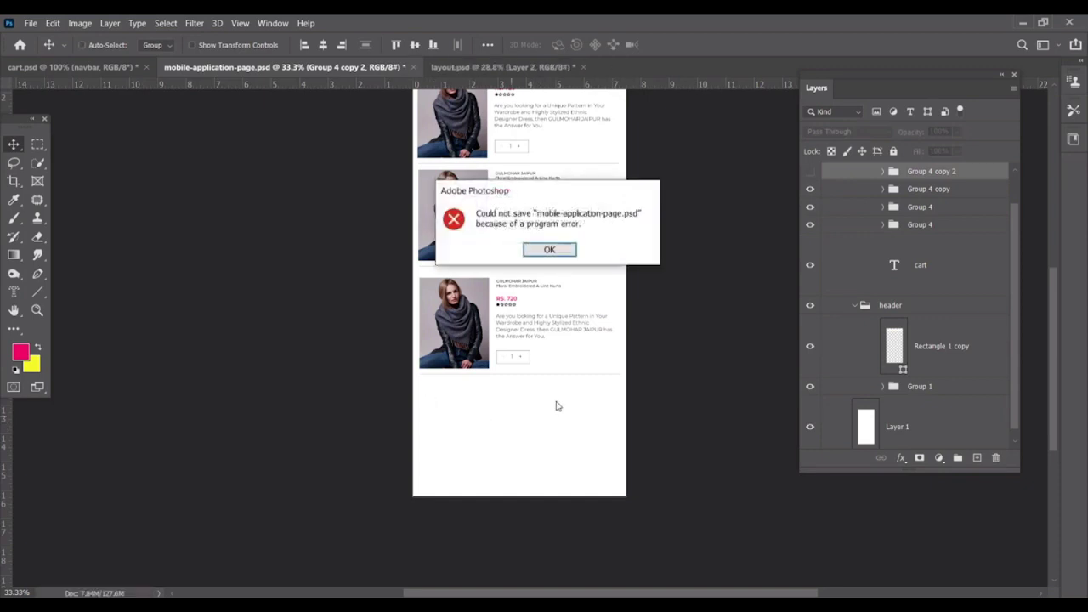
Dismiss the save error and create a new layer group, Group 6.
{"action": "left_click", "coordinate": [564, 252]}
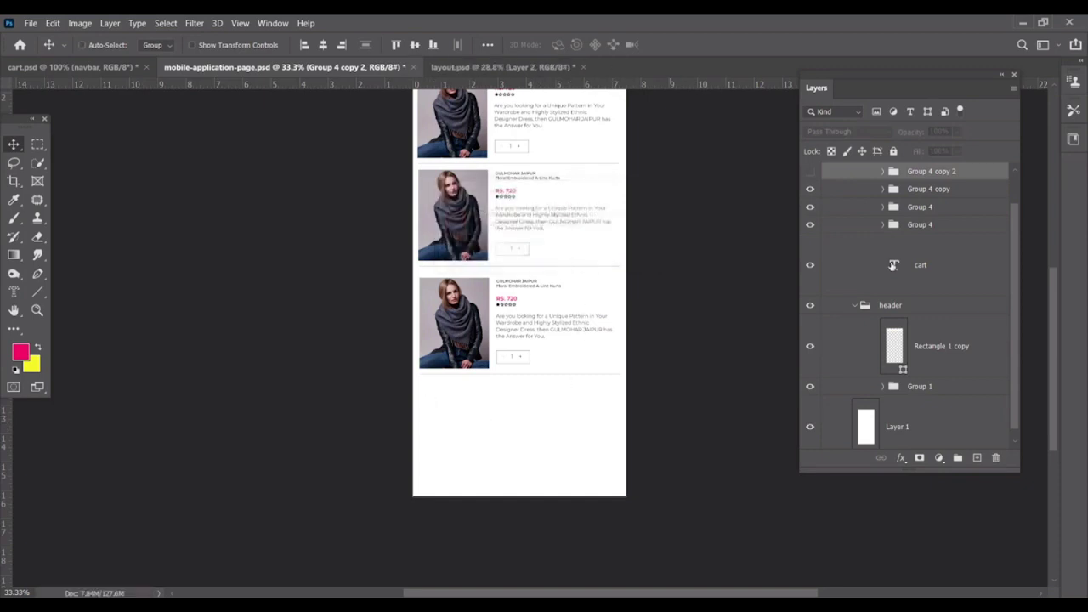
{"action": "left_click", "coordinate": [957, 457]}
{"action": "left_click", "coordinate": [105, 68]}
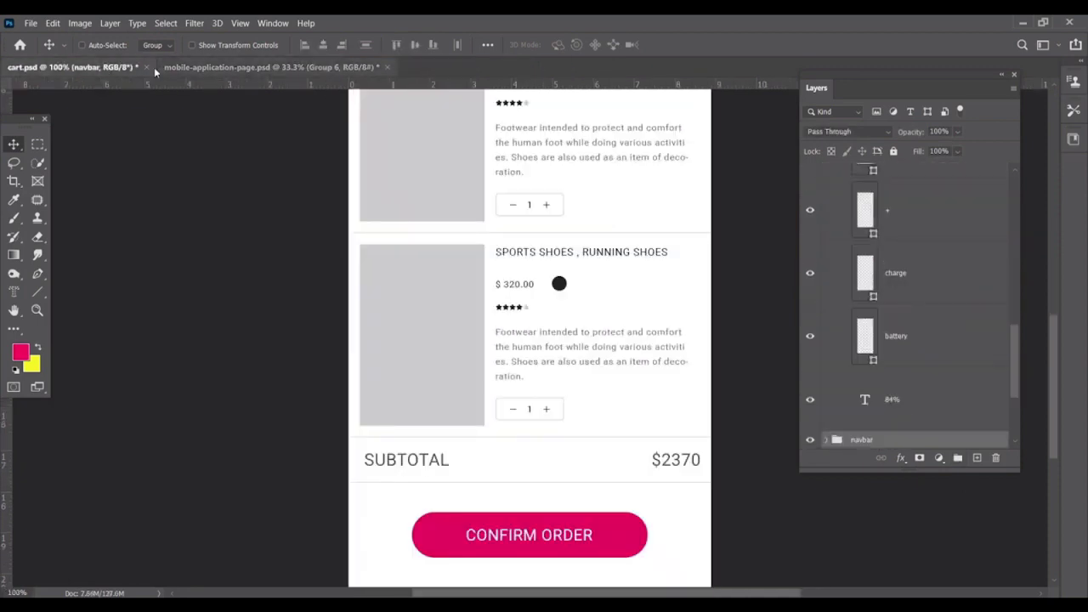
Draw a full-width horizontal line, Shape 2, below the third kurta row.
{"action": "left_click", "coordinate": [331, 67]}
{"action": "key", "text": "u"}
{"action": "scroll", "coordinate": [529, 384], "scroll_direction": "up", "scroll_amount": 1}
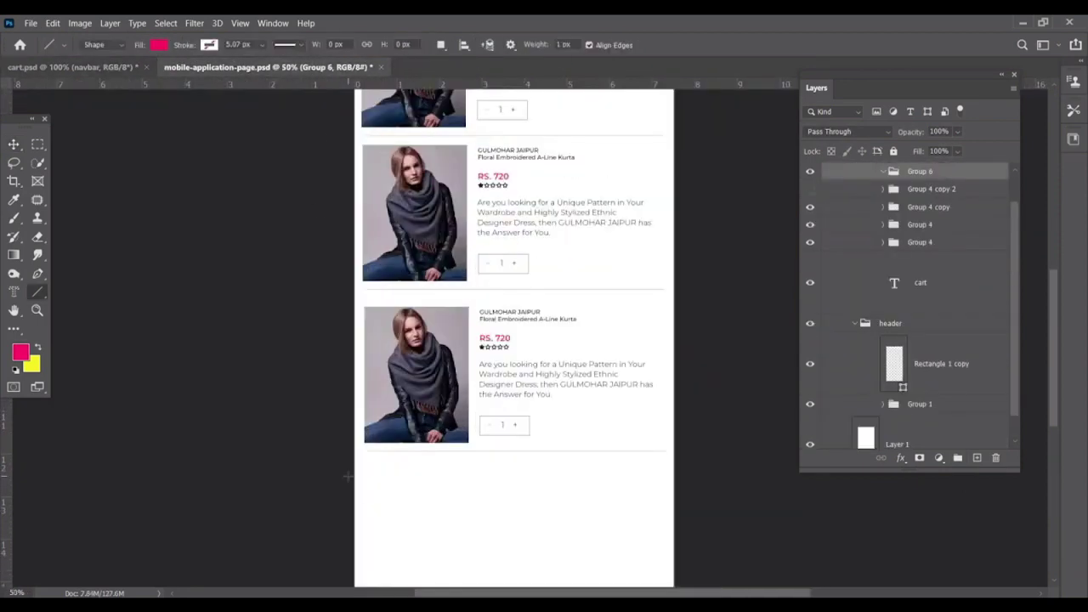
{"action": "left_click_drag", "start_coordinate": [367, 474], "coordinate": [664, 507]}
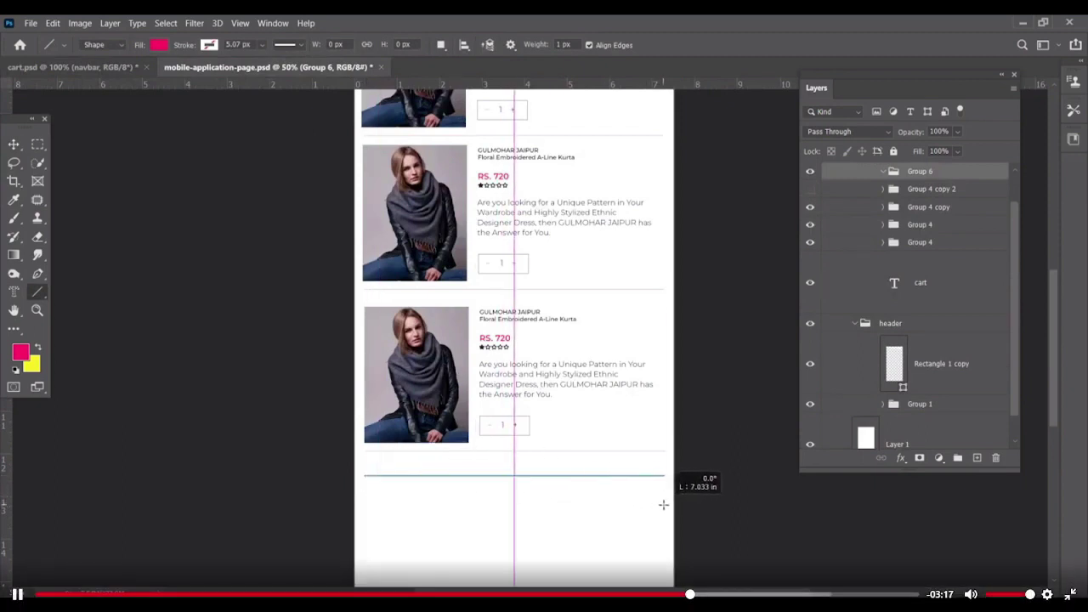
{"action": "left_click_drag", "start_coordinate": [664, 507], "coordinate": [662, 506]}
{"action": "left_click", "coordinate": [13, 146]}
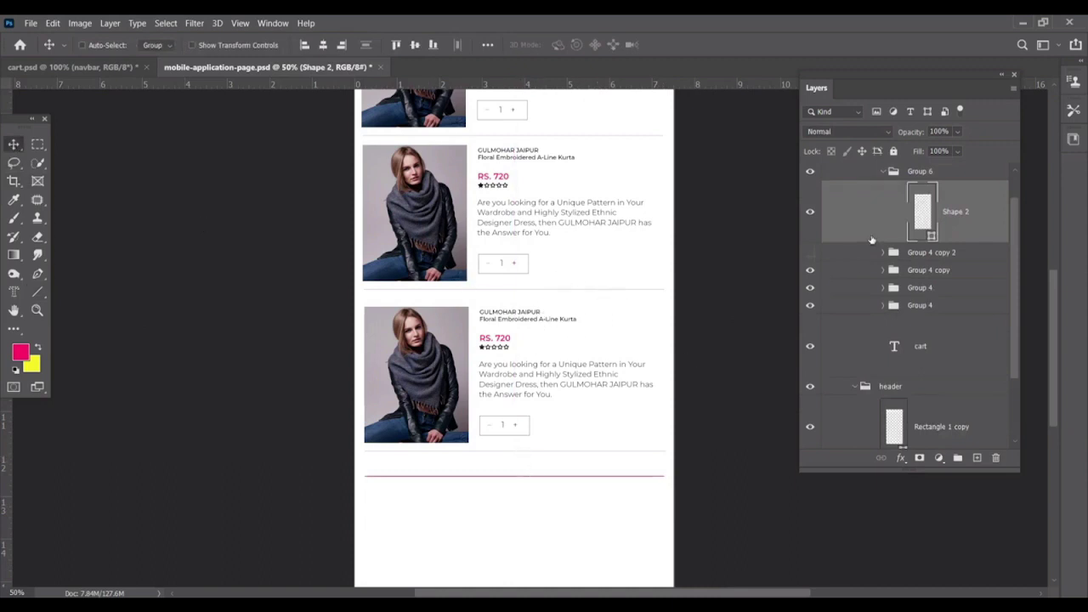
Set the divider line's fill to No Color and its stroke to dark grey.
{"action": "key", "text": "a"}
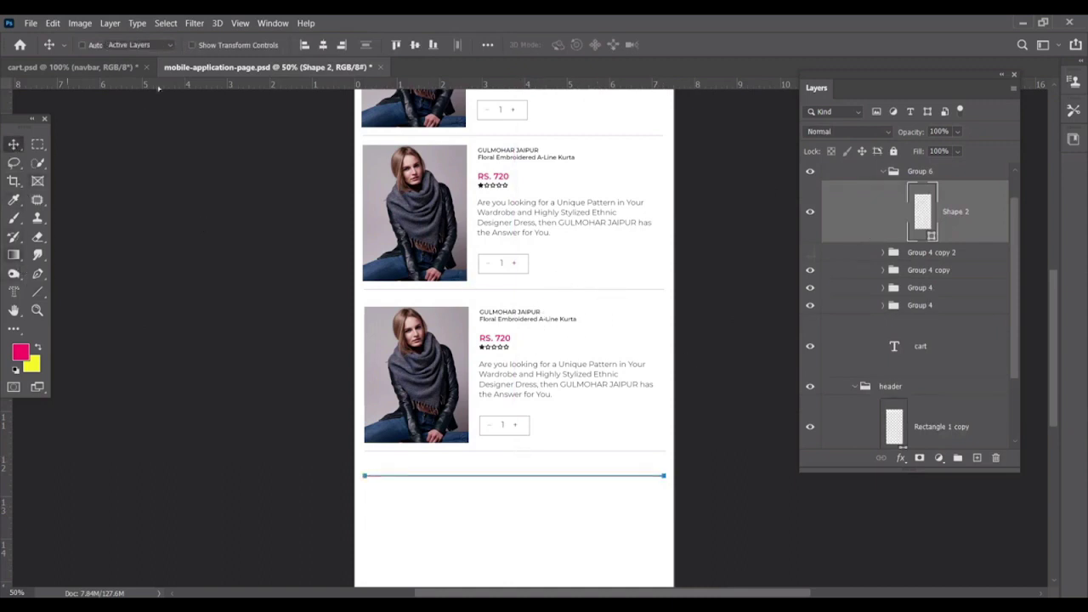
{"action": "left_click", "coordinate": [213, 46]}
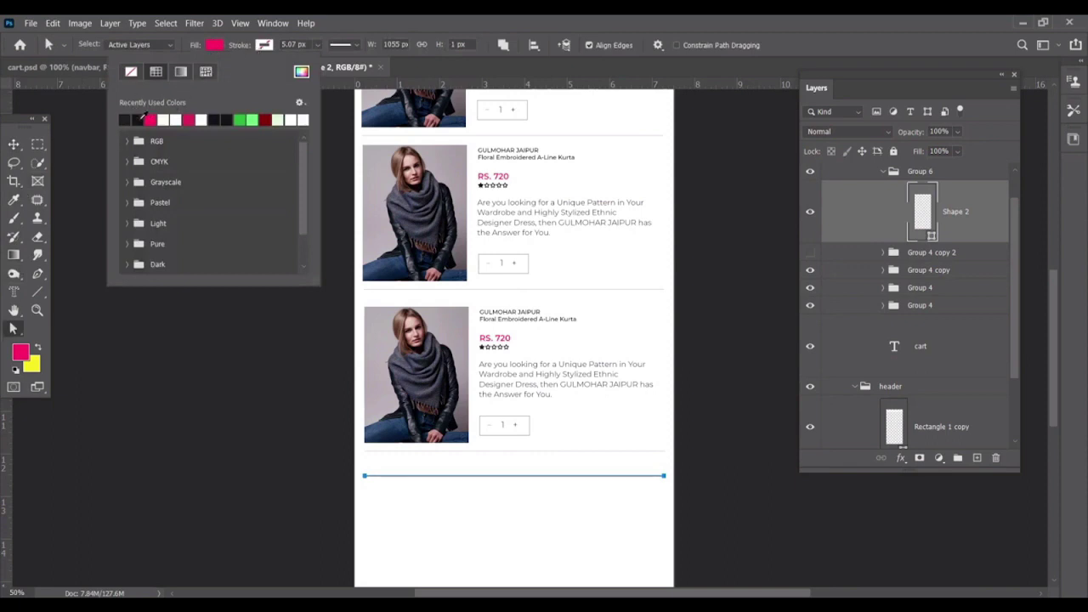
{"action": "left_click", "coordinate": [139, 119]}
{"action": "left_click", "coordinate": [14, 145]}
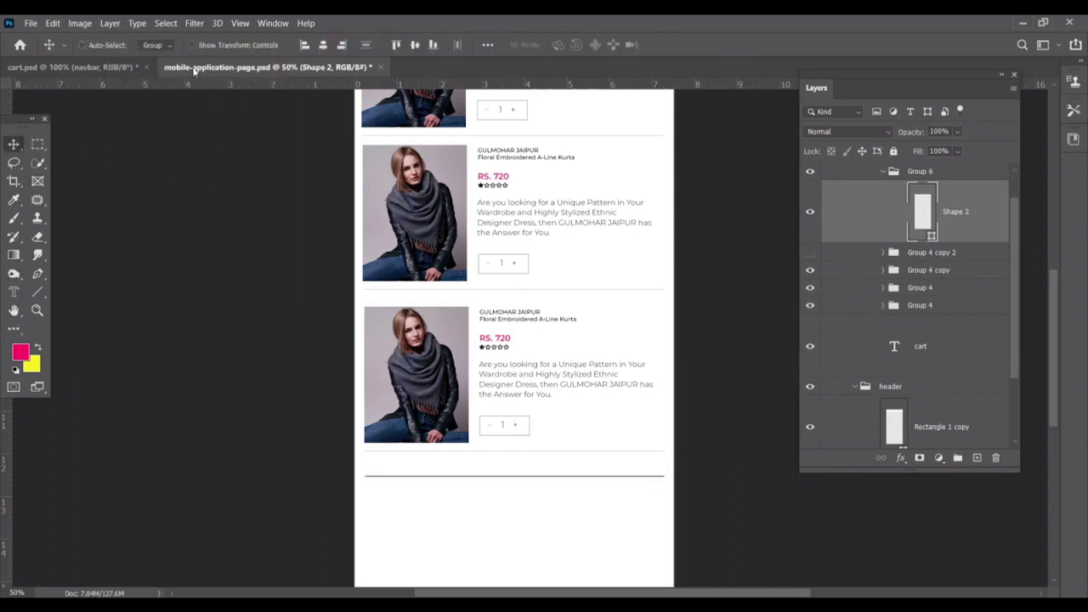
{"action": "key", "text": "a"}
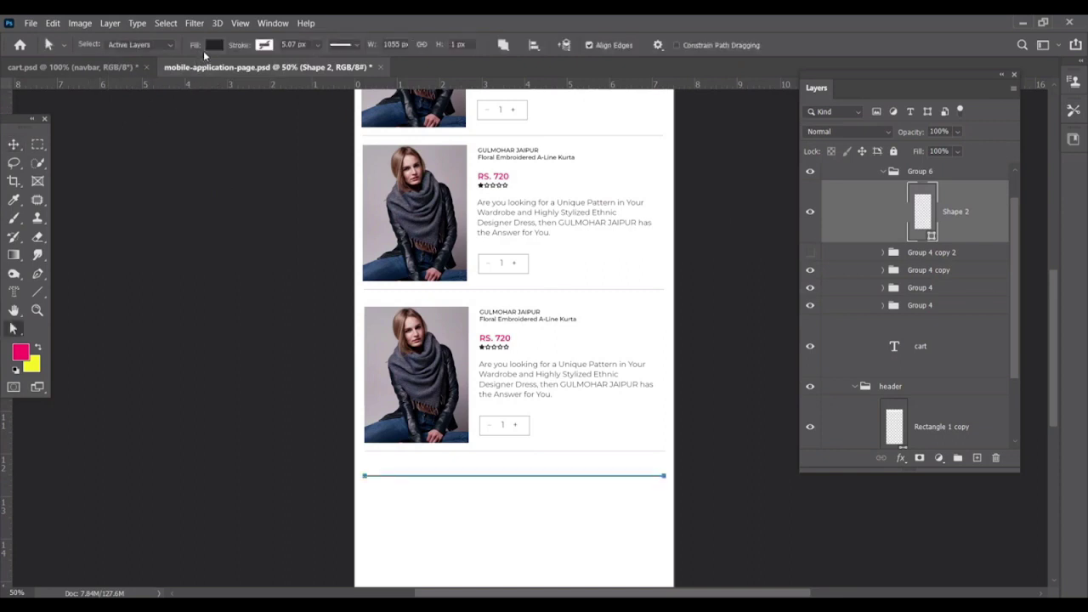
{"action": "left_click", "coordinate": [210, 45]}
{"action": "left_click", "coordinate": [131, 72]}
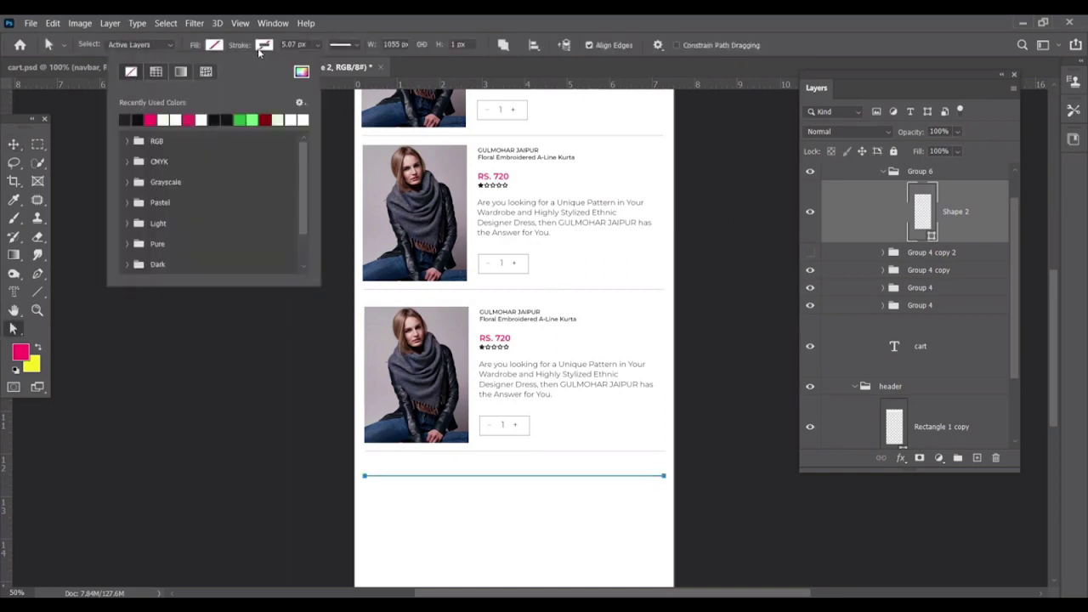
{"action": "left_click", "coordinate": [262, 47]}
{"action": "left_click", "coordinate": [178, 120]}
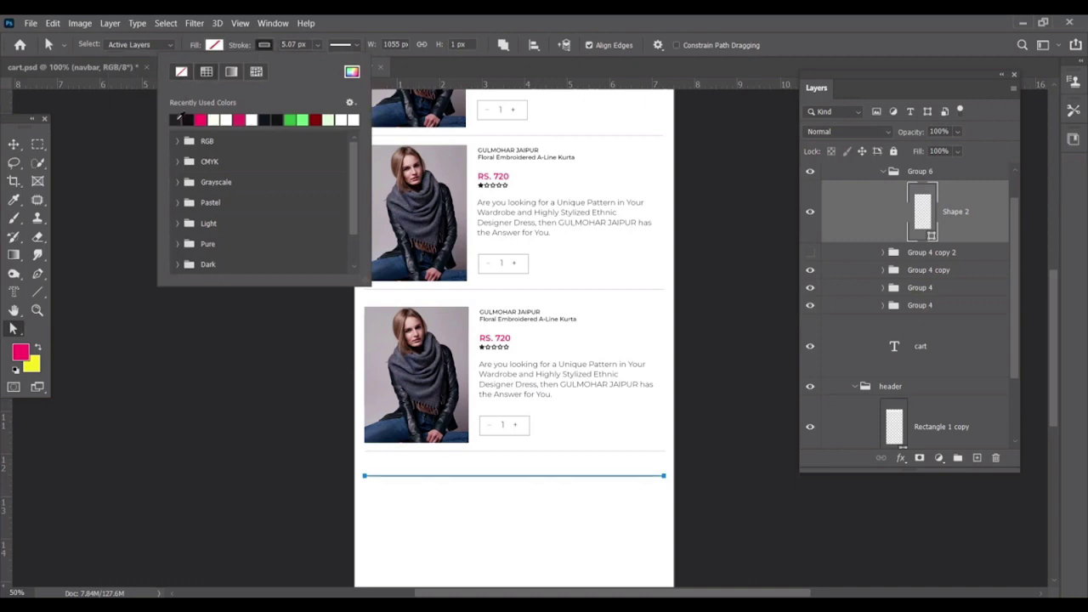
{"action": "key", "text": "Escape"}
{"action": "left_click", "coordinate": [14, 144]}
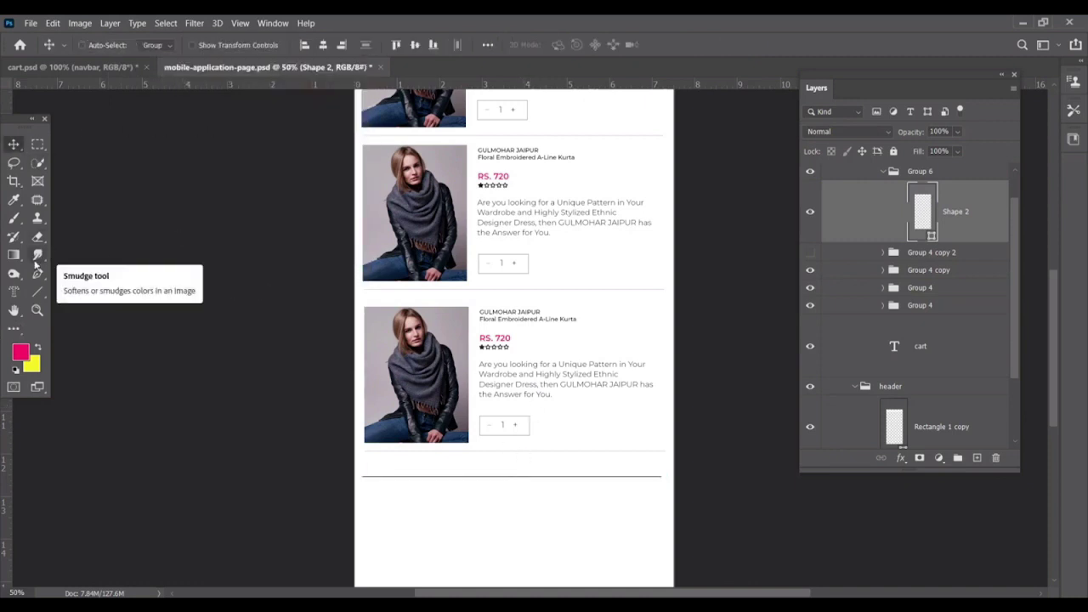
Check the divider line's stroke width in the options bar.
{"action": "key", "text": "a"}
{"action": "left_click", "coordinate": [319, 47]}
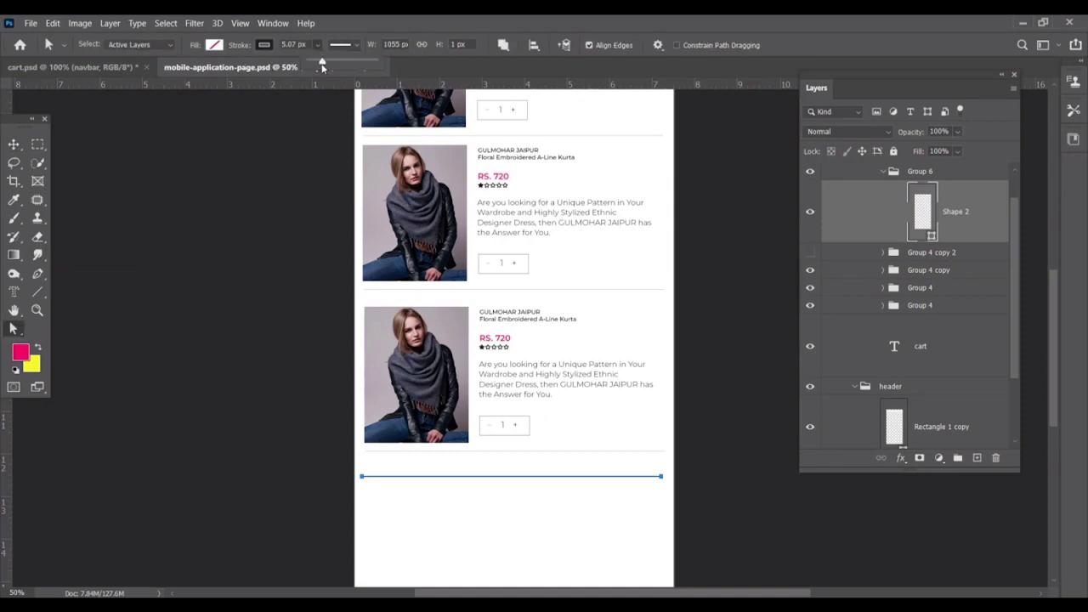
{"action": "left_click", "coordinate": [17, 144]}
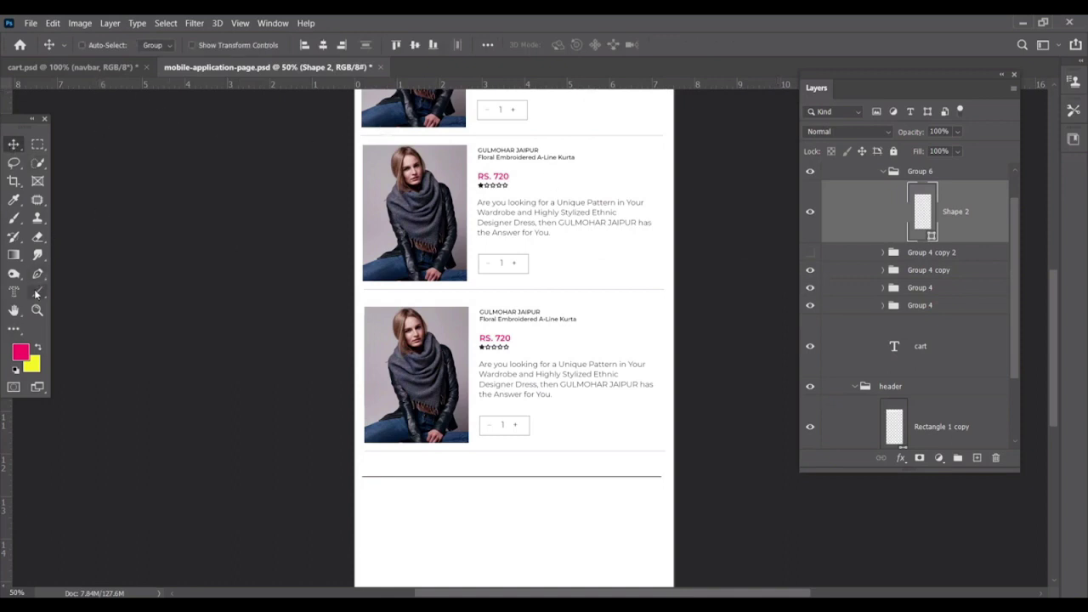
Add a 'subtotal' text label above the divider line.
{"action": "key", "text": "t"}
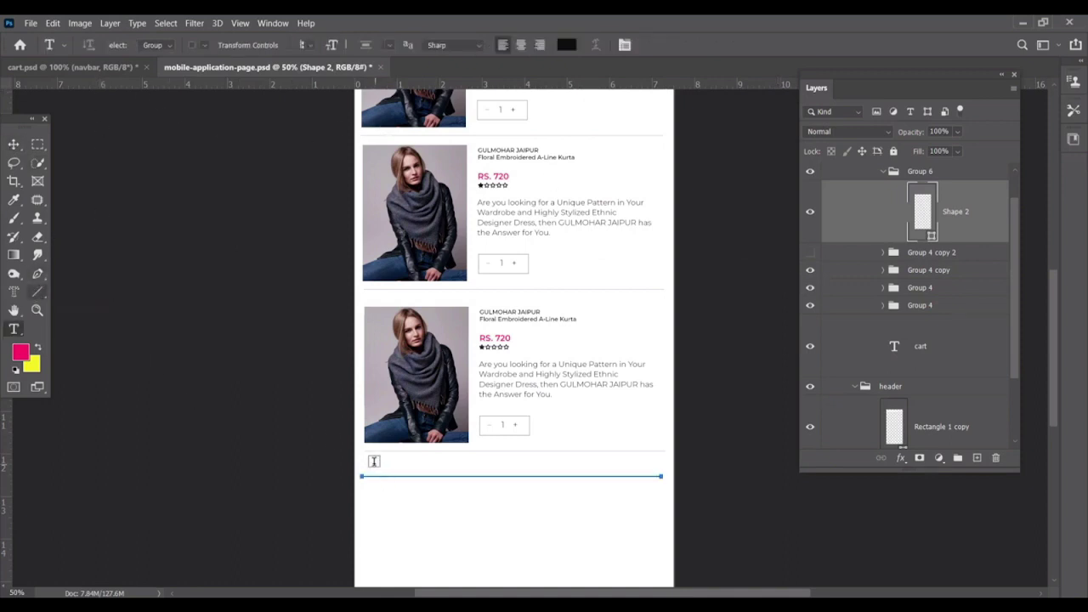
{"action": "left_click", "coordinate": [374, 463]}
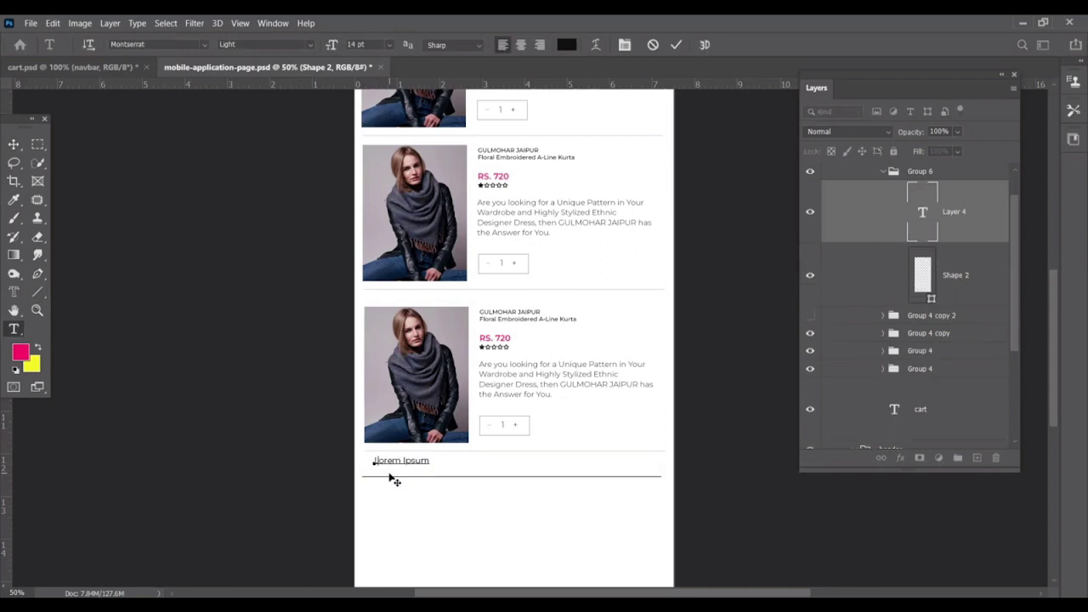
{"action": "type", "text": "subtotal"}
{"action": "key", "text": "ctrl+Return"}
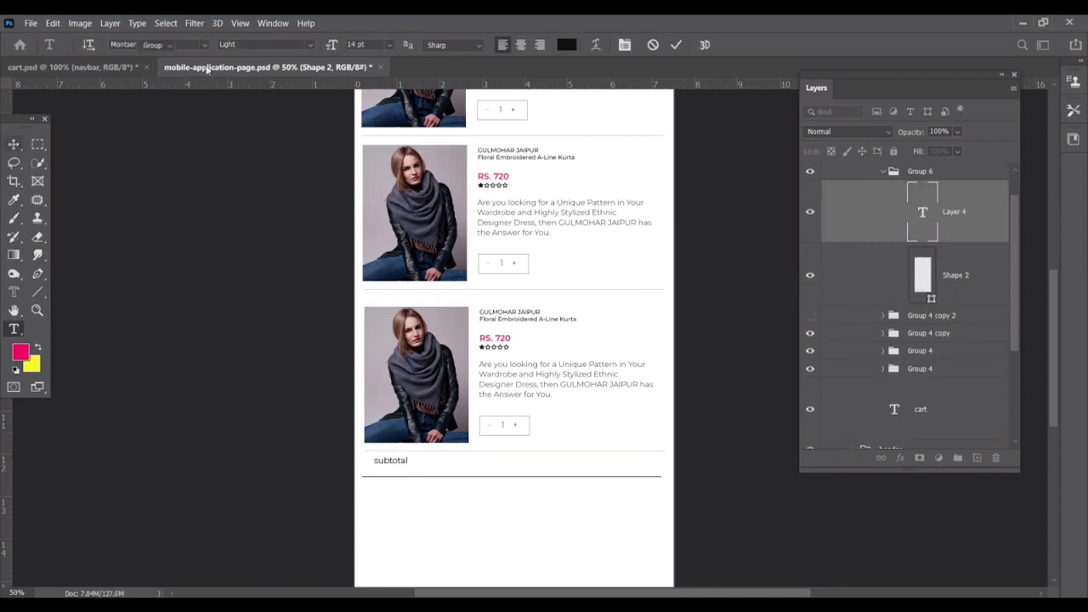
Dock the Character panel beside Layers and set the subtotal text to All Caps.
{"action": "left_click", "coordinate": [274, 24]}
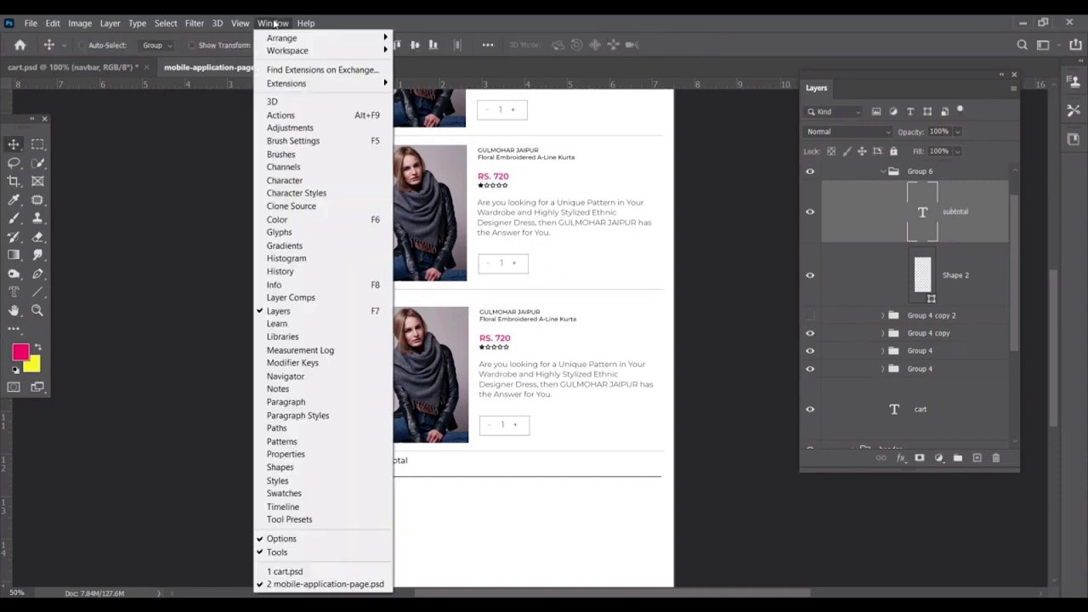
{"action": "left_click", "coordinate": [272, 181]}
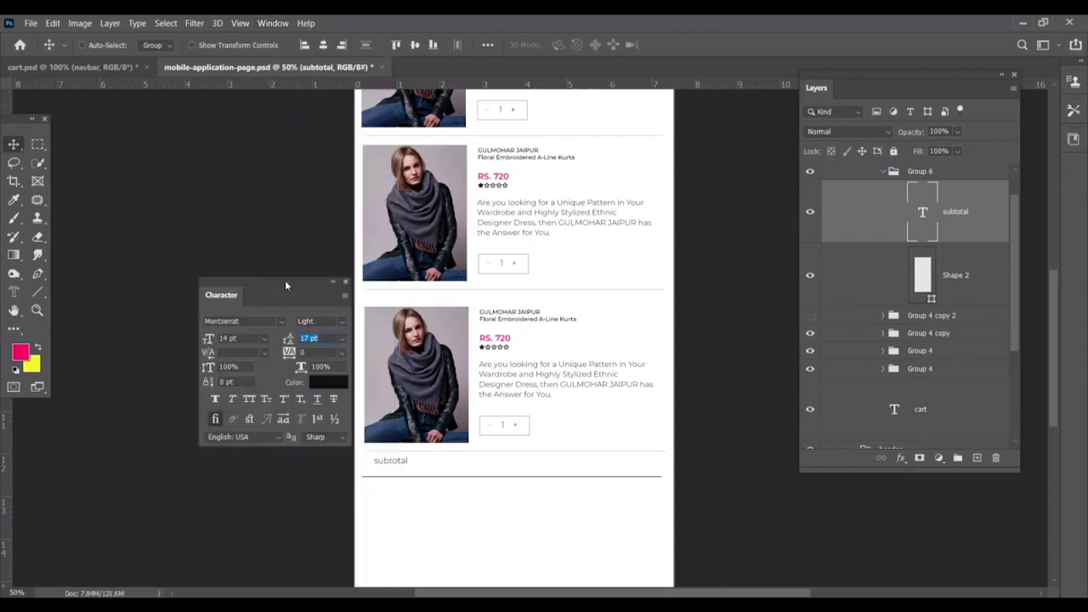
{"action": "left_click_drag", "start_coordinate": [286, 286], "coordinate": [784, 249]}
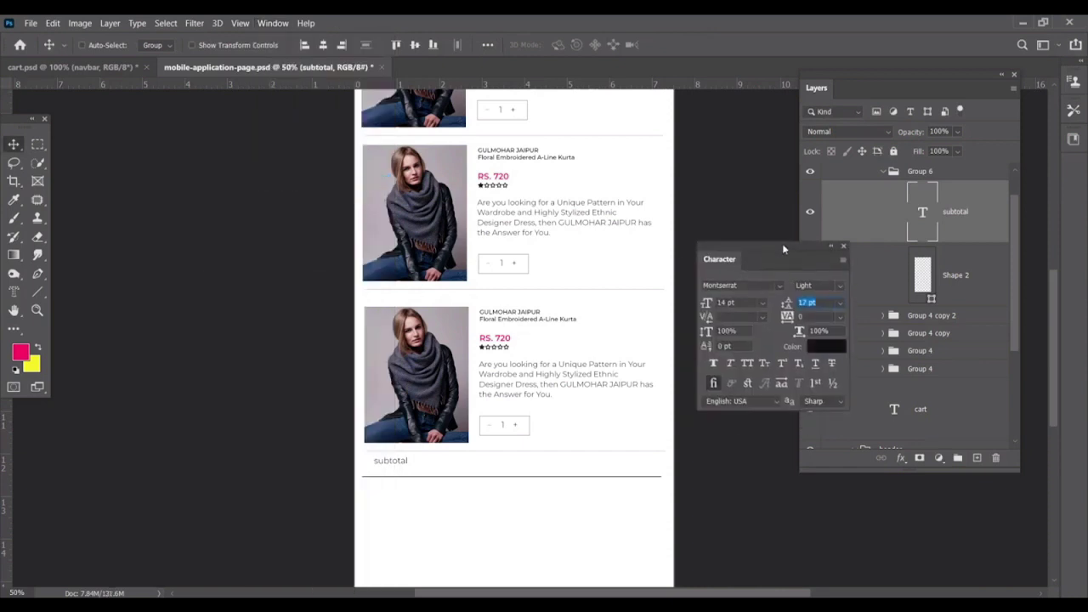
{"action": "left_click", "coordinate": [749, 364]}
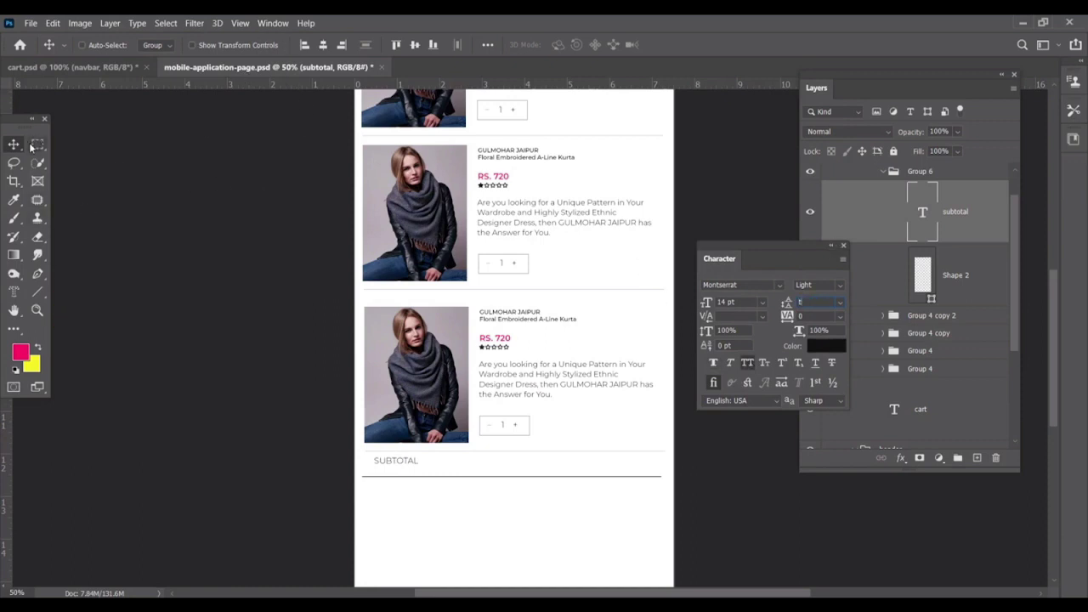
{"action": "key", "text": "Return"}
{"action": "left_click", "coordinate": [546, 265]}
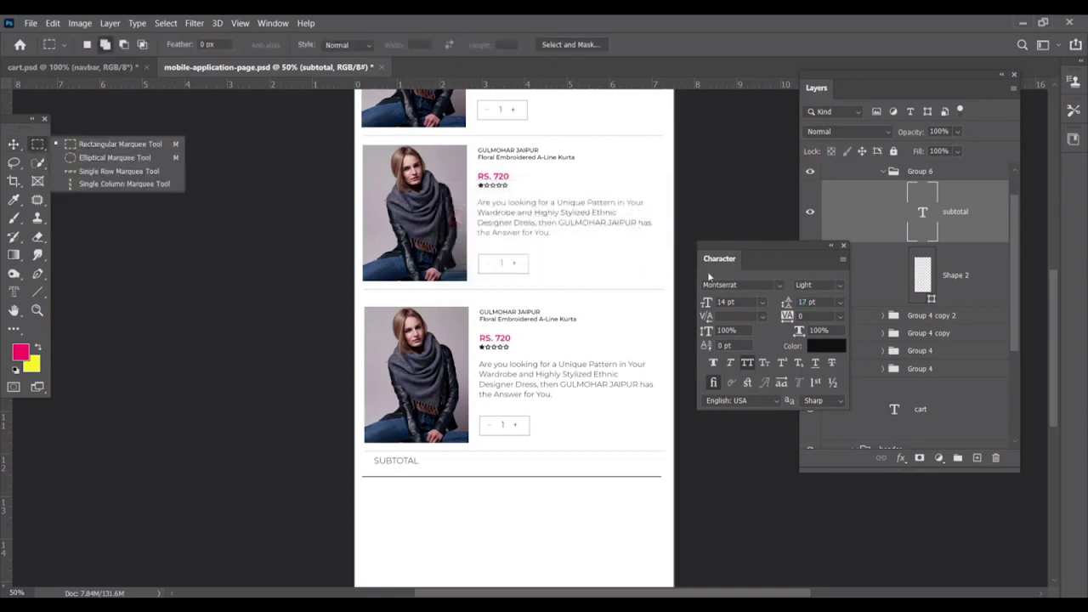
{"action": "left_click", "coordinate": [947, 238]}
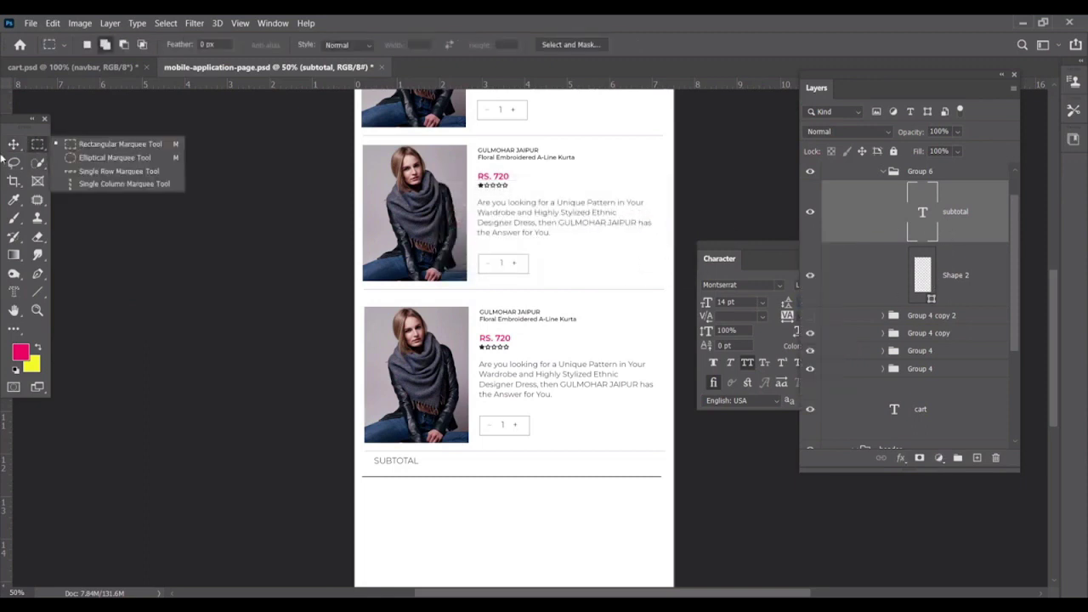
{"action": "left_click", "coordinate": [13, 145]}
Change SUBTOTAL's font style to Montserrat Bold.
{"action": "key", "text": "t"}
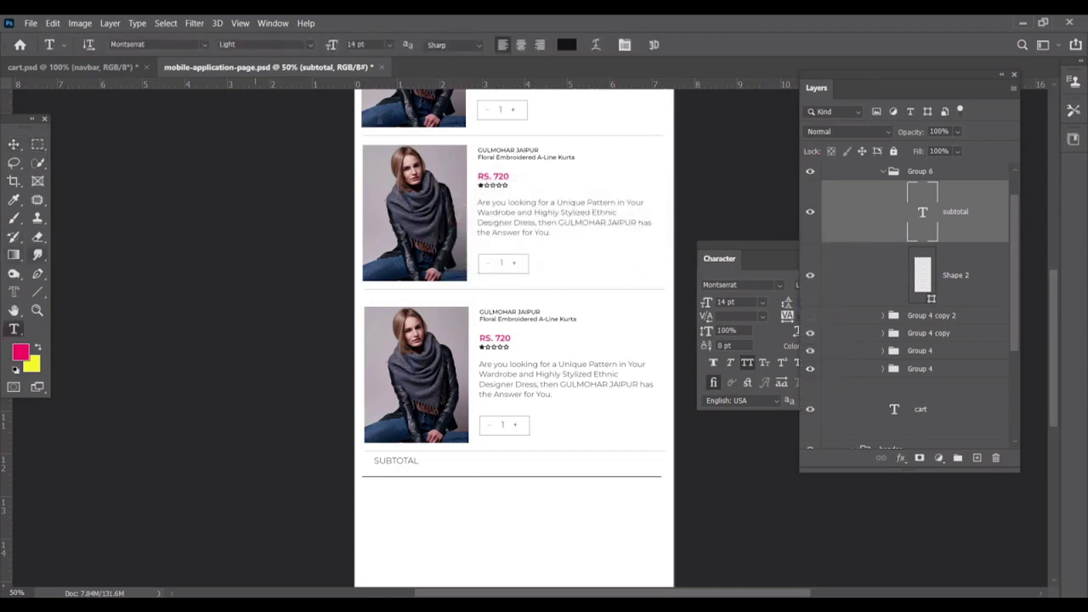
{"action": "left_click", "coordinate": [309, 48]}
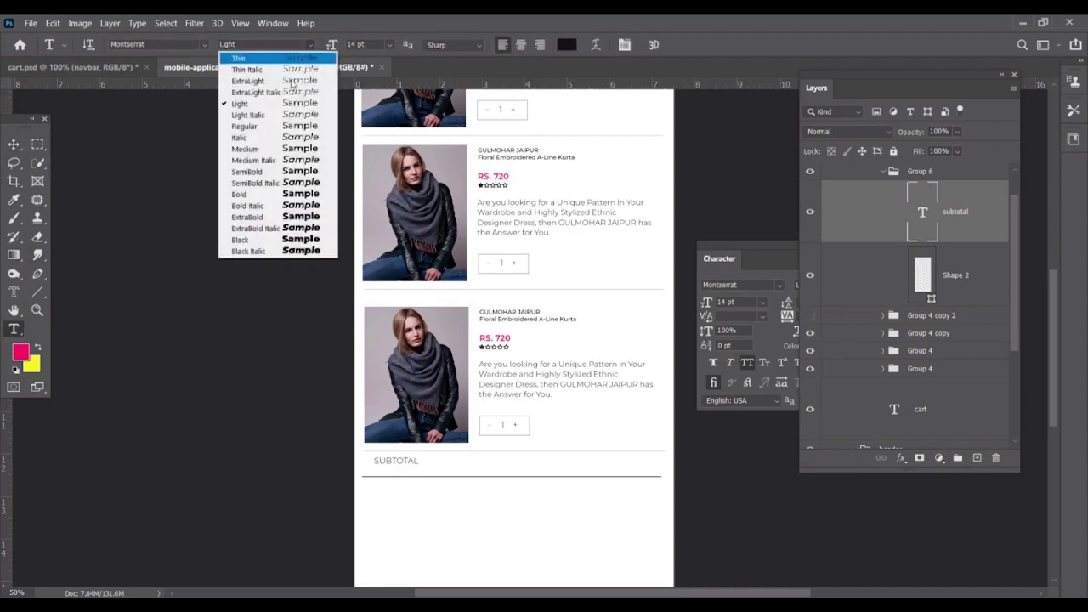
{"action": "left_click", "coordinate": [252, 171]}
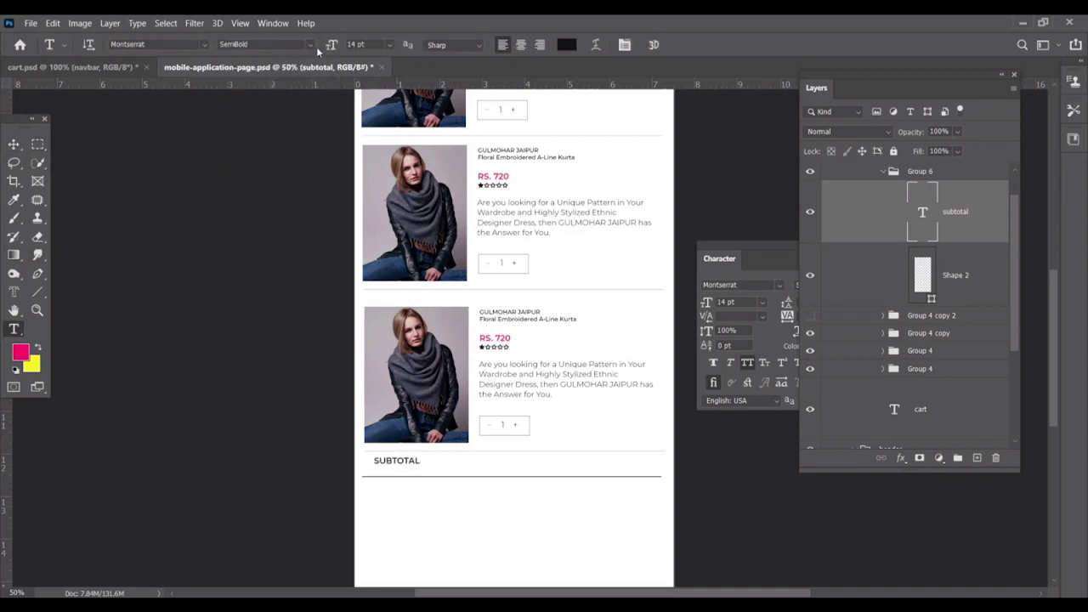
{"action": "left_click", "coordinate": [308, 45]}
{"action": "left_click", "coordinate": [262, 194]}
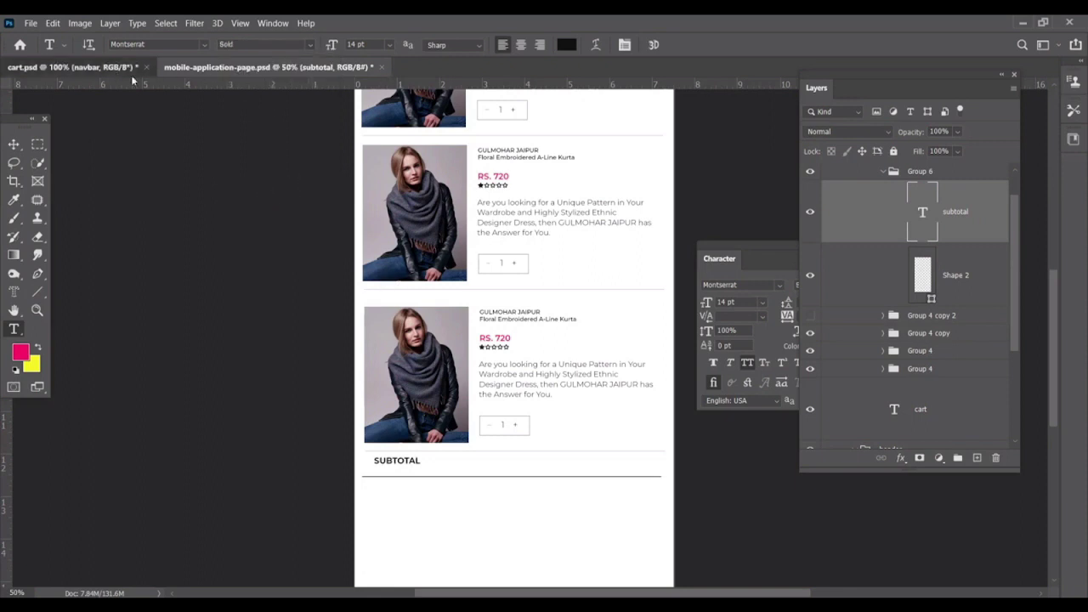
{"action": "left_click", "coordinate": [81, 66]}
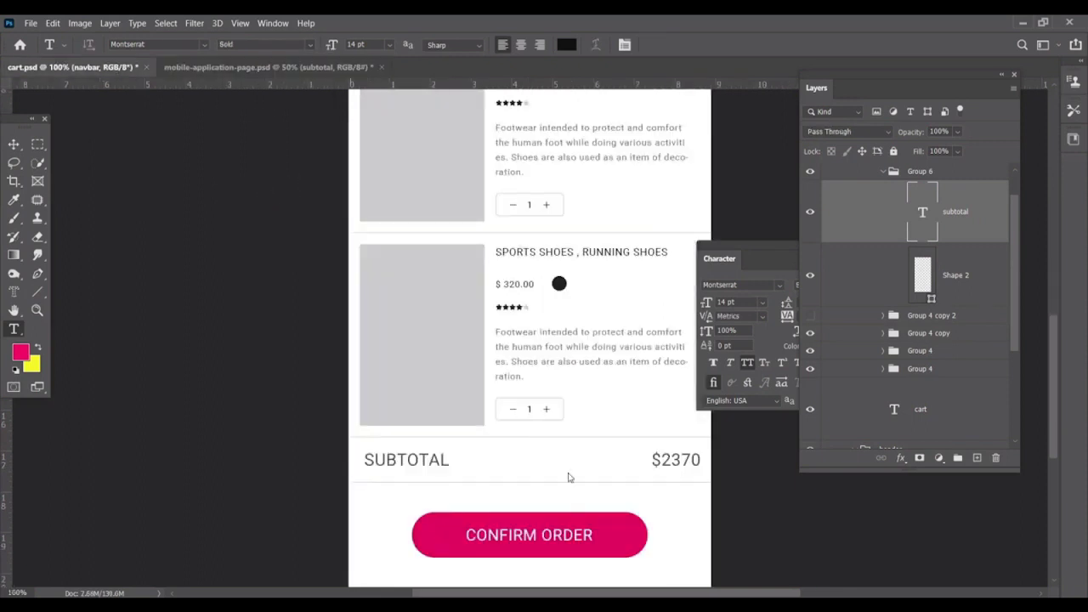
Enlarge SUBTOTAL to 18 pt and nudge it slightly left and down.
{"action": "left_click", "coordinate": [242, 72]}
{"action": "left_click_drag", "start_coordinate": [331, 49], "coordinate": [337, 51]}
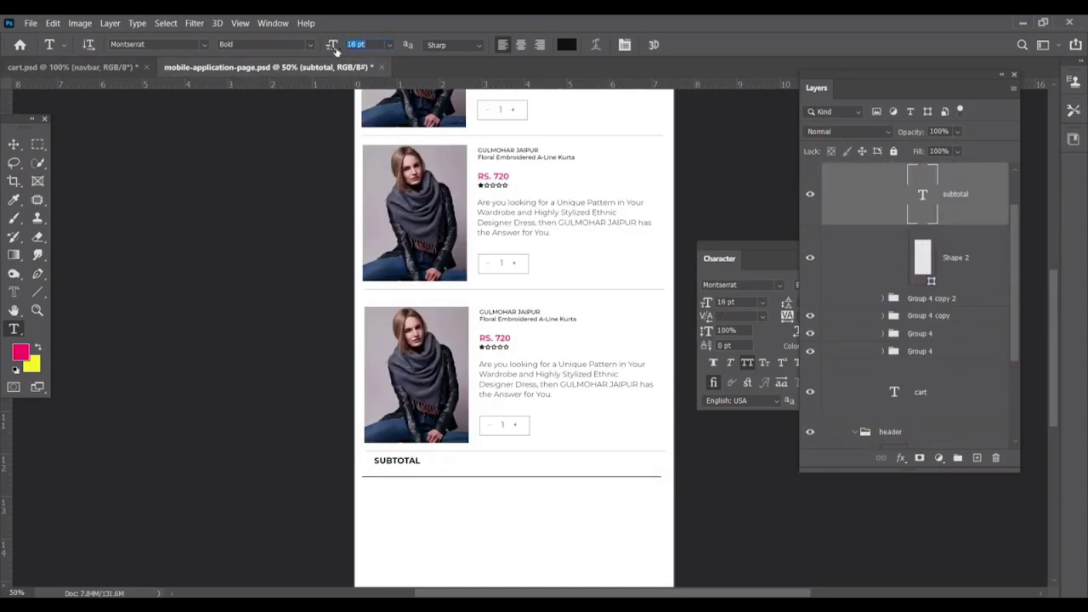
{"action": "key", "text": "v"}
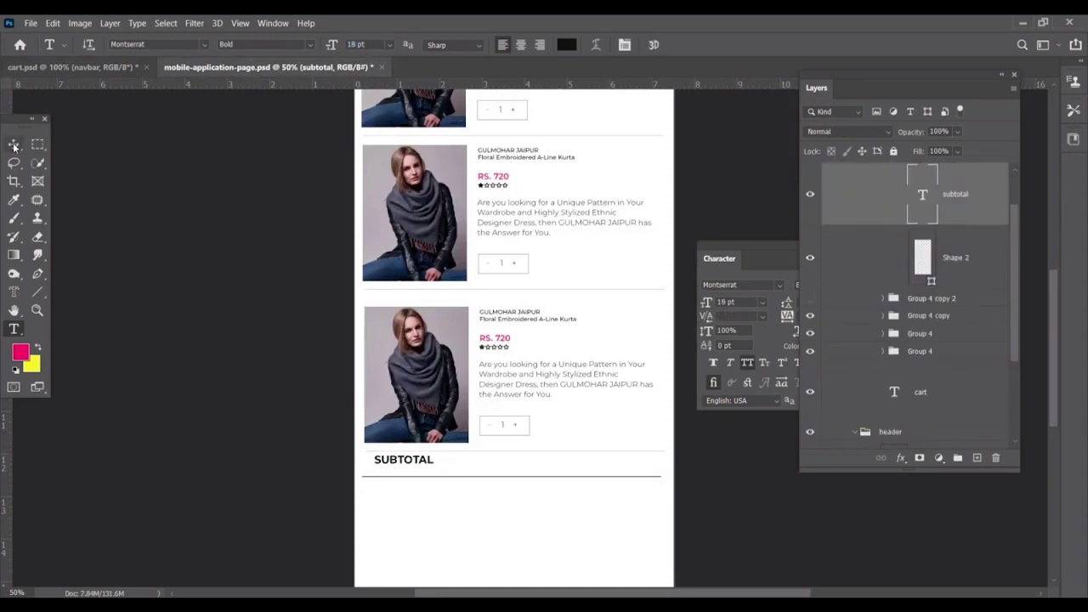
{"action": "left_click_drag", "start_coordinate": [410, 461], "coordinate": [404, 463]}
{"action": "left_click", "coordinate": [113, 68]}
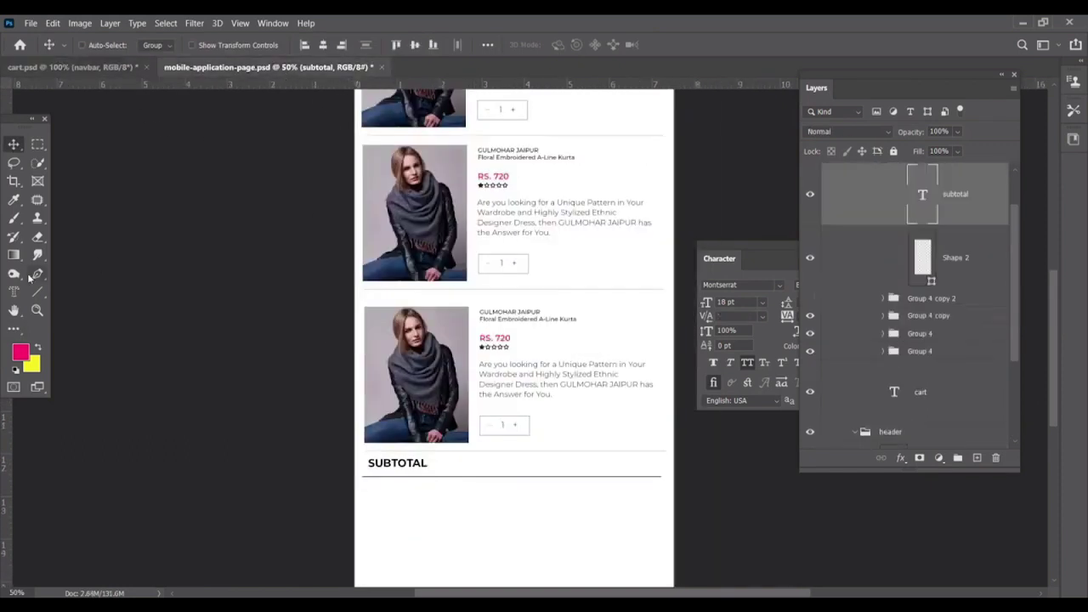
Append the price 'RS. 2100' to the SUBTOTAL line and save the document.
{"action": "key", "text": "t"}
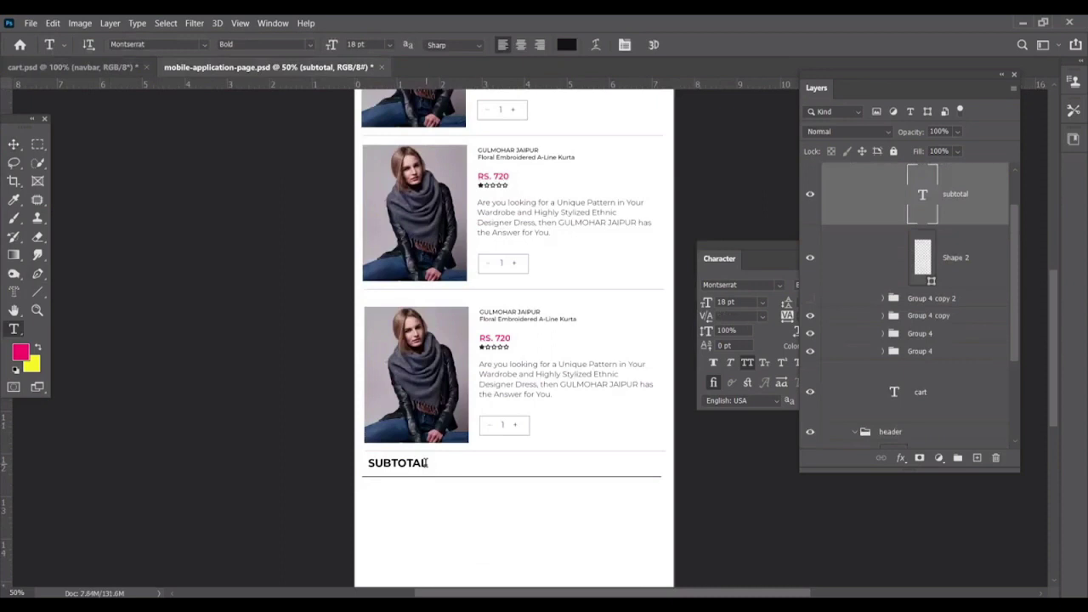
{"action": "left_click", "coordinate": [427, 462]}
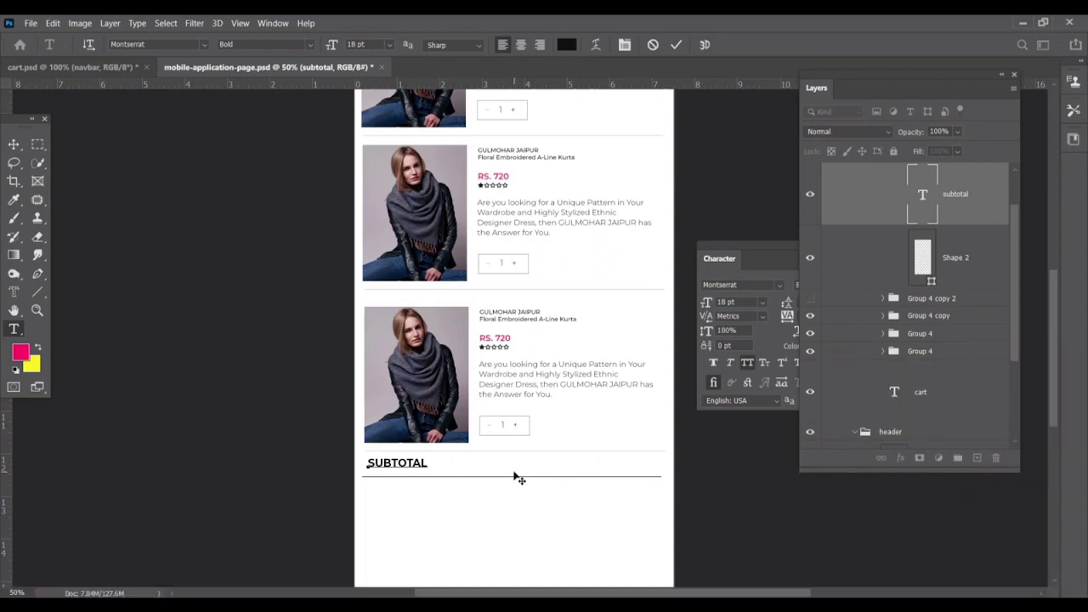
{"action": "type", "text": " R"}
{"action": "type", "text": "S."}
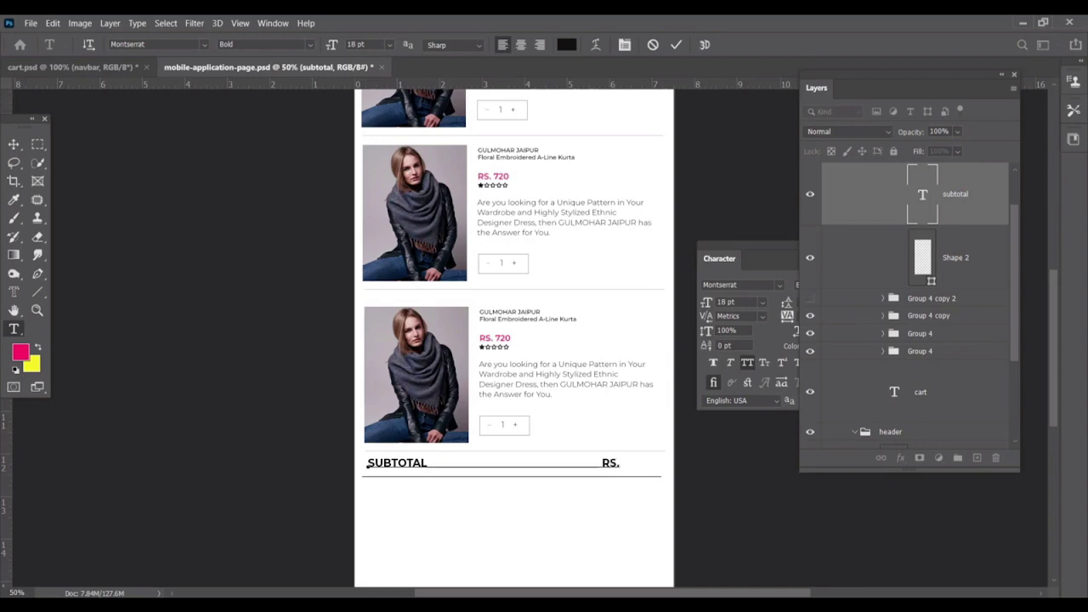
{"action": "type", "text": " 2"}
{"action": "type", "text": "10"}
{"action": "left_click", "coordinate": [13, 145]}
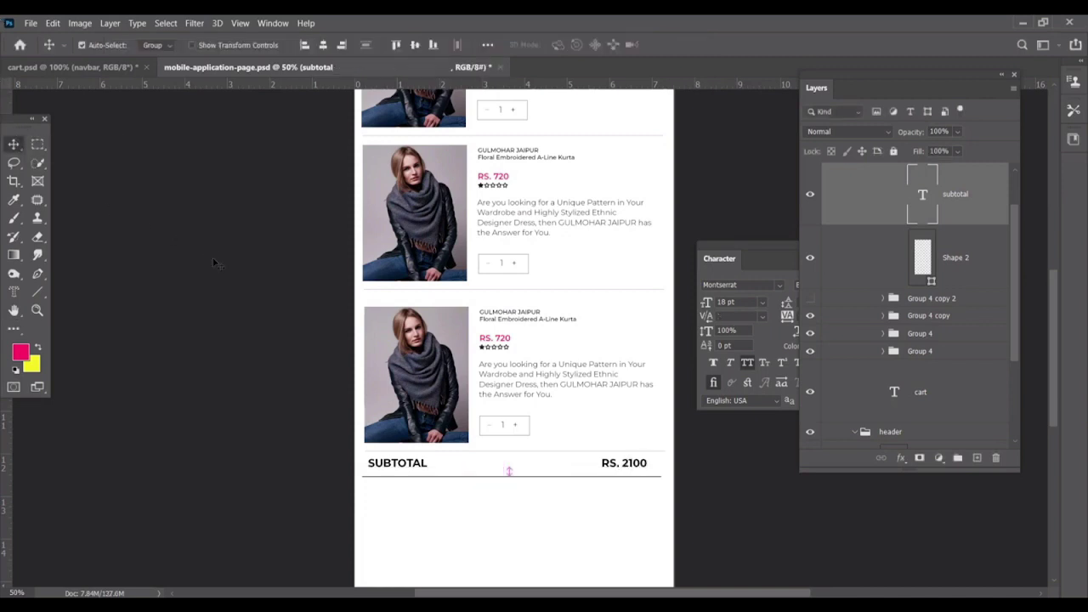
{"action": "key", "text": "ctrl+s"}
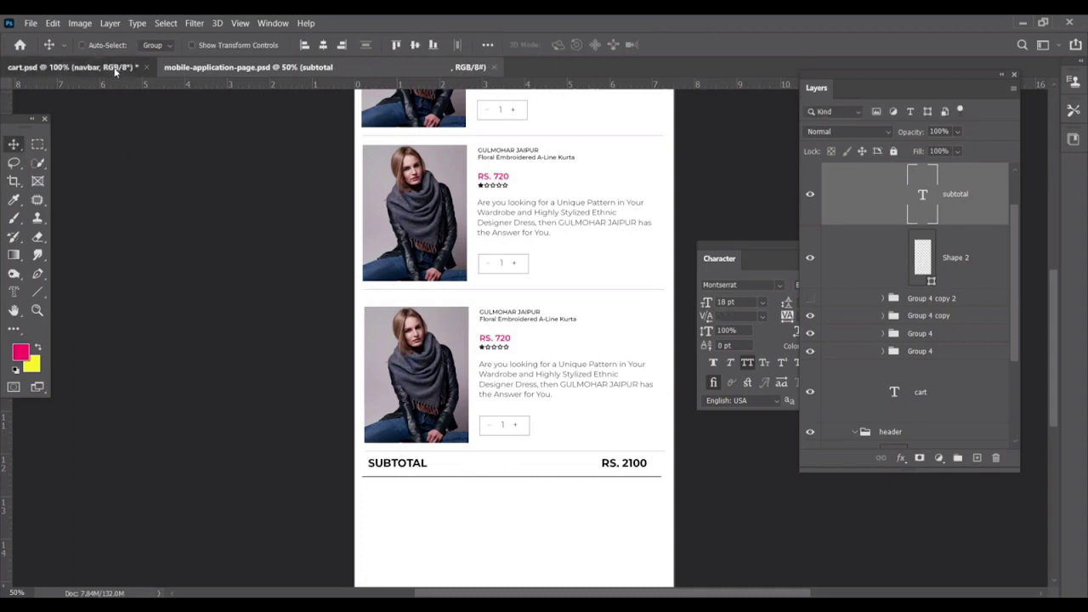
{"action": "left_click", "coordinate": [115, 72]}
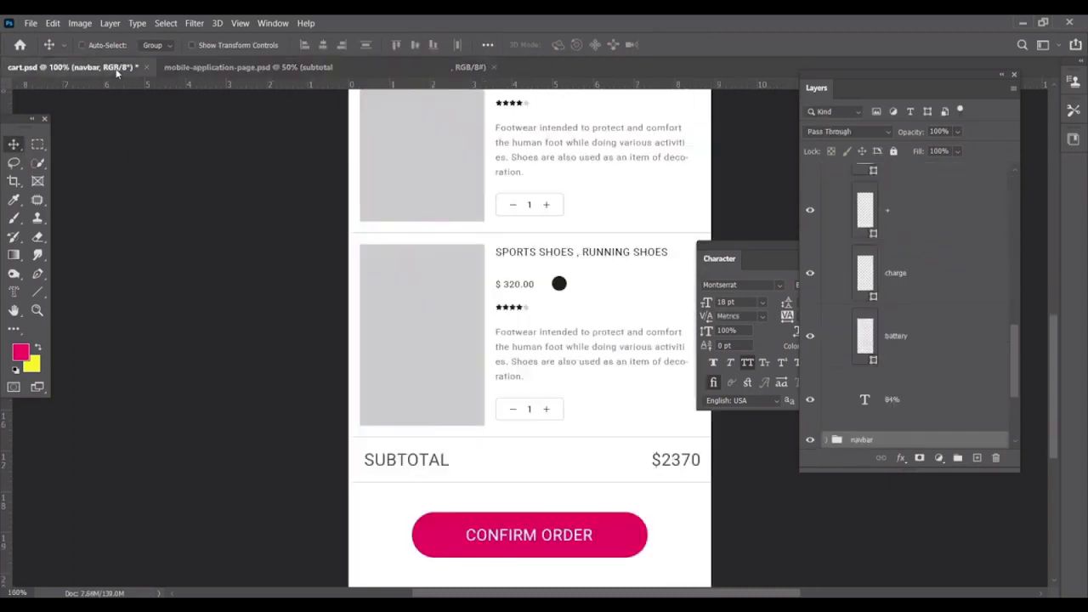
Draw a pink rounded rectangle button below SUBTOTAL.
{"action": "left_click", "coordinate": [288, 66]}
{"action": "left_click_drag", "start_coordinate": [37, 292], "coordinate": [94, 310]}
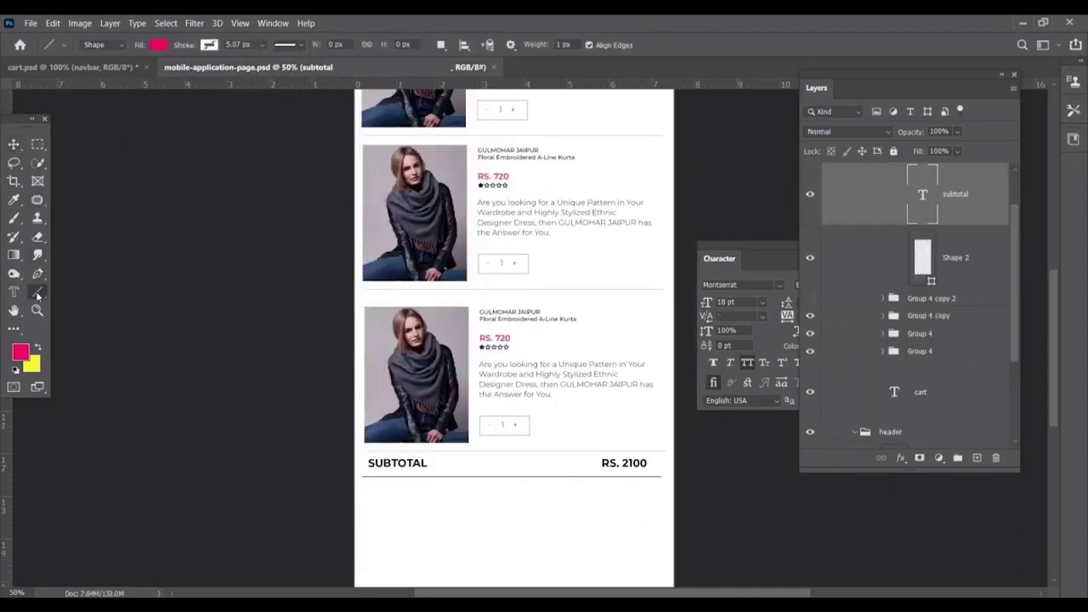
{"action": "left_click", "coordinate": [94, 305]}
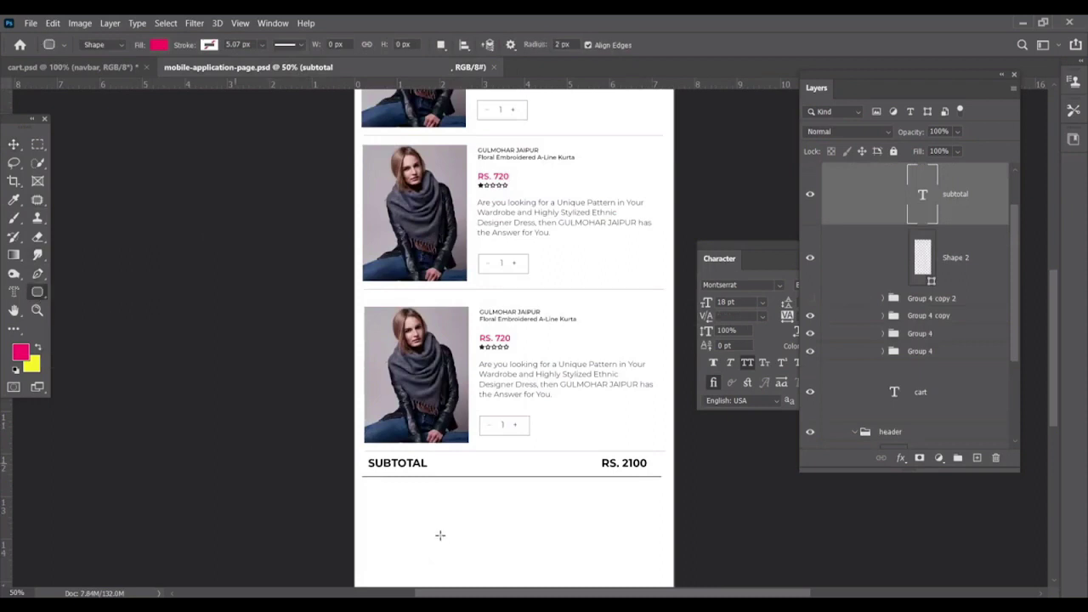
{"action": "left_click_drag", "start_coordinate": [402, 511], "coordinate": [617, 554]}
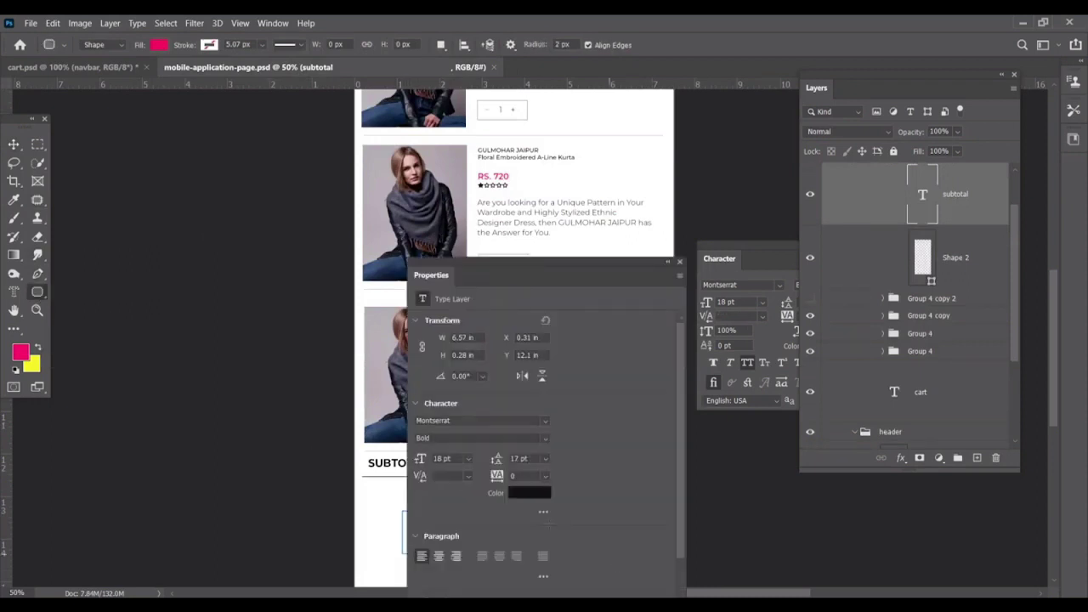
{"action": "left_click", "coordinate": [683, 264]}
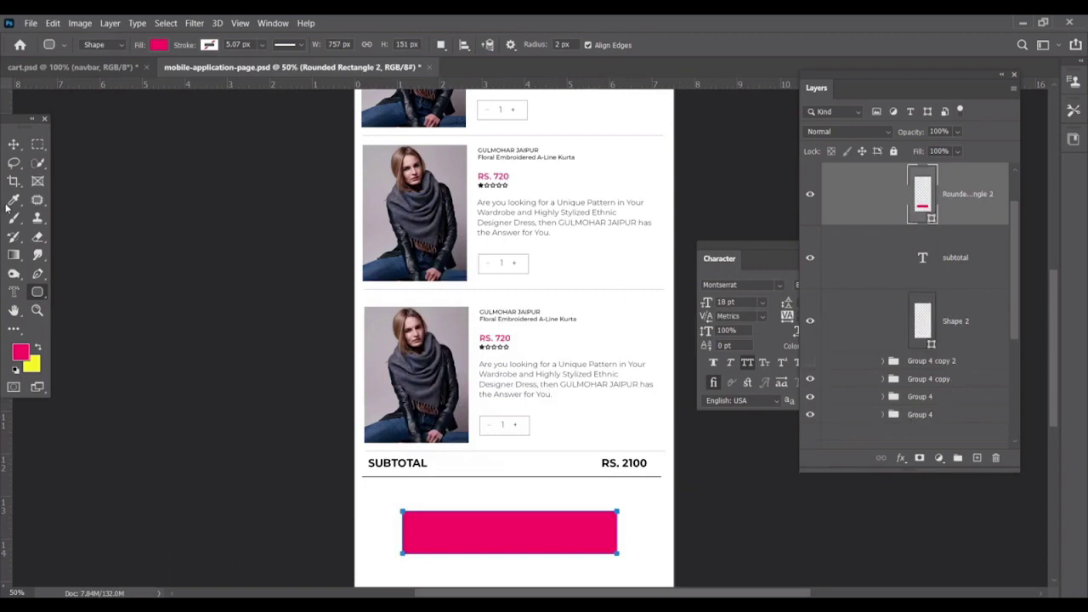
{"action": "left_click", "coordinate": [14, 145]}
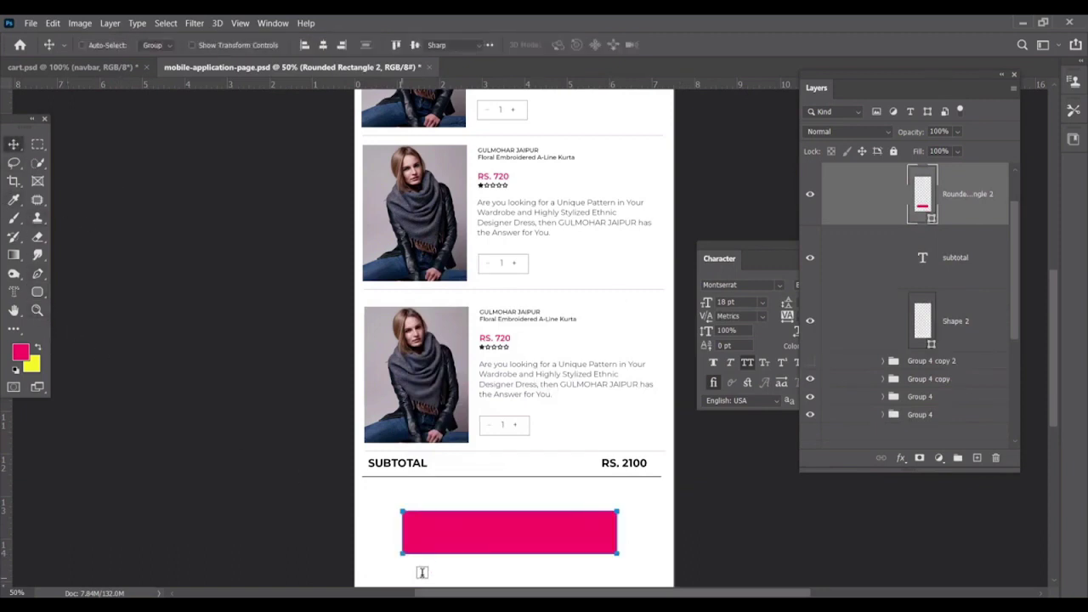
Type 'CONFIRM ORDER' on the button and centre the label on it.
{"action": "key", "text": "t"}
{"action": "left_click_drag", "start_coordinate": [401, 511], "coordinate": [617, 553]}
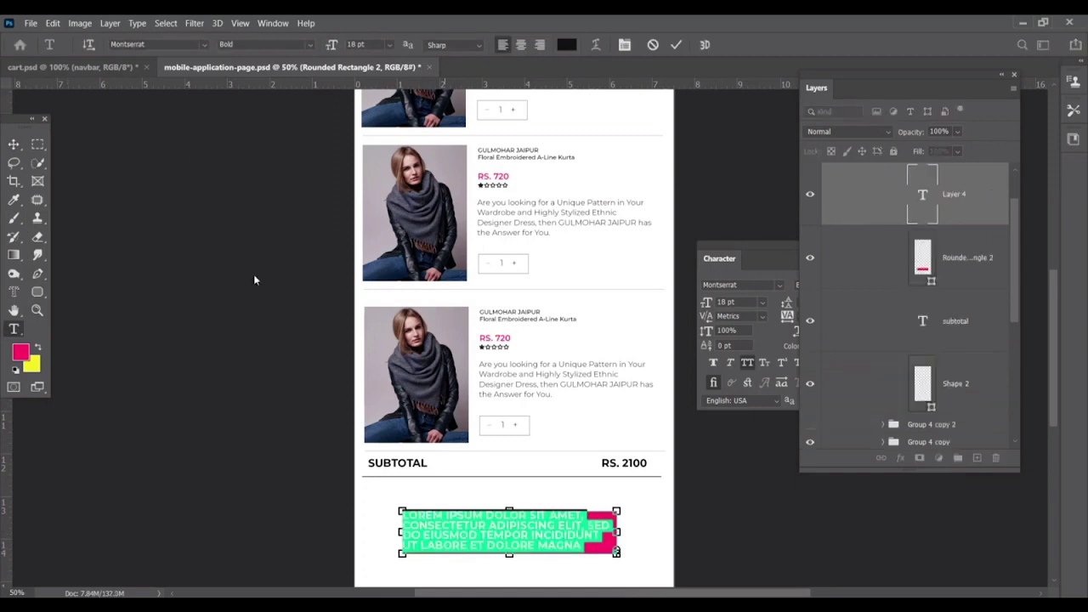
{"action": "type", "text": "CONFIRM"}
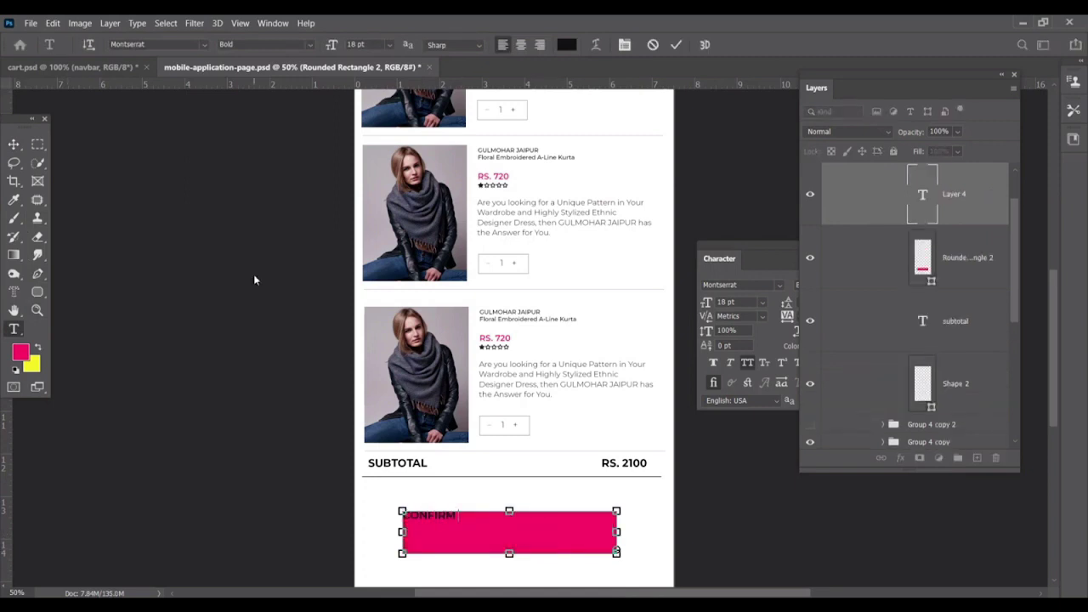
{"action": "type", "text": " ORDER"}
{"action": "left_click", "coordinate": [15, 144]}
{"action": "left_click_drag", "start_coordinate": [460, 521], "coordinate": [517, 535]}
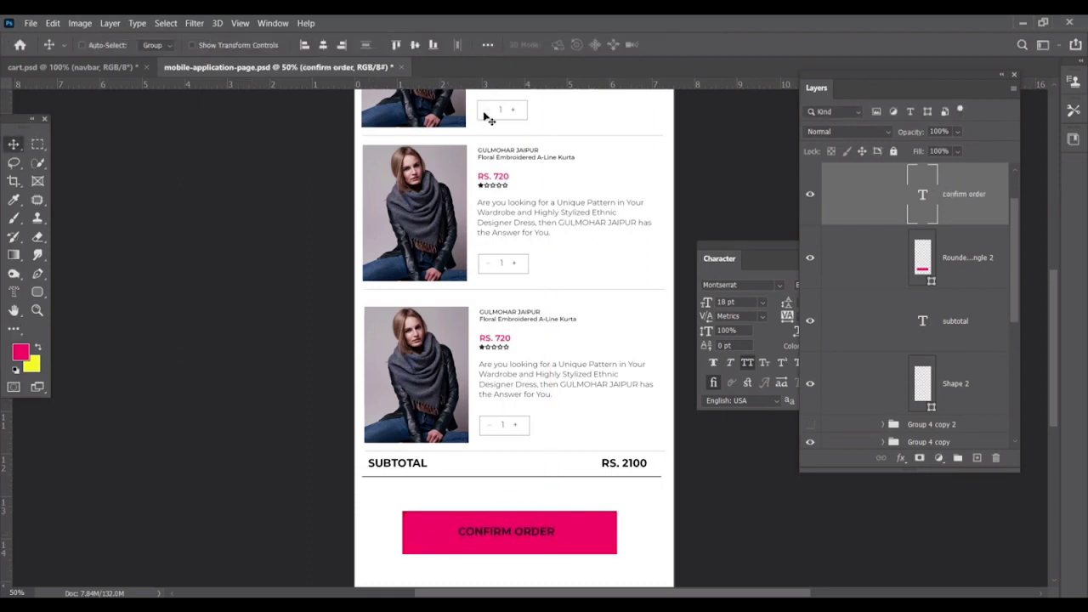
Make the CONFIRM ORDER label white at 23 pt and re-centre it.
{"action": "key", "text": "t"}
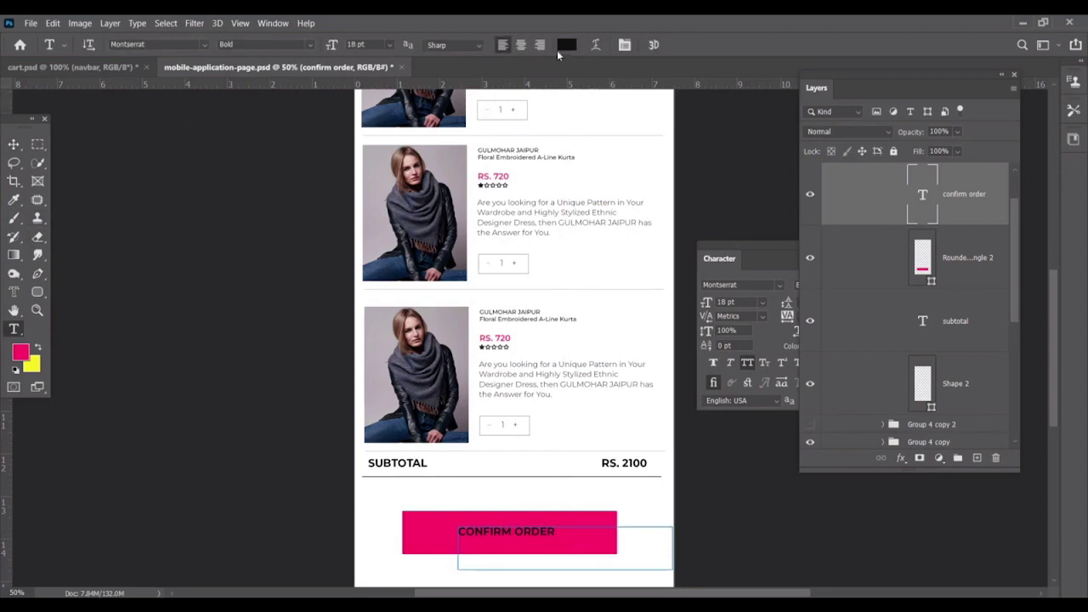
{"action": "left_click", "coordinate": [565, 45]}
{"action": "left_click", "coordinate": [553, 342]}
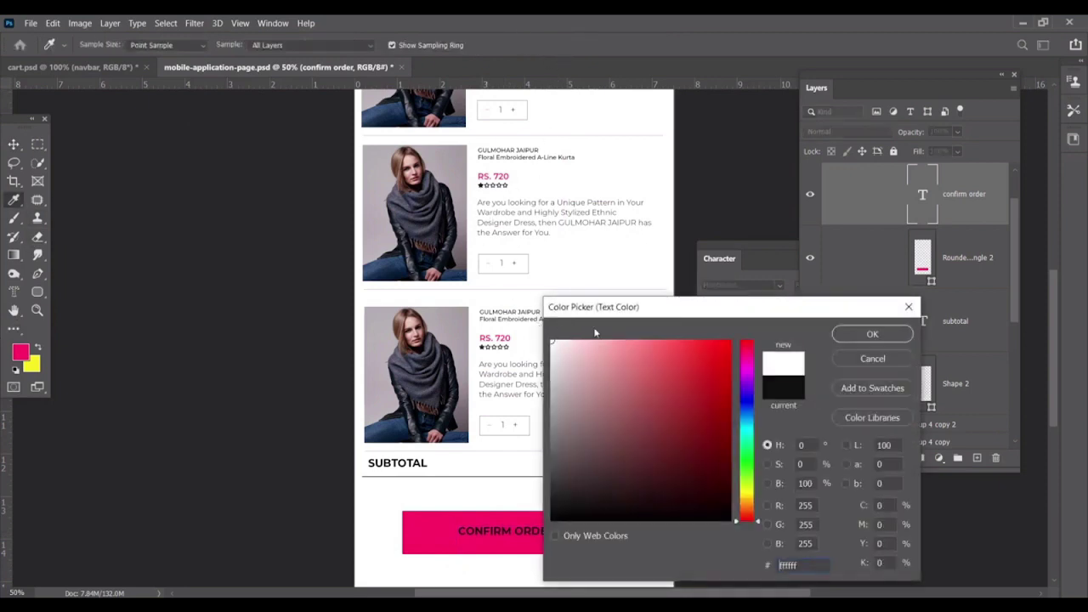
{"action": "left_click", "coordinate": [868, 334]}
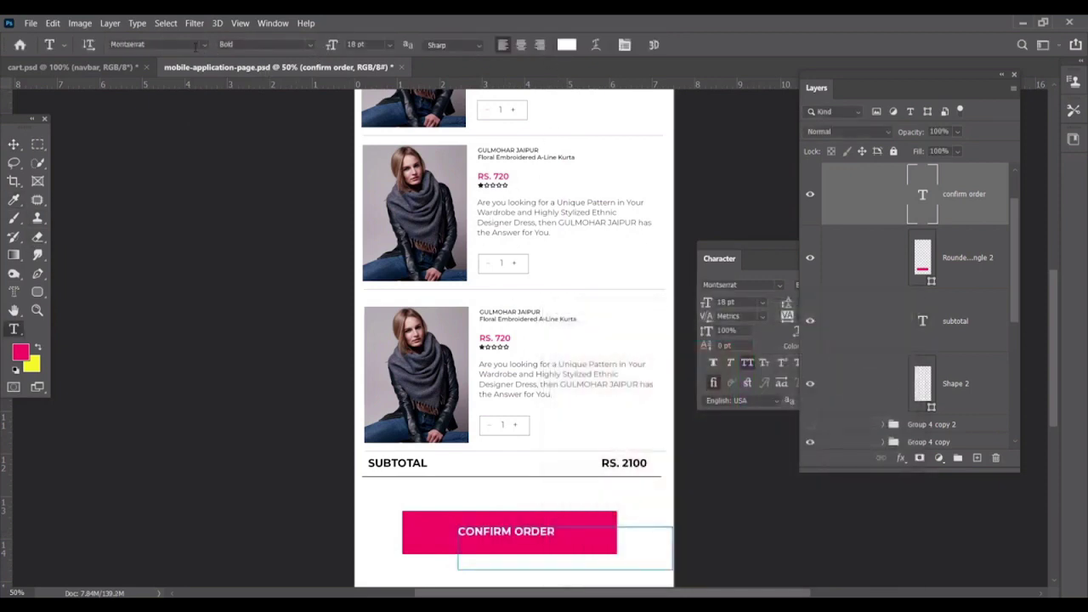
{"action": "left_click_drag", "start_coordinate": [331, 51], "coordinate": [328, 47]}
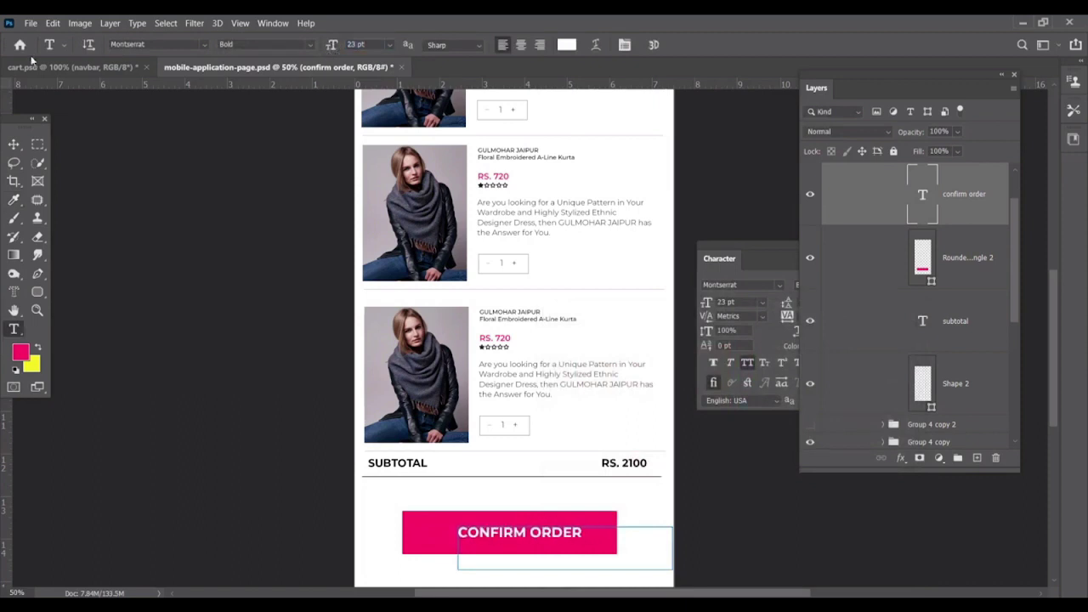
{"action": "left_click", "coordinate": [13, 145]}
{"action": "left_click_drag", "start_coordinate": [497, 535], "coordinate": [489, 533]}
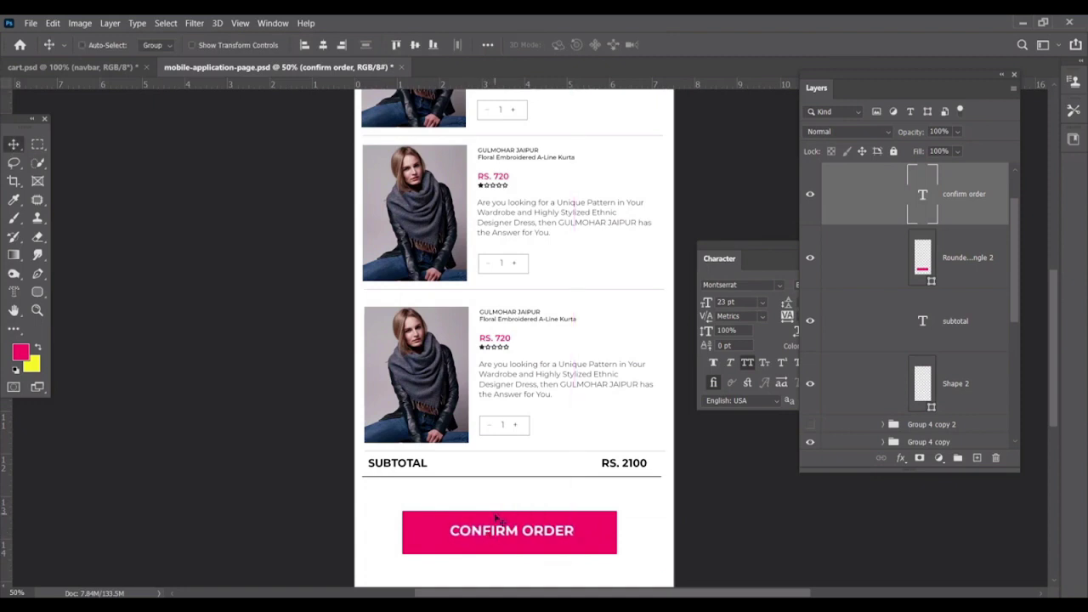
Zoom out and clear all guides from the page.
{"action": "key", "text": "ctrl"}
{"action": "key", "text": "ctrl+minus"}
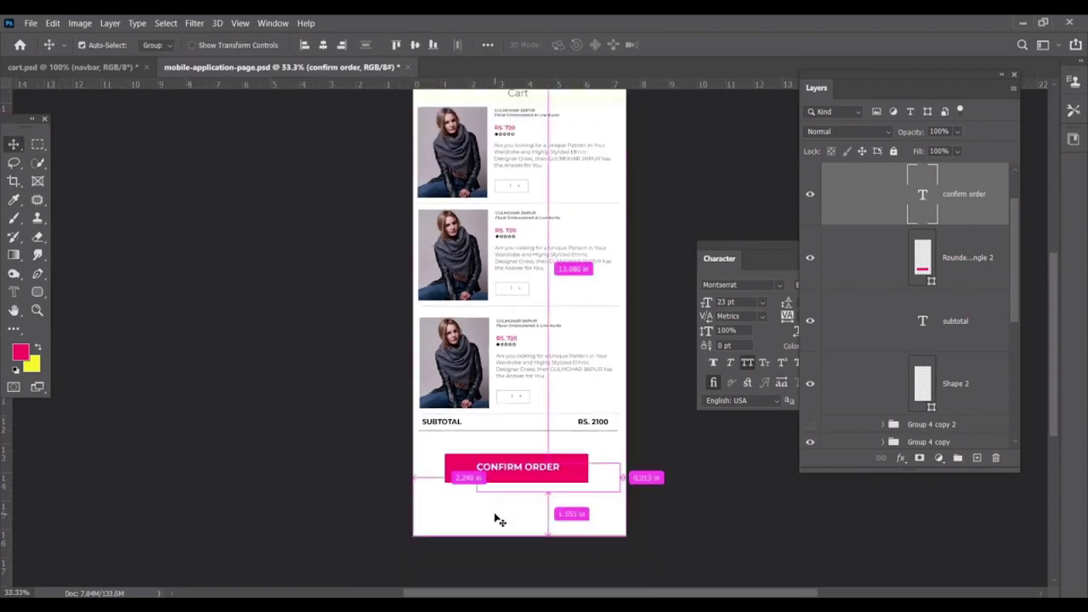
{"action": "scroll", "coordinate": [498, 384], "scroll_direction": "up", "scroll_amount": 3}
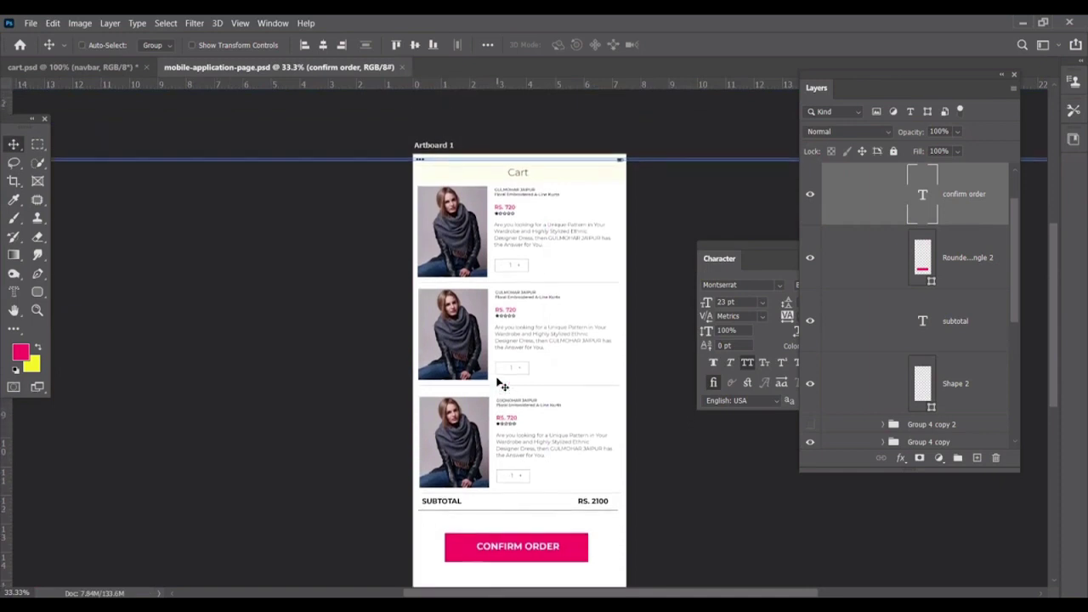
{"action": "left_click", "coordinate": [278, 25]}
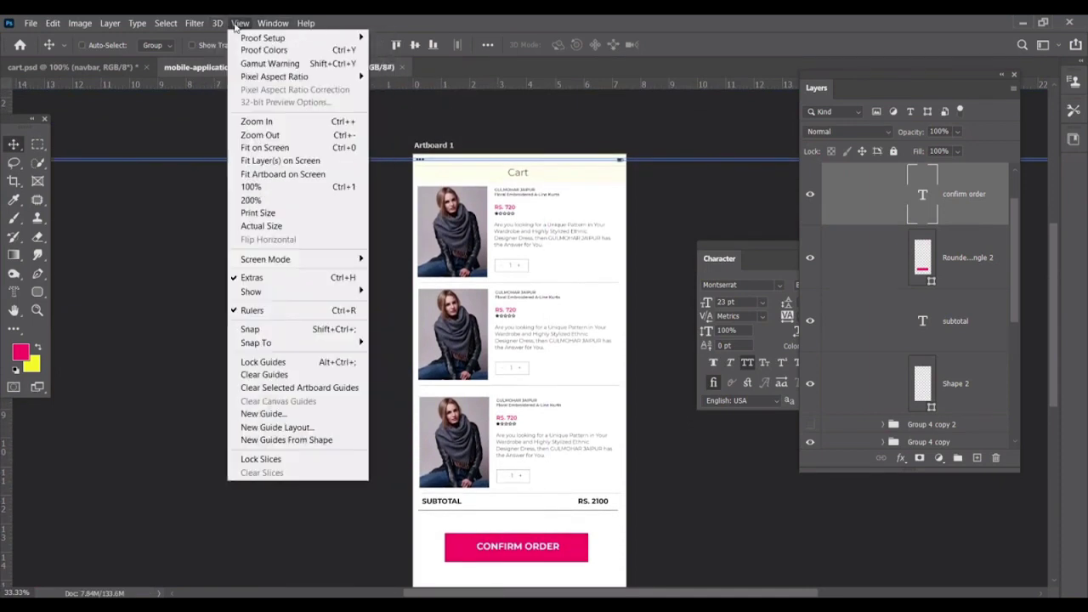
{"action": "left_click", "coordinate": [255, 374]}
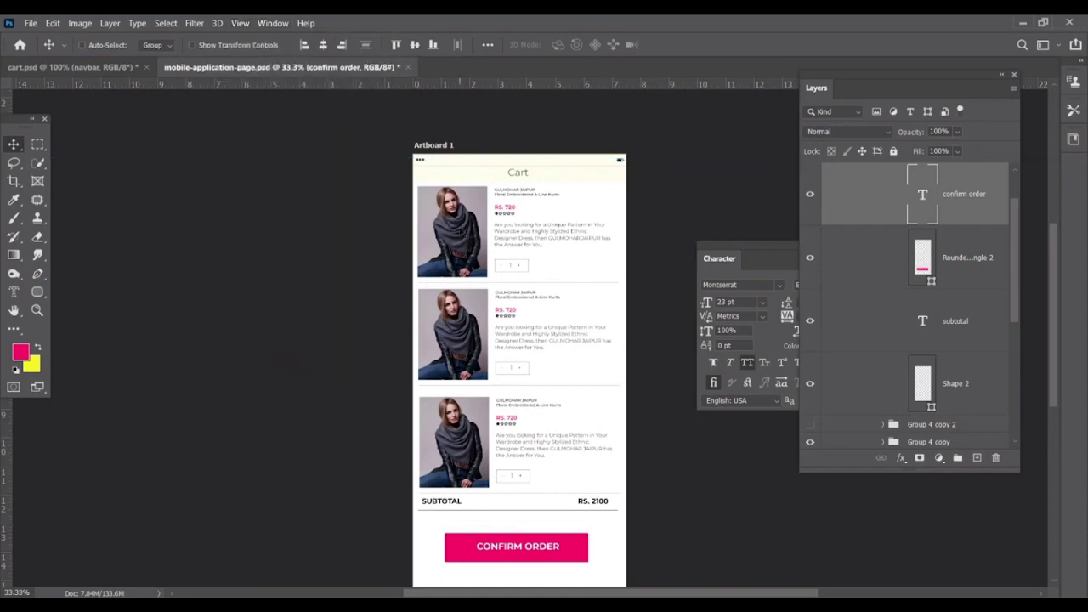
Fit the whole cart artboard in view and close the Character panel.
{"action": "key", "text": "ctrl+plus"}
{"action": "key", "text": "ctrl+plus"}
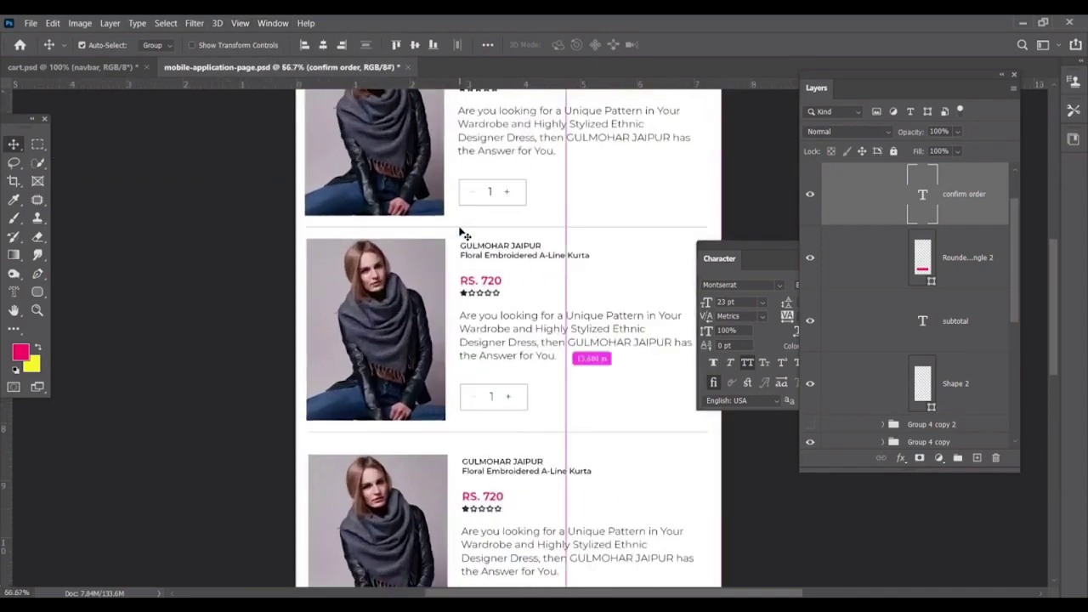
{"action": "key", "text": "ctrl+minus"}
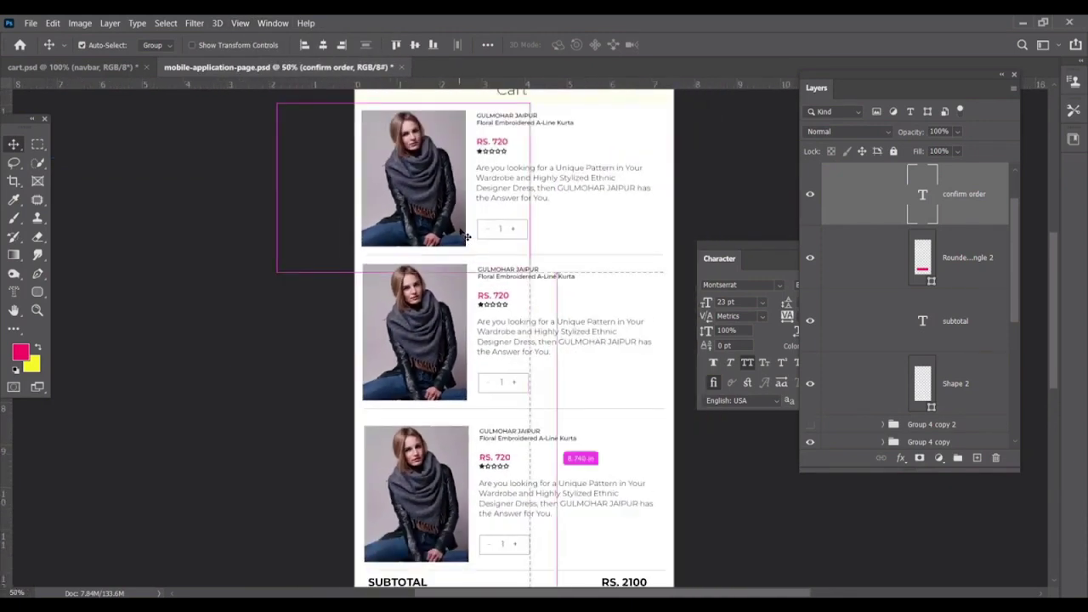
{"action": "key", "text": "ctrl+minus"}
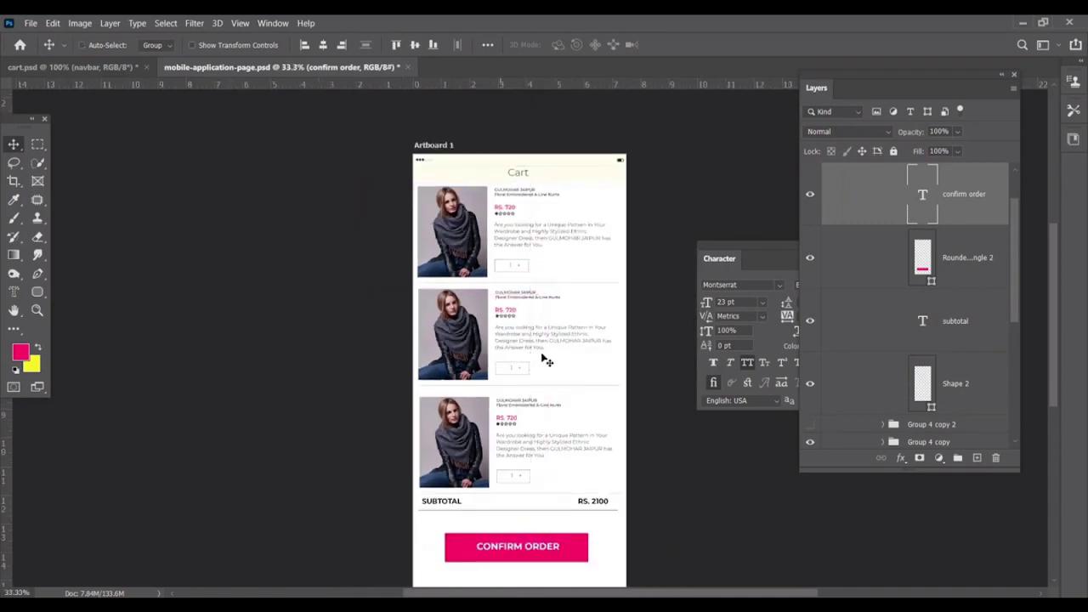
{"action": "left_click_drag", "start_coordinate": [512, 372], "coordinate": [457, 300]}
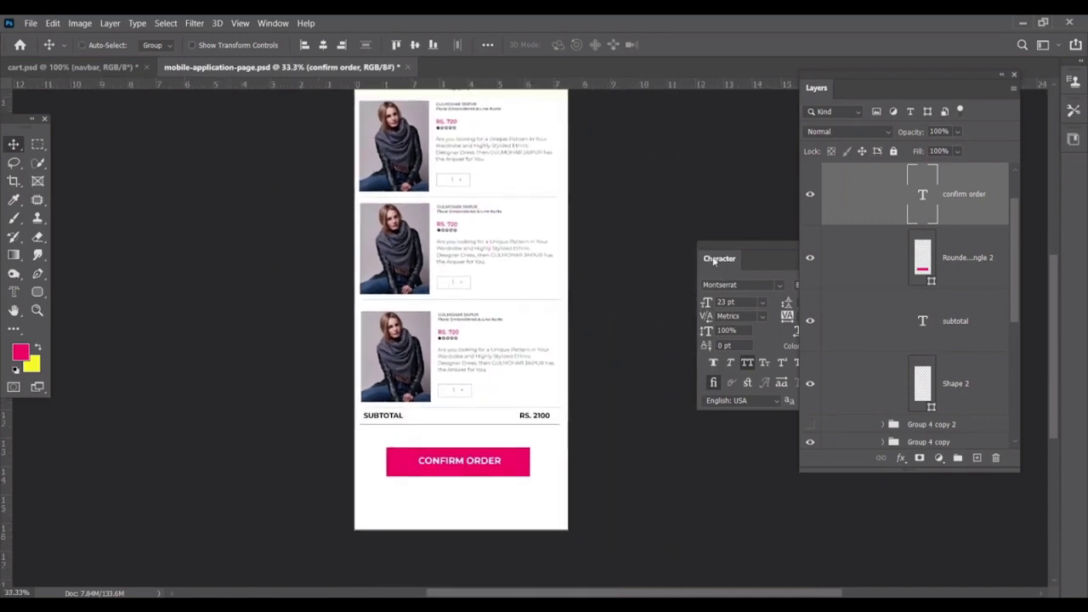
{"action": "left_click_drag", "start_coordinate": [715, 260], "coordinate": [626, 260]}
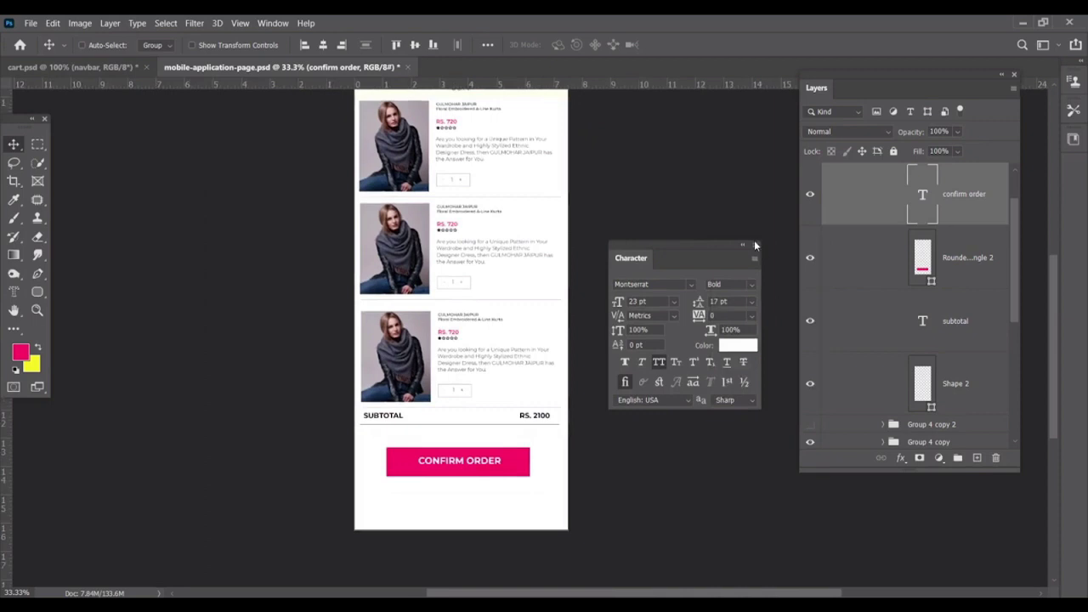
{"action": "left_click", "coordinate": [754, 244]}
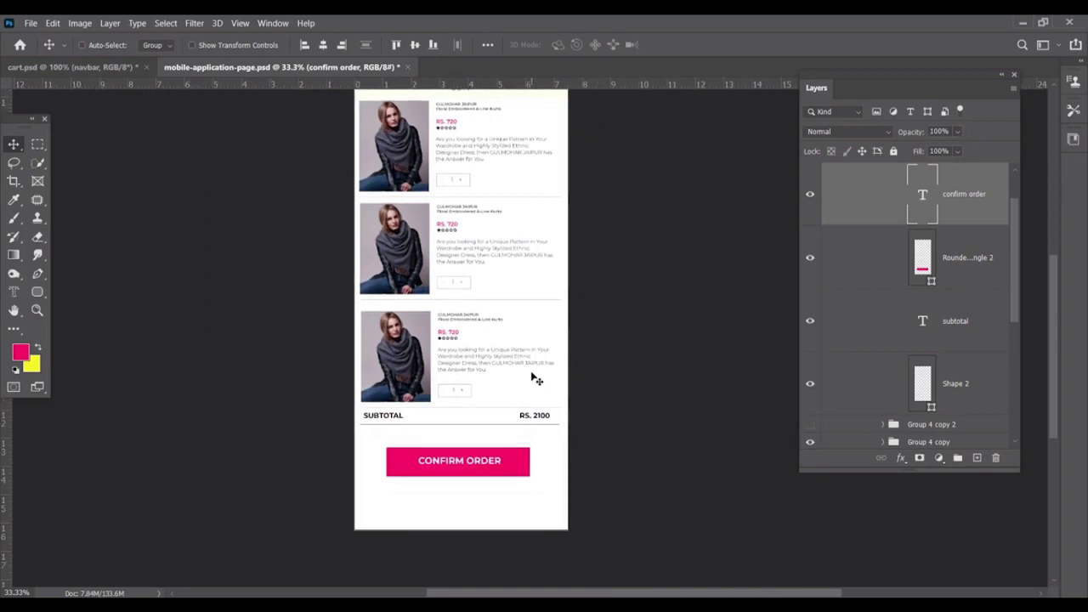
{"action": "scroll", "coordinate": [536, 379], "scroll_direction": "up", "scroll_amount": 3}
{"action": "scroll", "coordinate": [536, 379], "scroll_direction": "up", "scroll_amount": 1}
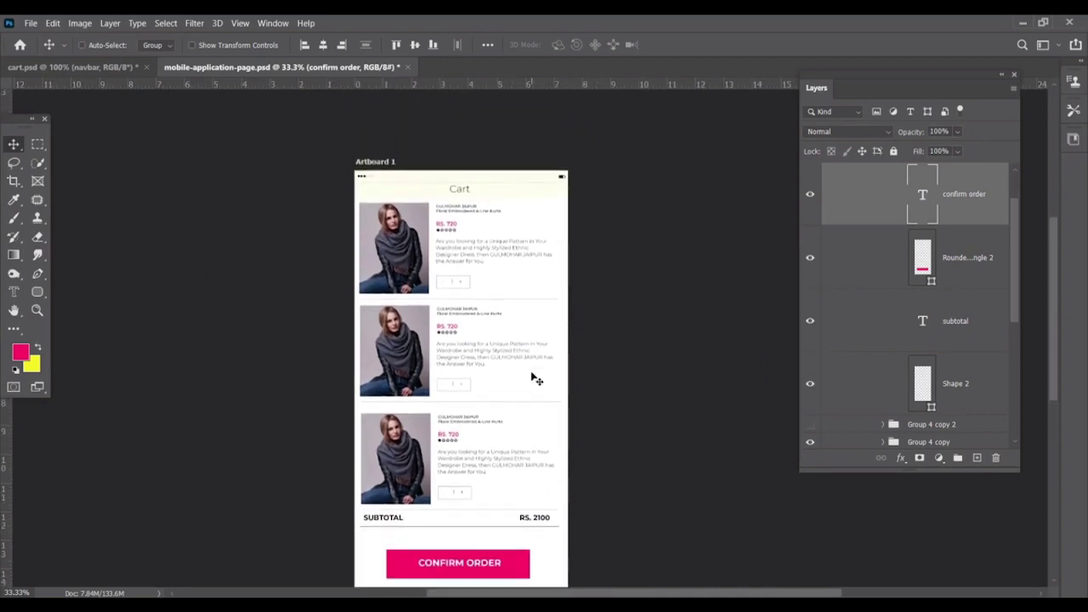